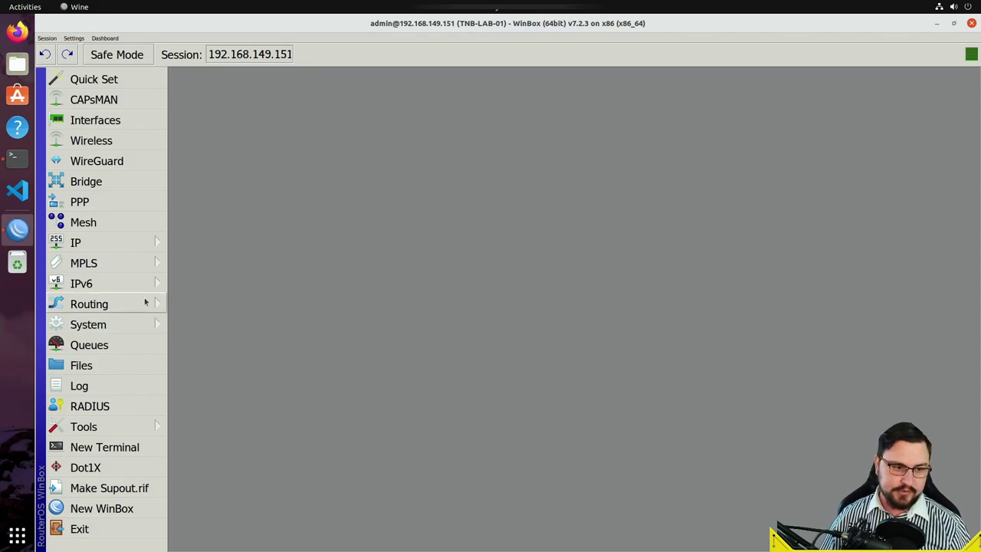
- Open the BGP routing settings and maximize their window
mouse_move(146, 307)
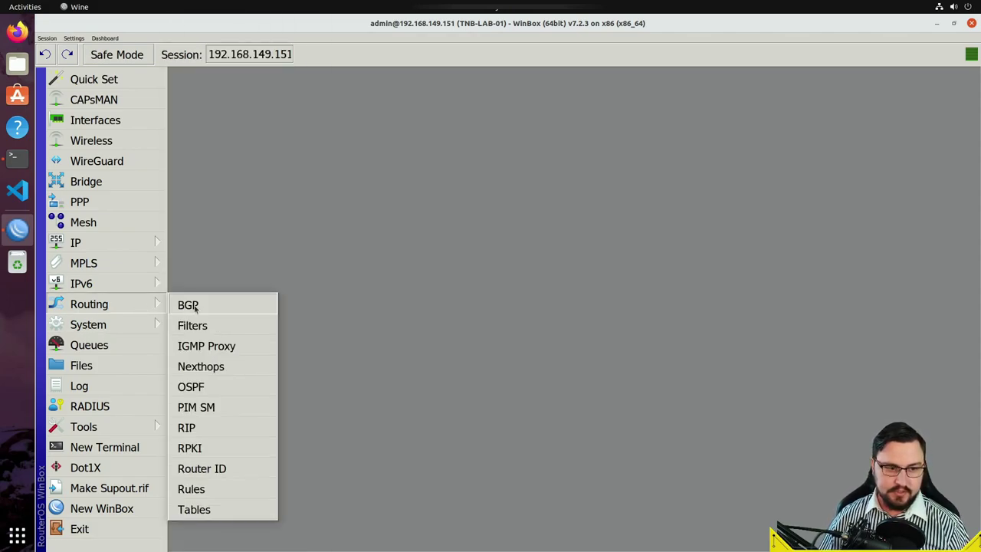
left_click(191, 306)
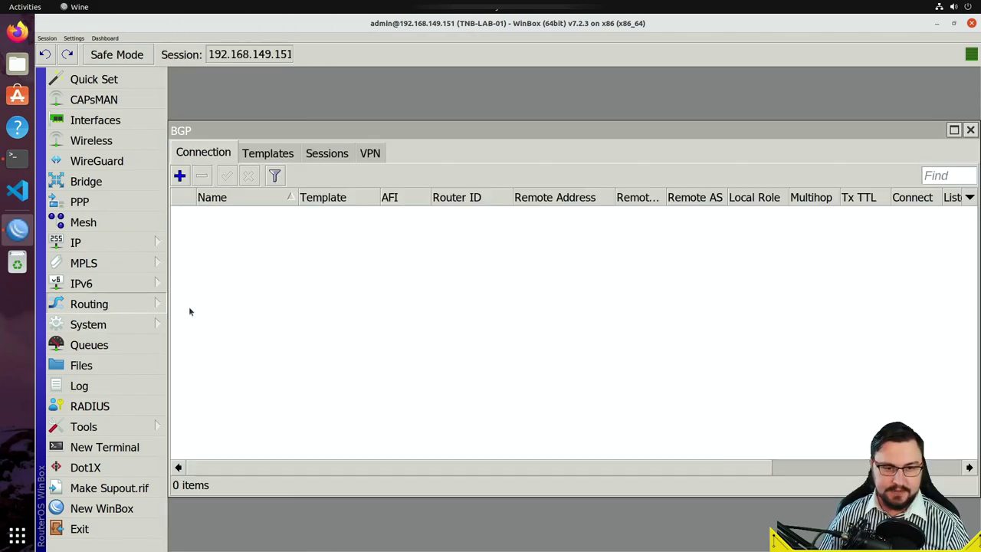
double_click(312, 129)
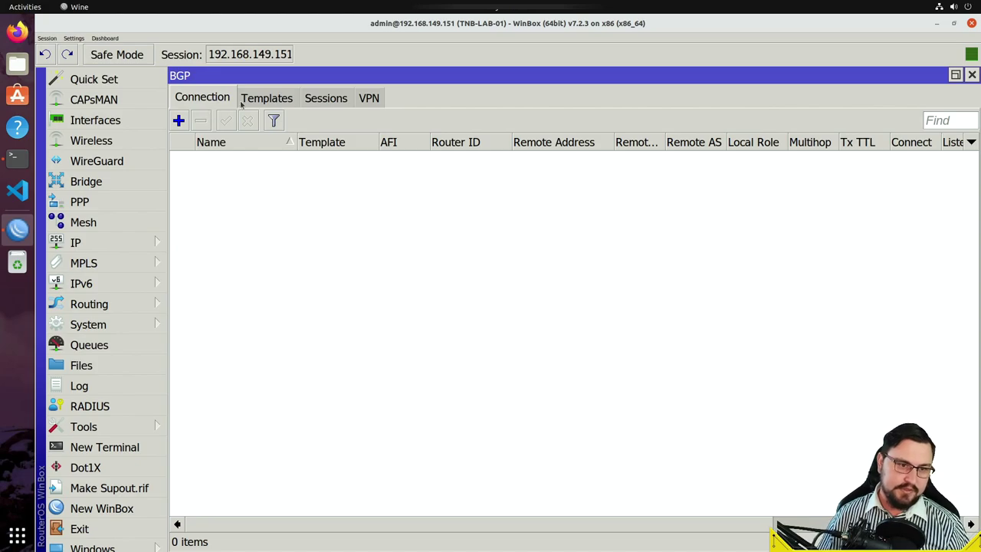
- Start a new BGP template named AS65000 and set its AS to 65000
left_click(265, 99)
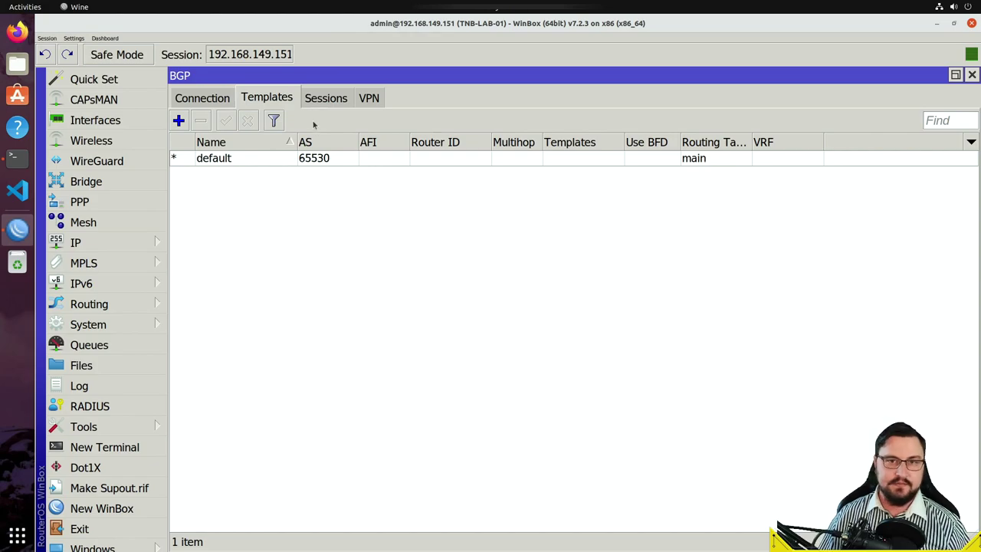
left_click(178, 120)
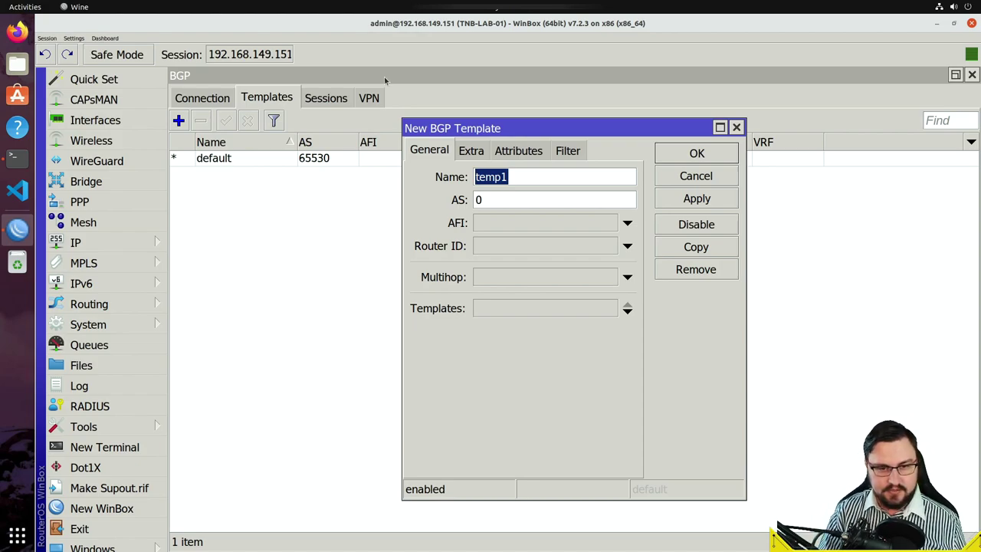
type("AS65000")
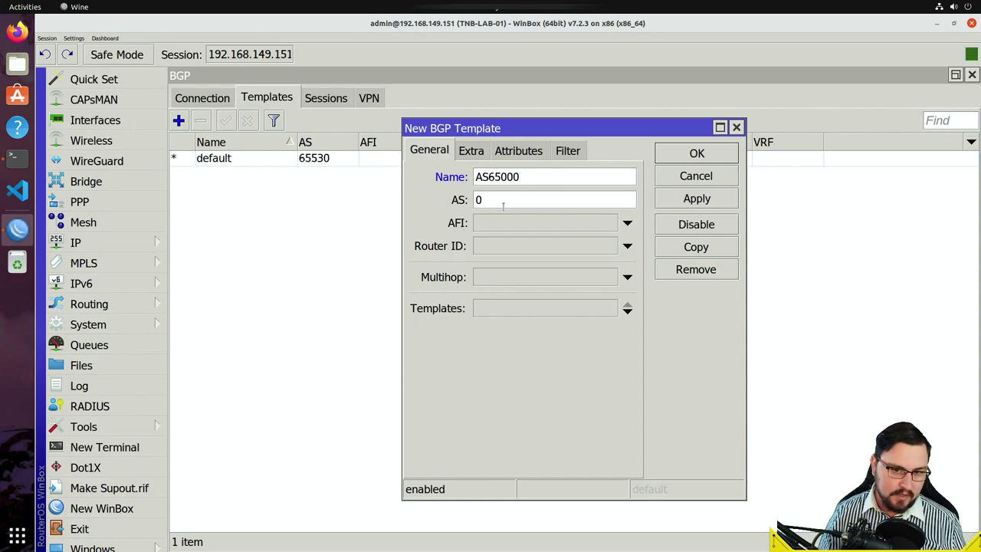
key("Tab")
type("65000")
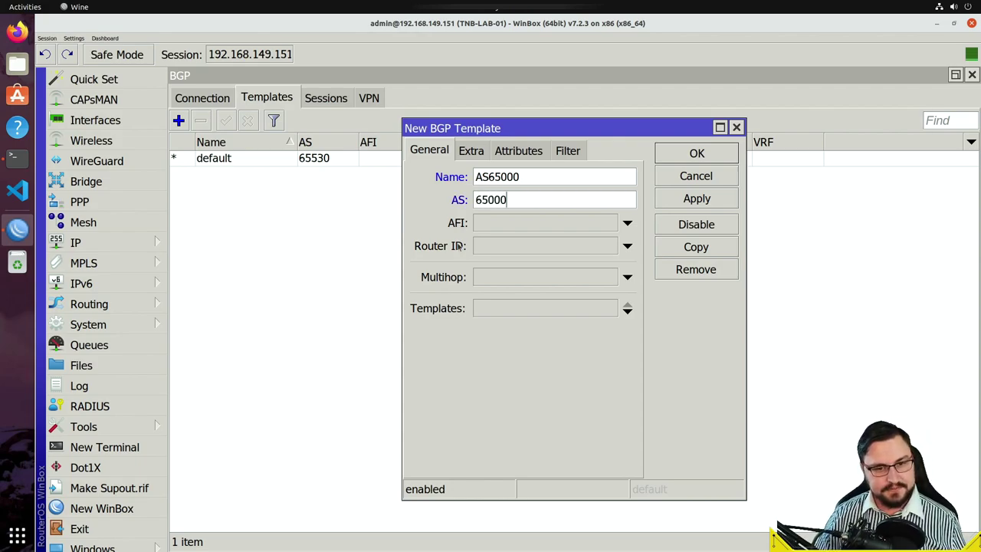
- Select the ip, ipv6, l2vpn and vpnv4 address families for the template and clear the AFI setting again
left_click(491, 223)
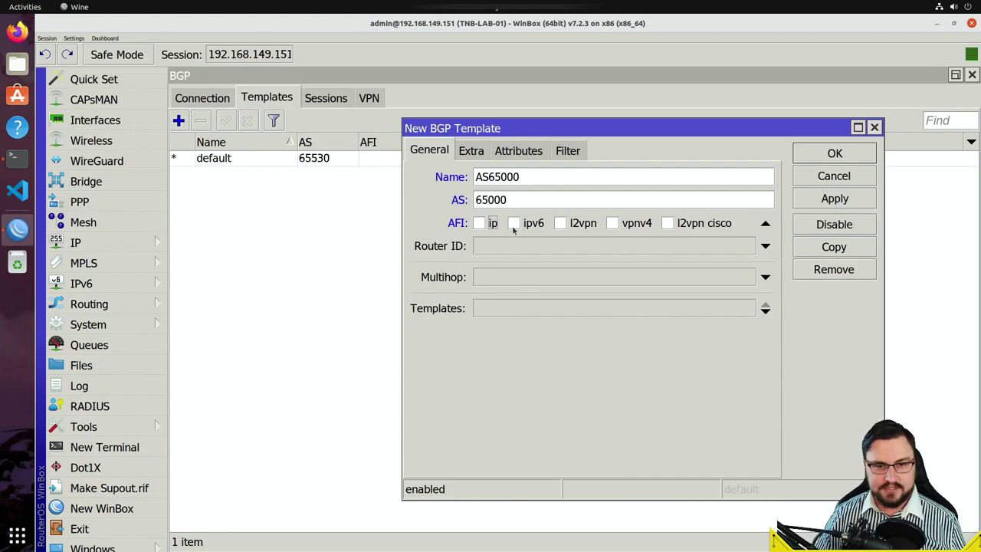
left_click(495, 223)
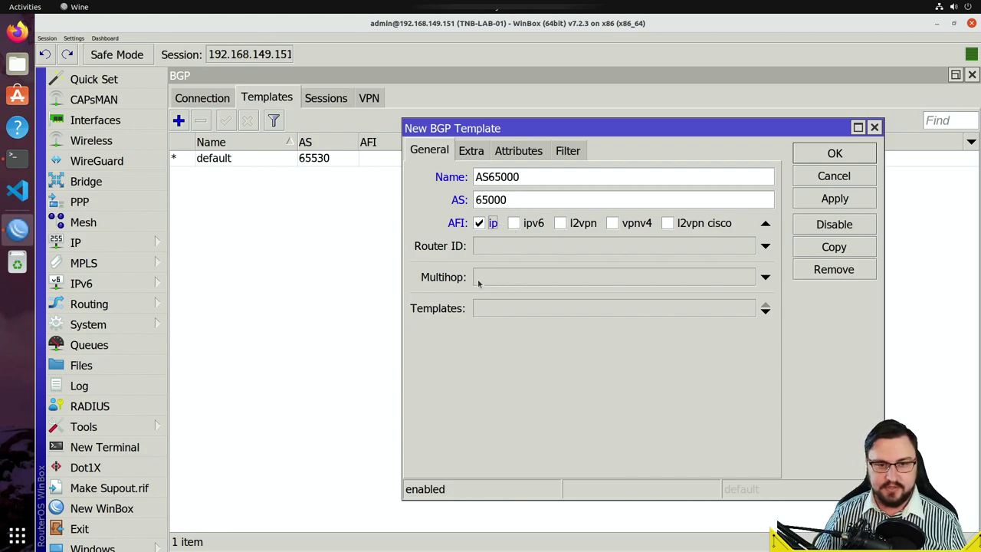
left_click(526, 232)
left_click(572, 225)
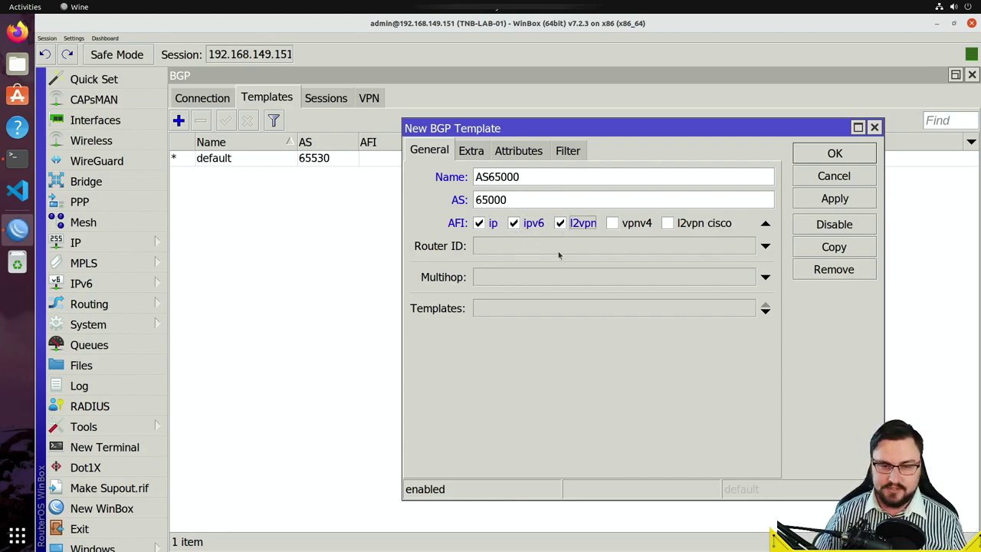
left_click(613, 223)
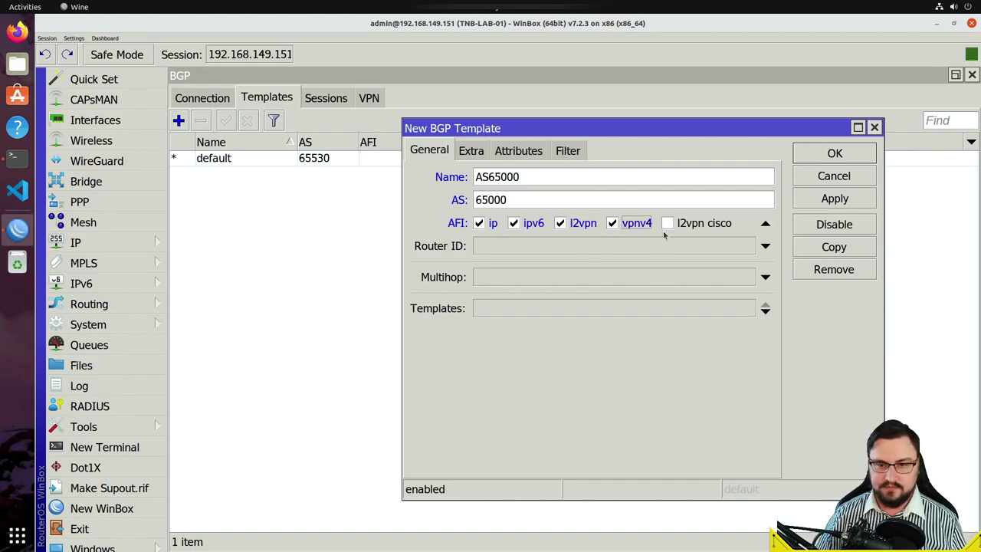
left_click(765, 223)
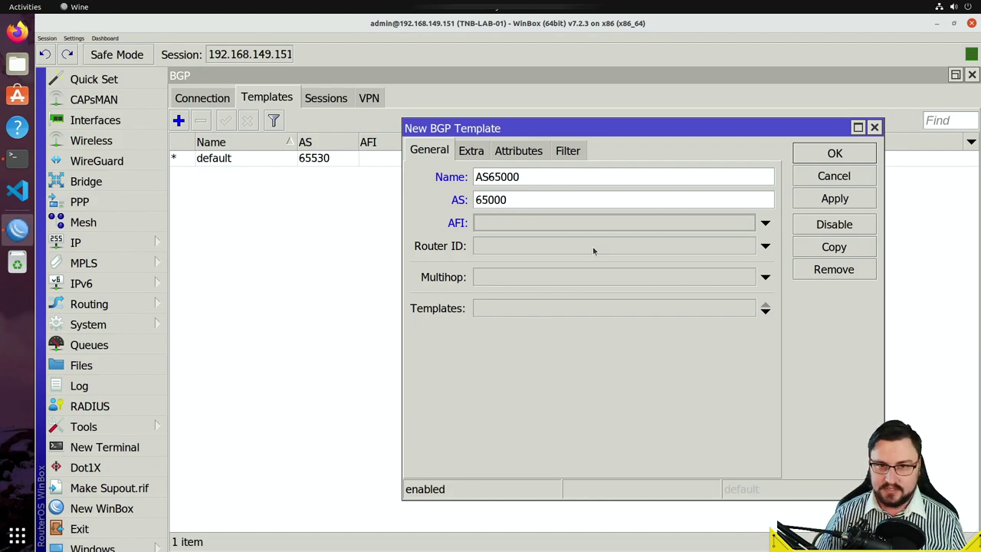
- Set the template's Router ID to 192.0.0.1 and discard the new template without saving it
left_click(584, 247)
type("1")
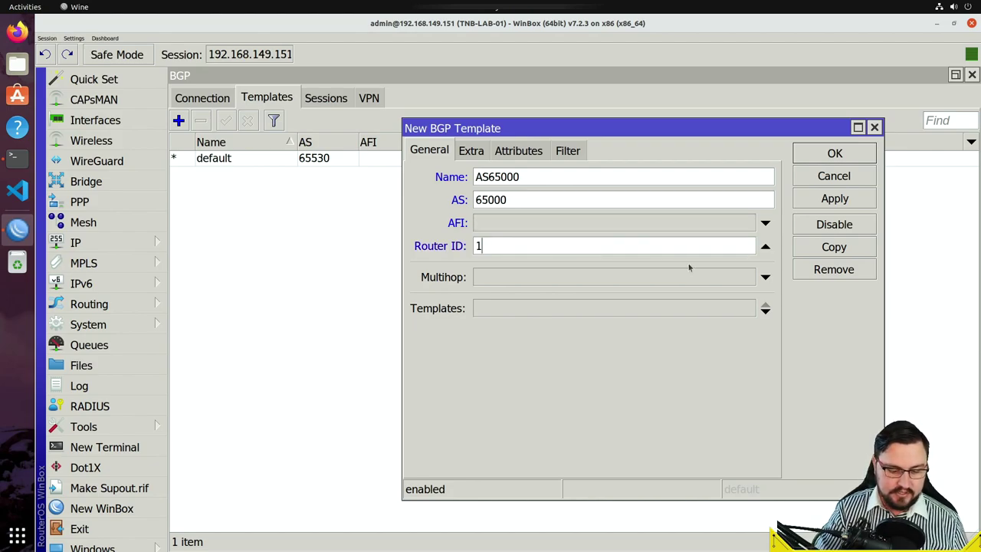
type("92.0.0.1")
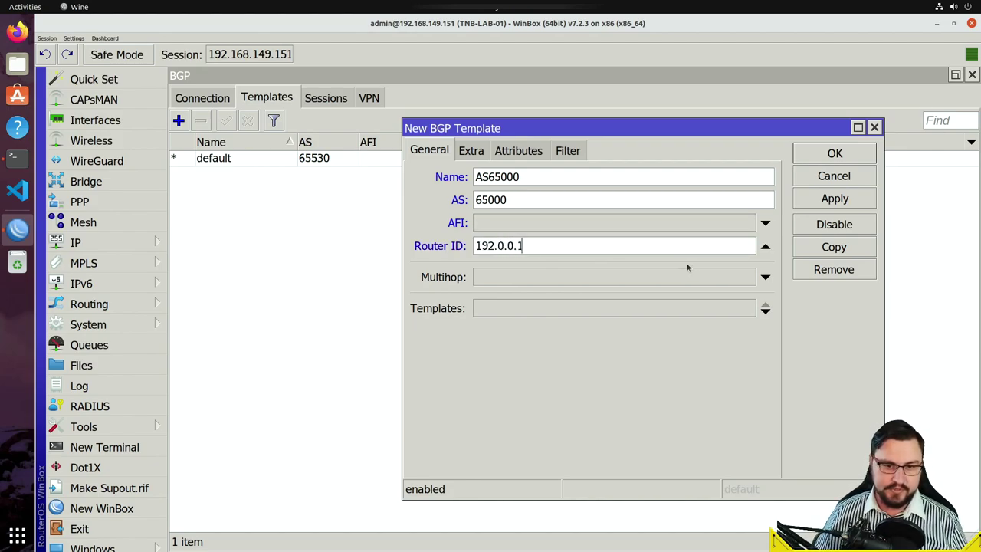
left_click(463, 151)
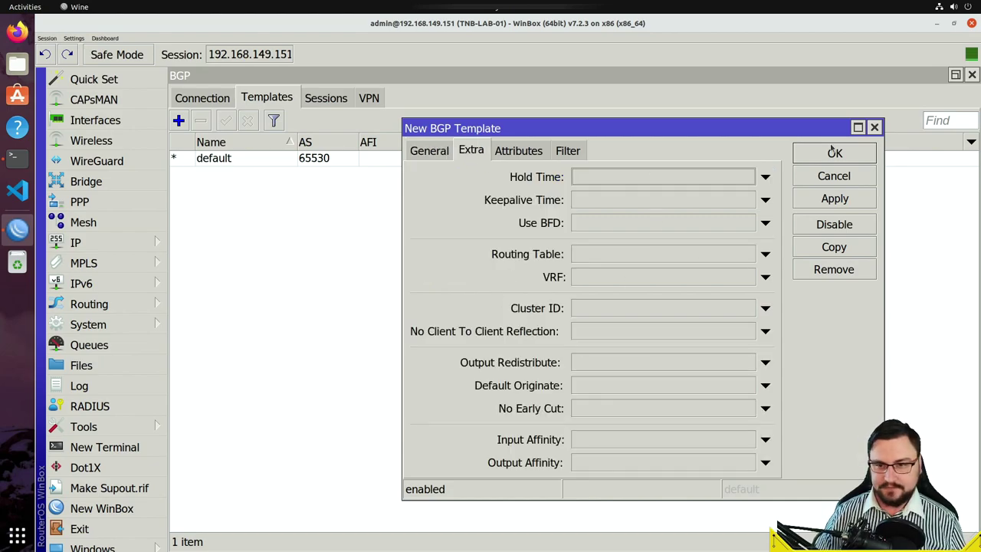
left_click(431, 151)
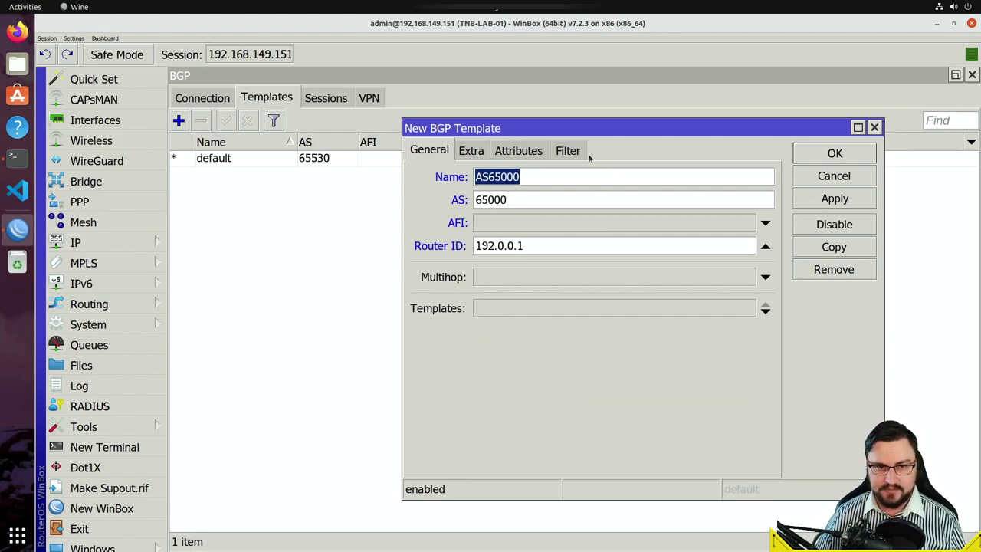
left_click(821, 175)
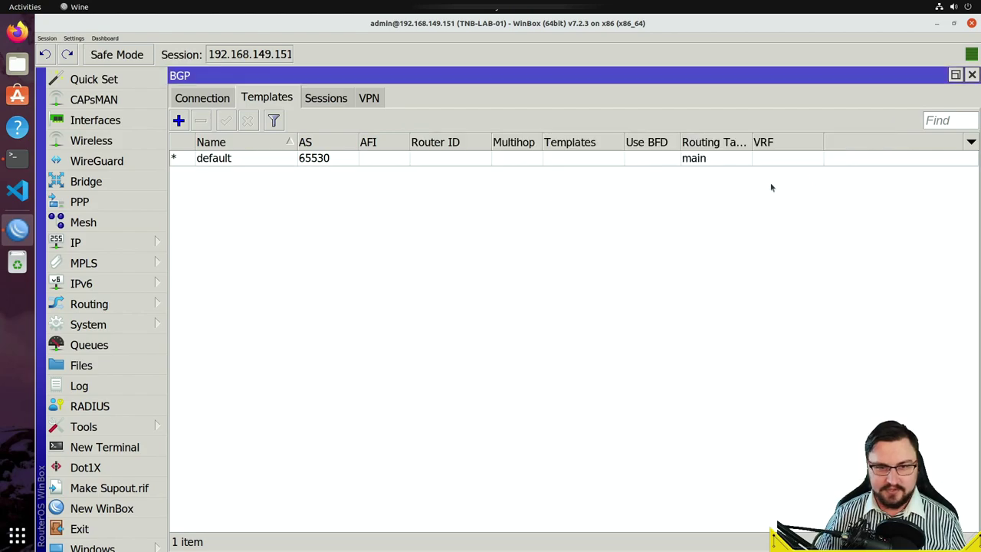
- Start a new BGP connection
left_click(204, 100)
left_click(178, 121)
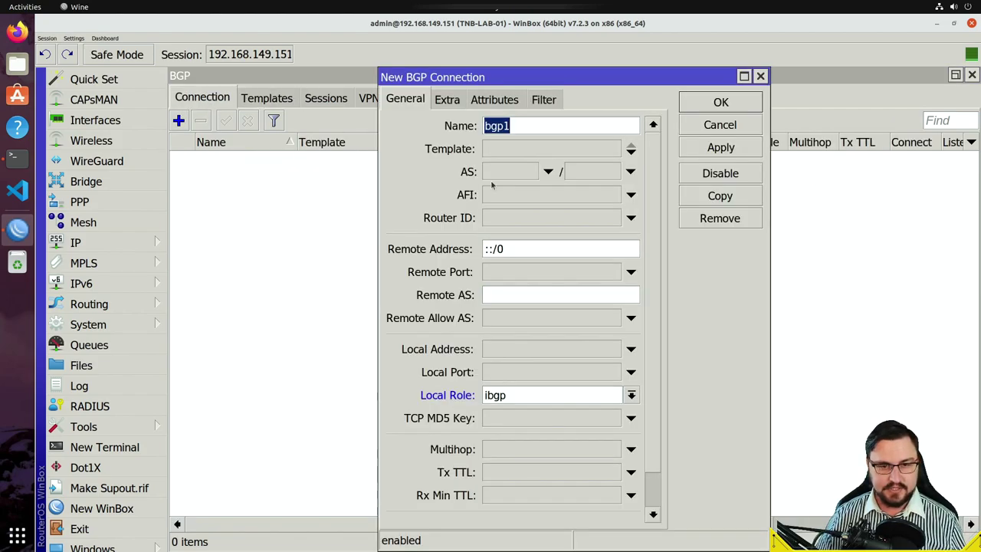
left_click(582, 149)
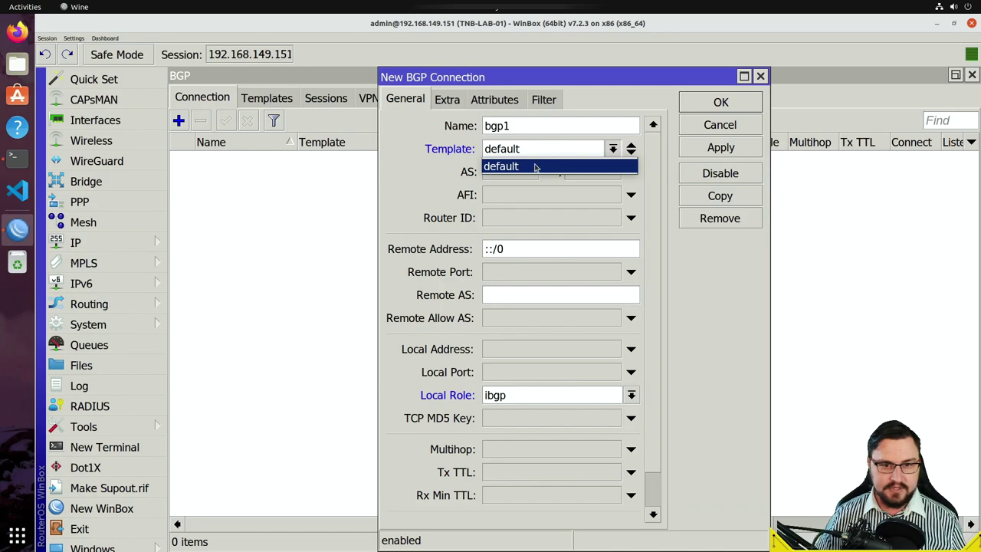
left_click(536, 167)
left_click(631, 145)
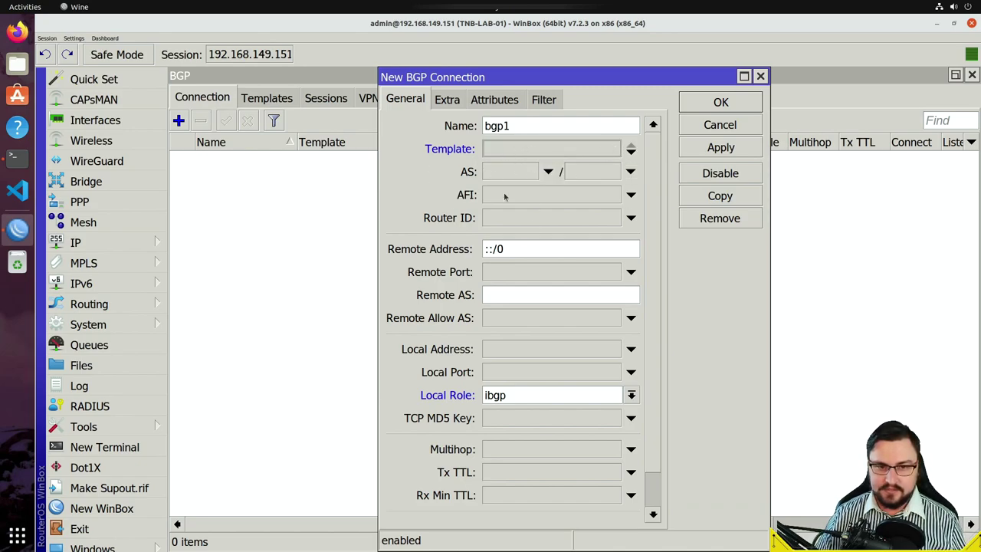
- Look over the new BGP connection's general, extra and attribute settings
scroll(529, 230, "down", 1)
scroll(519, 230, "up", 1)
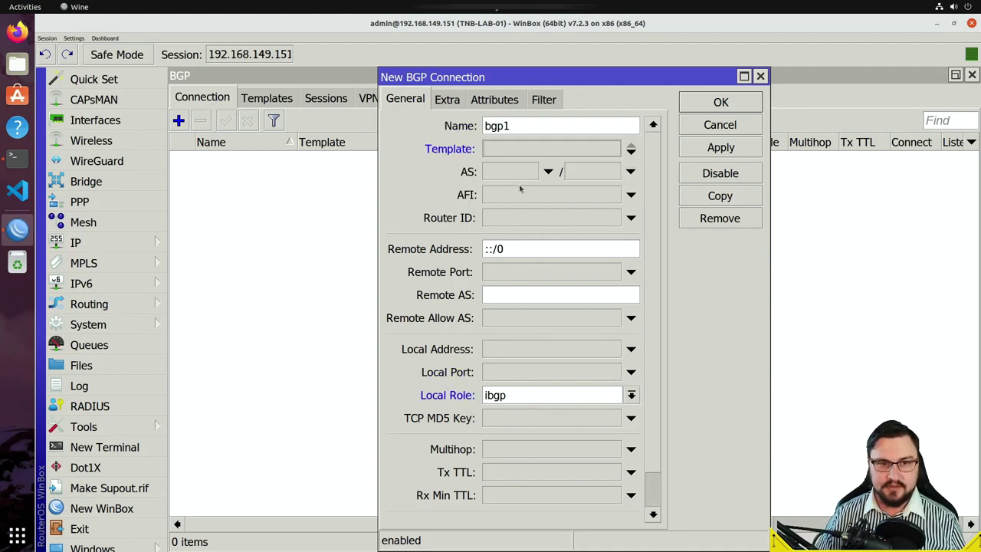
left_click(447, 100)
left_click(495, 100)
left_click(414, 99)
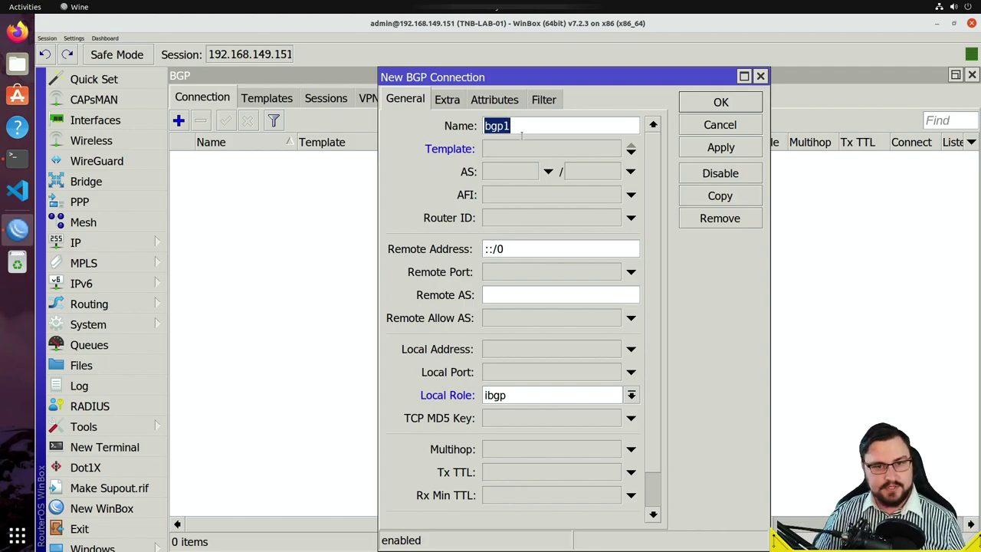
- Name the BGP connection to-tnblab-02 and set its AS to 65000
left_click(529, 125)
double_click(529, 125)
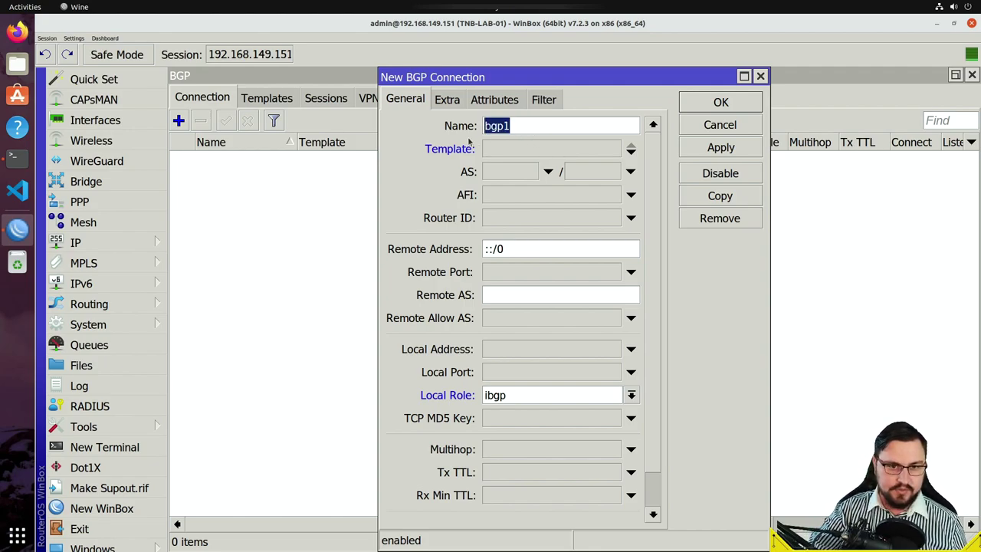
type("to-tnblab-02")
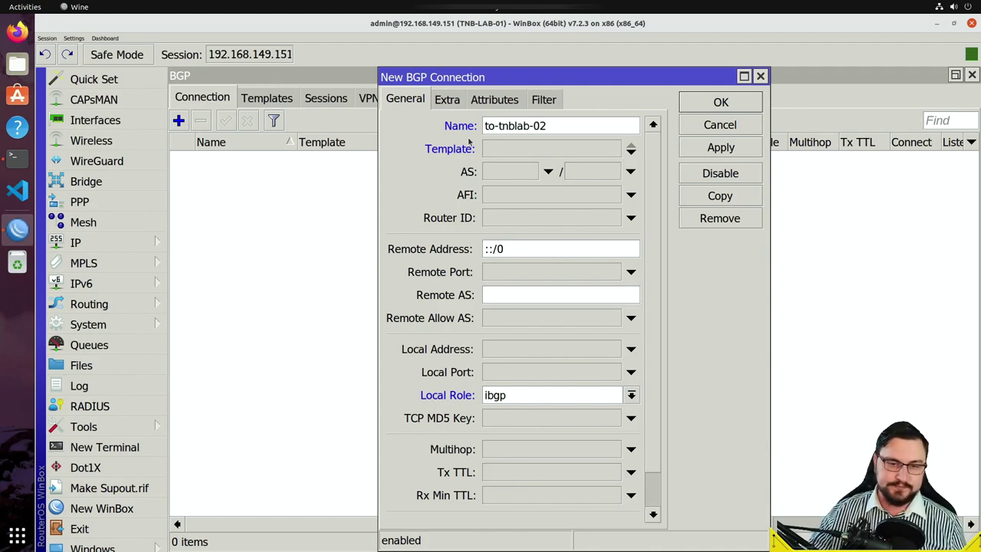
left_click(513, 177)
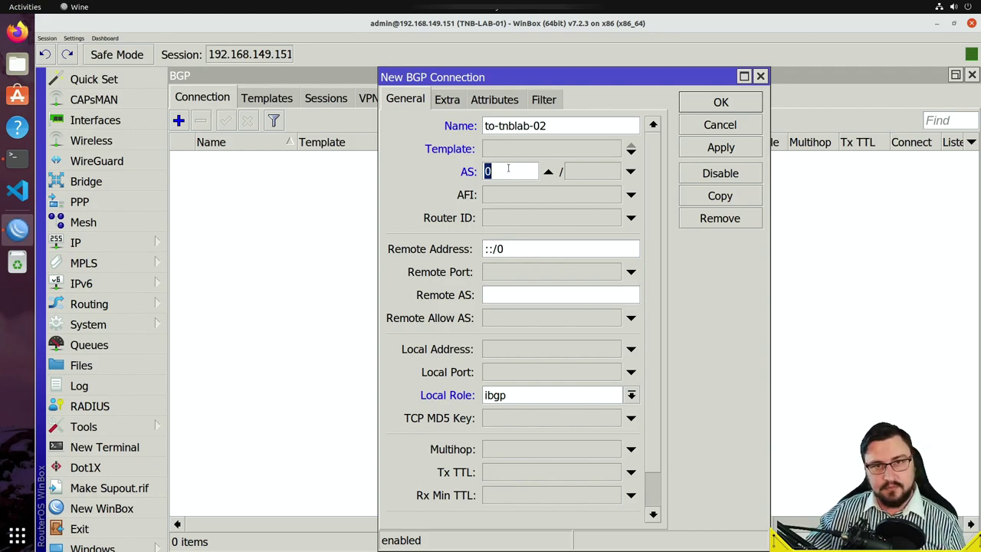
type("65000")
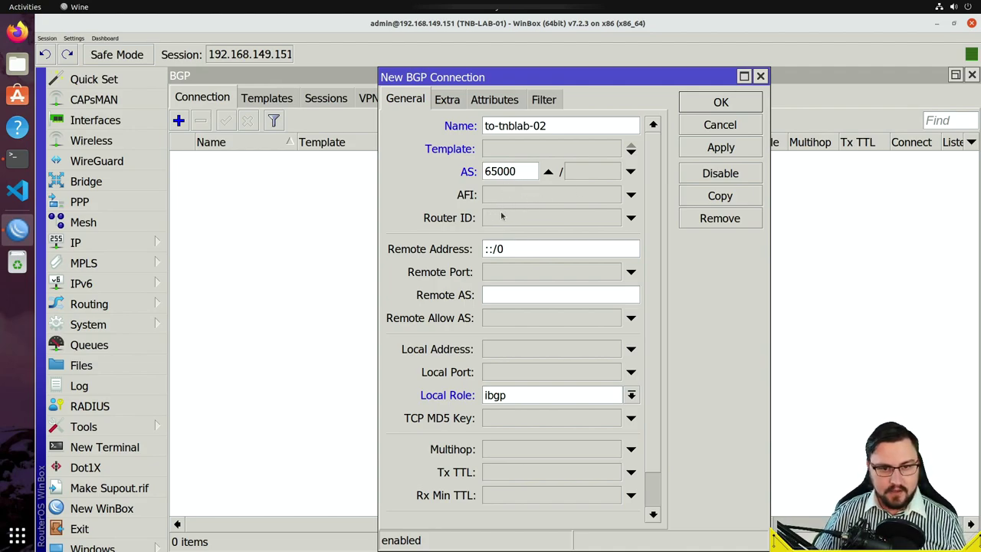
- Set the connection's Router ID to 192.0.0.1
left_click(631, 218)
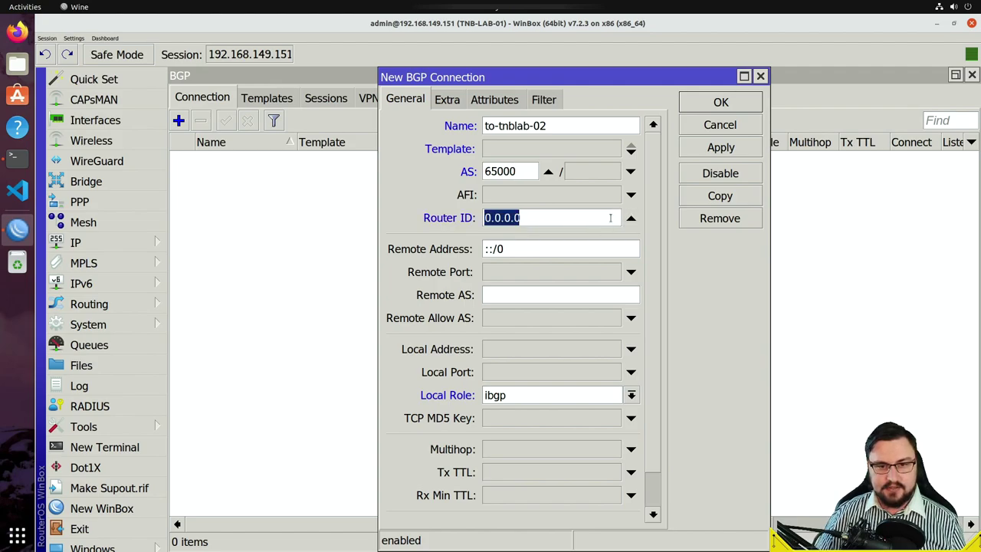
left_click(631, 218)
left_click(556, 219)
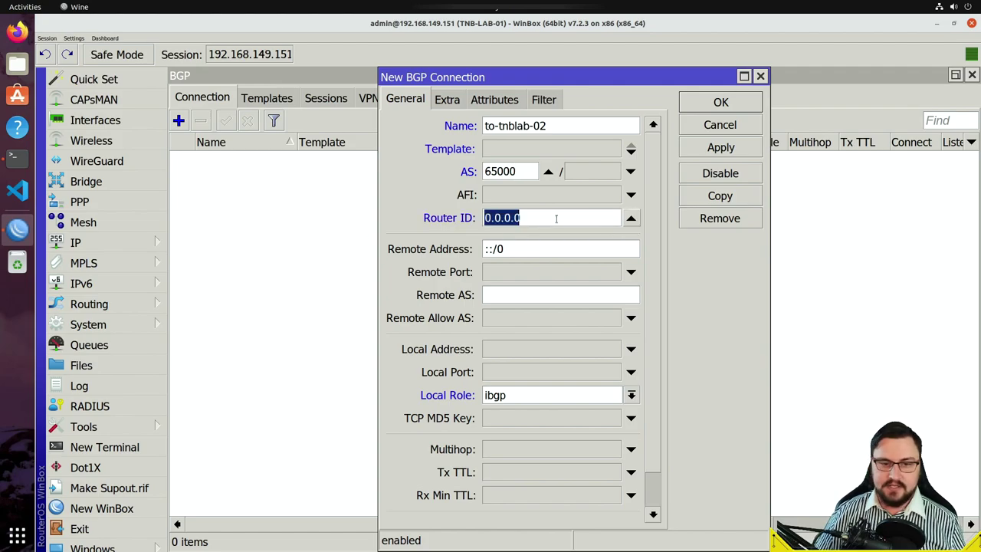
type("192.0.0.1")
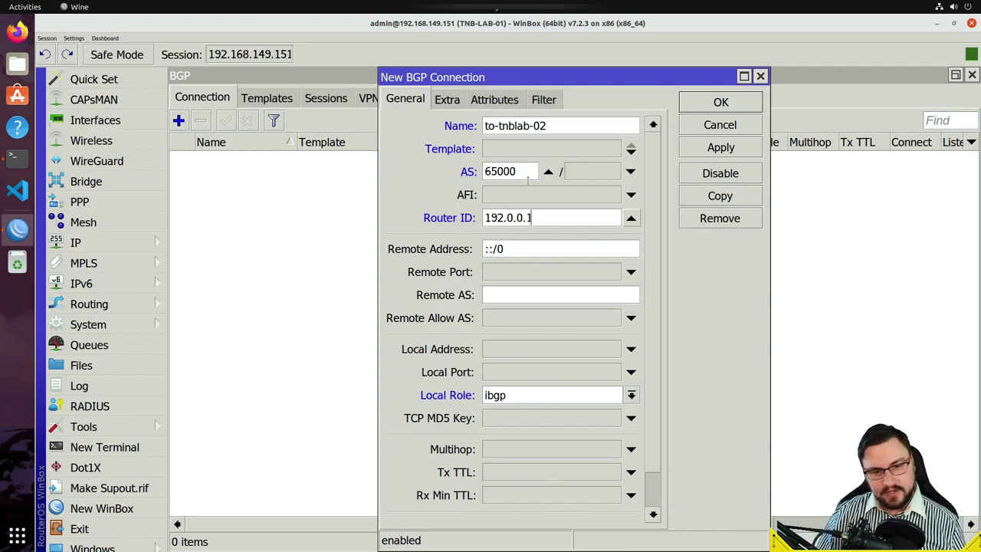
- Set the connection's Remote Address to 192.168.149.153
left_click(525, 247)
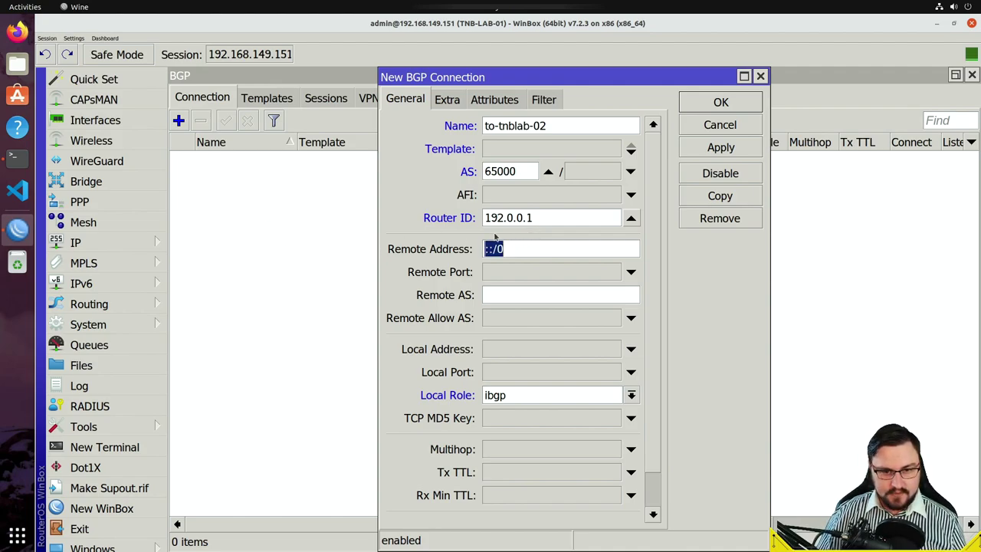
left_click(529, 249)
double_click(529, 250)
left_click(537, 244)
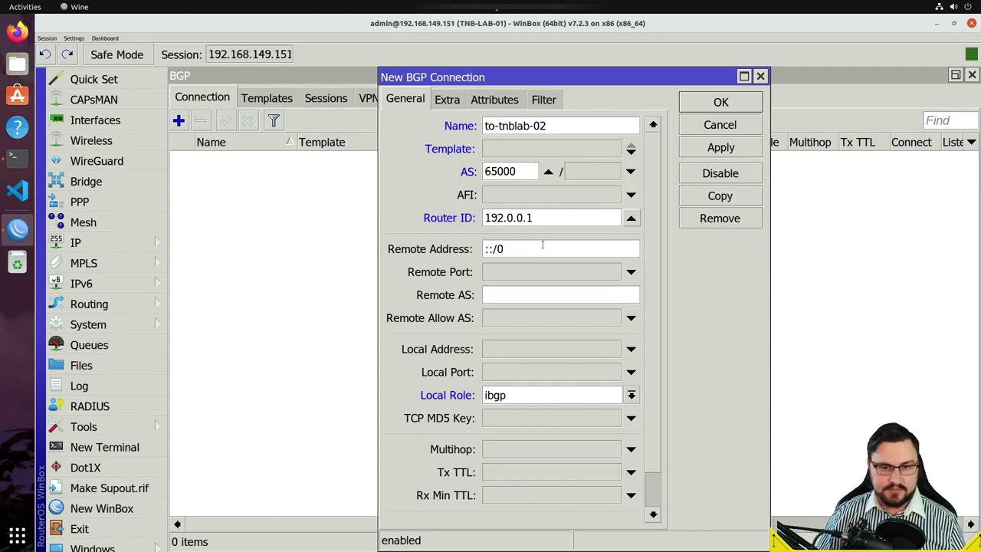
left_click_drag(525, 247, 452, 269)
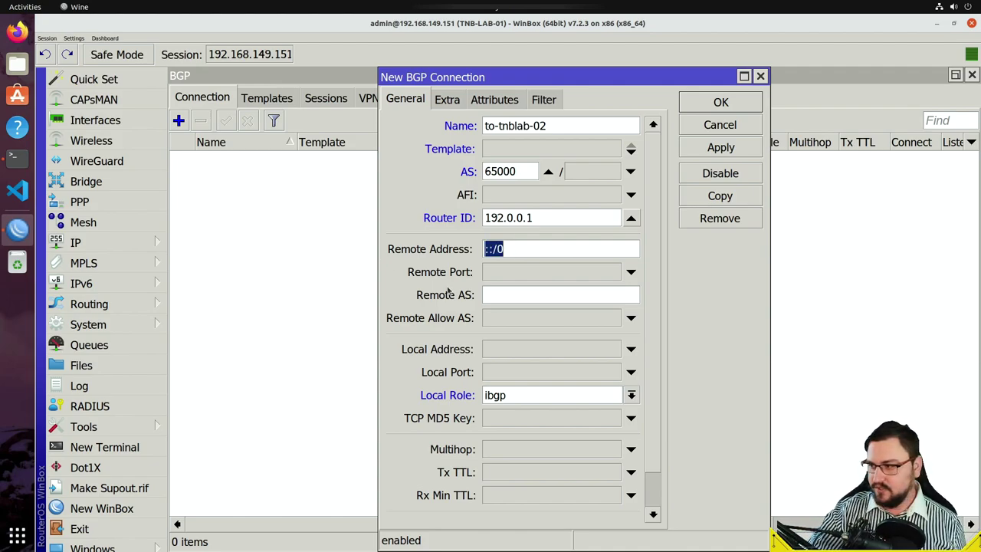
type("192.1")
key("BackSpace")
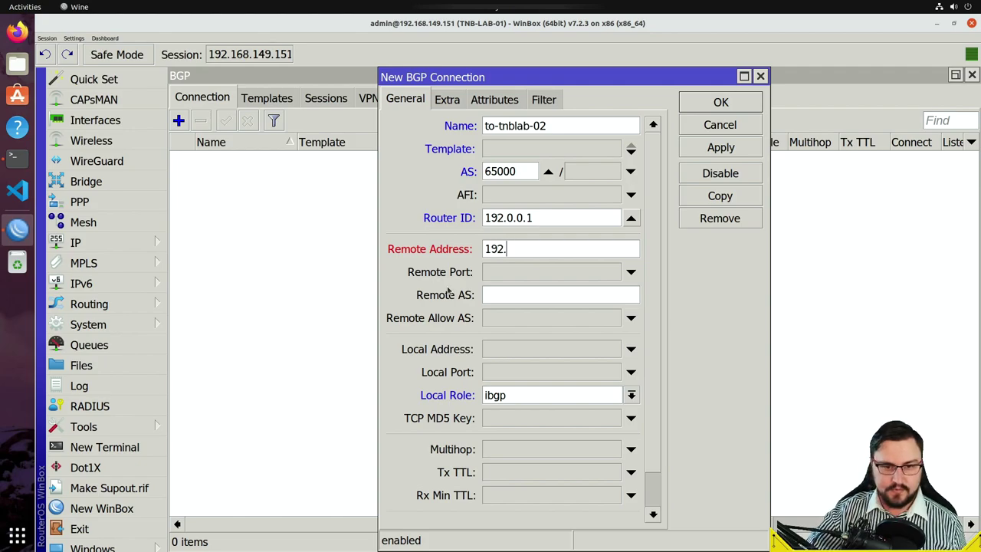
type("168.149.153")
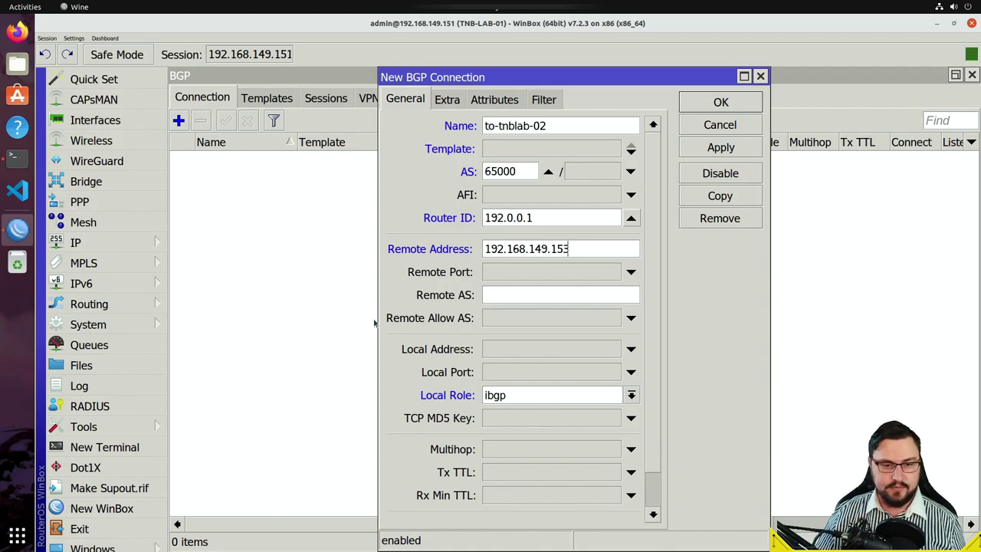
left_click_drag(575, 247, 479, 253)
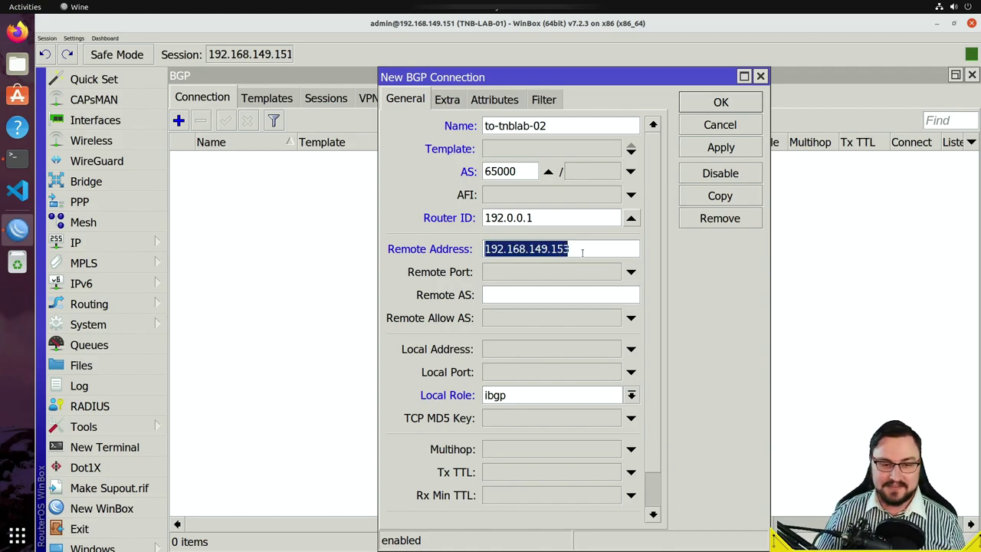
- Change the new BGP connection's Remote Address to 172.31.255.10
type("17")
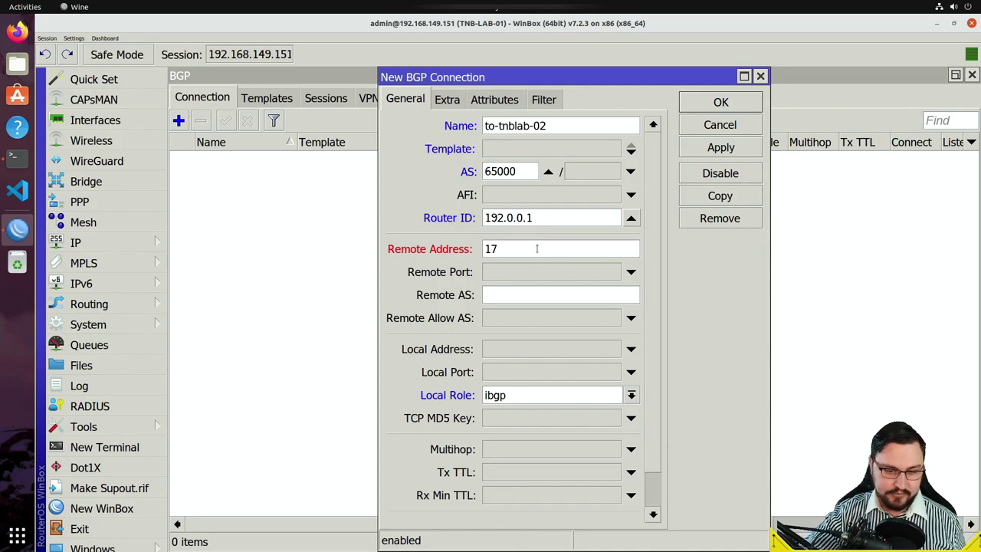
type("2.31.255.10")
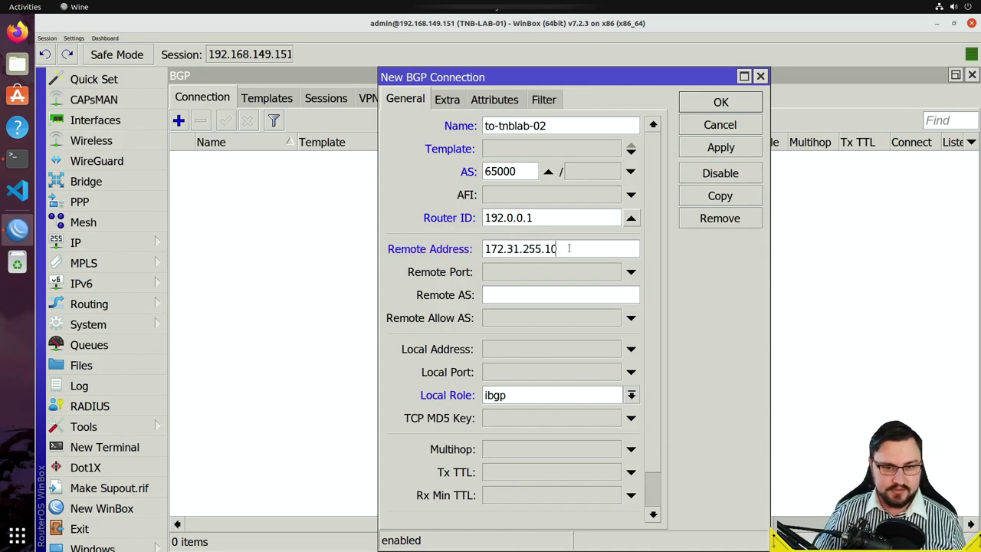
left_click_drag(569, 248, 427, 251)
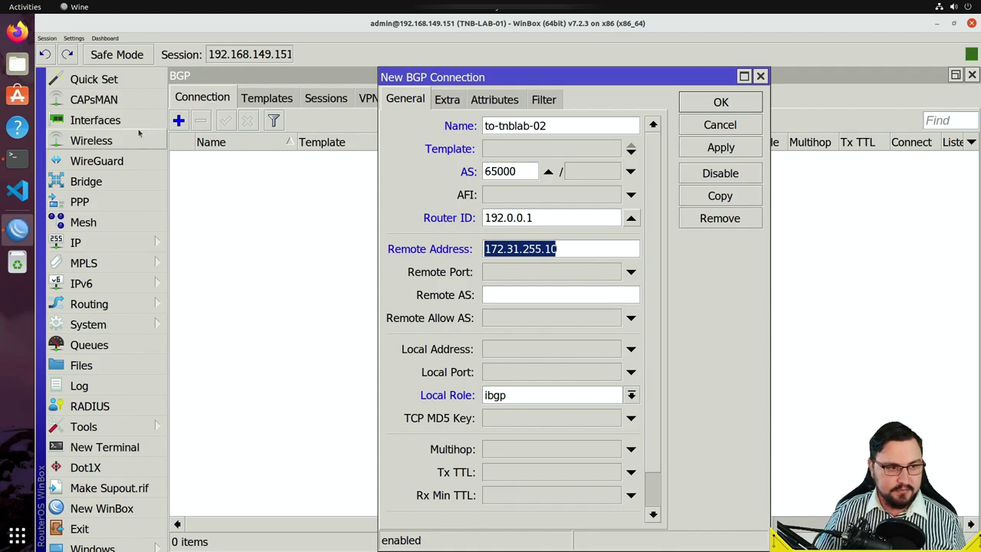
- Check the ether2 peer in the IP neighbor list, ping 172.31.255.10, and return to the new BGP connection
left_click(111, 243)
left_click(204, 250)
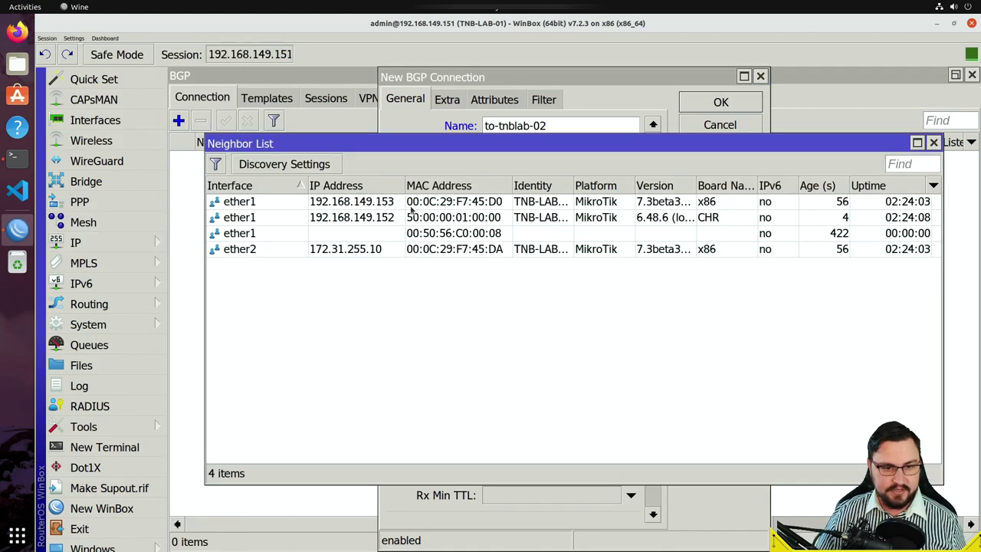
left_click(367, 253)
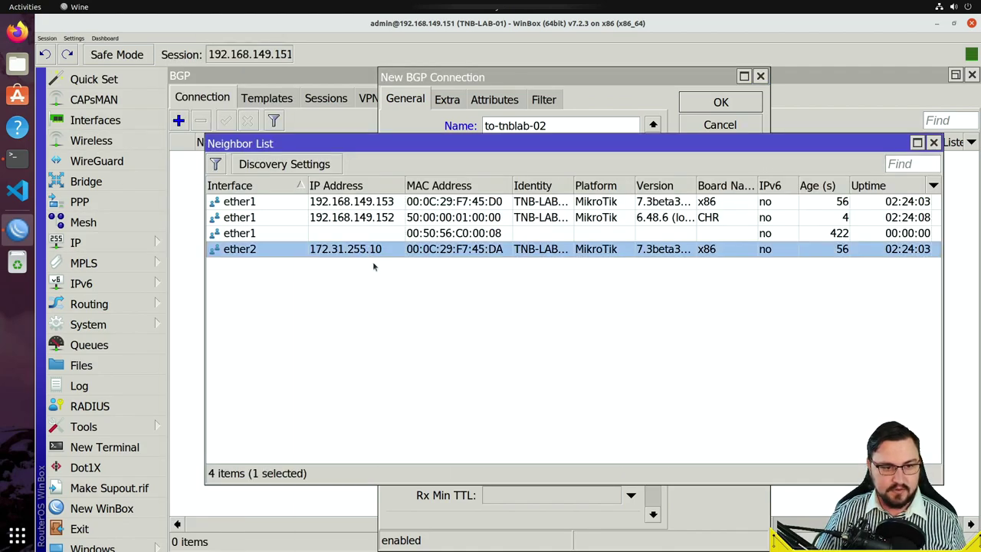
right_click(319, 253)
left_click(354, 309)
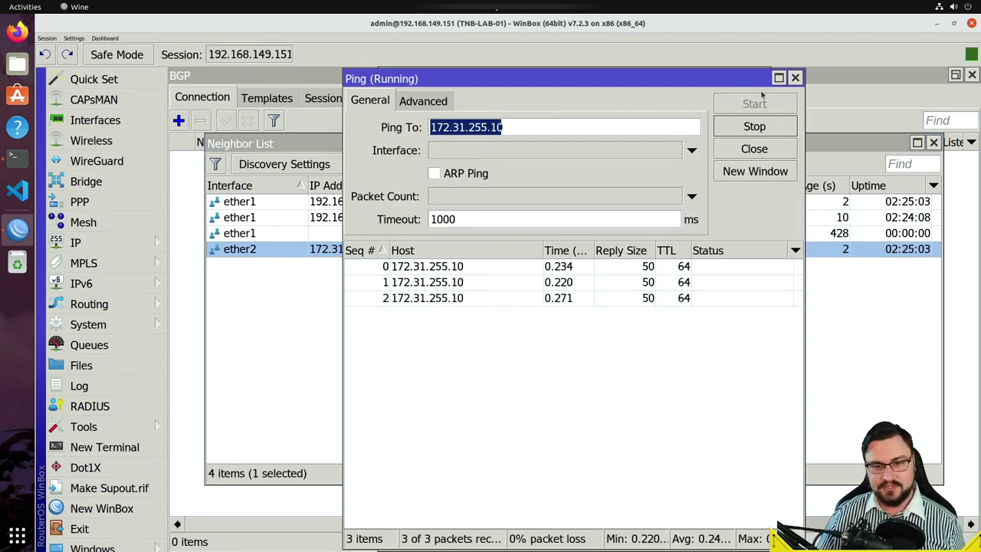
left_click(795, 77)
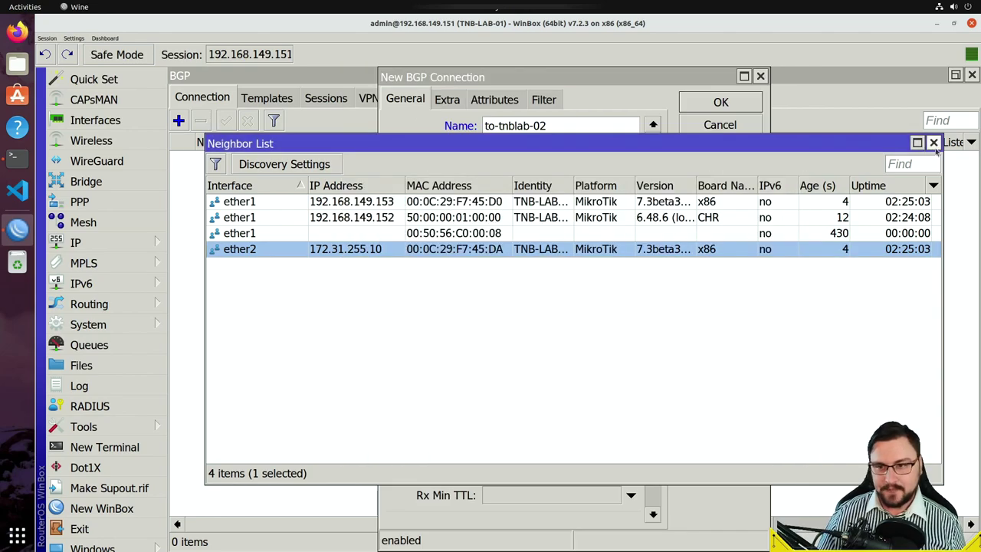
left_click_drag(881, 145, 845, 319)
left_click(729, 267)
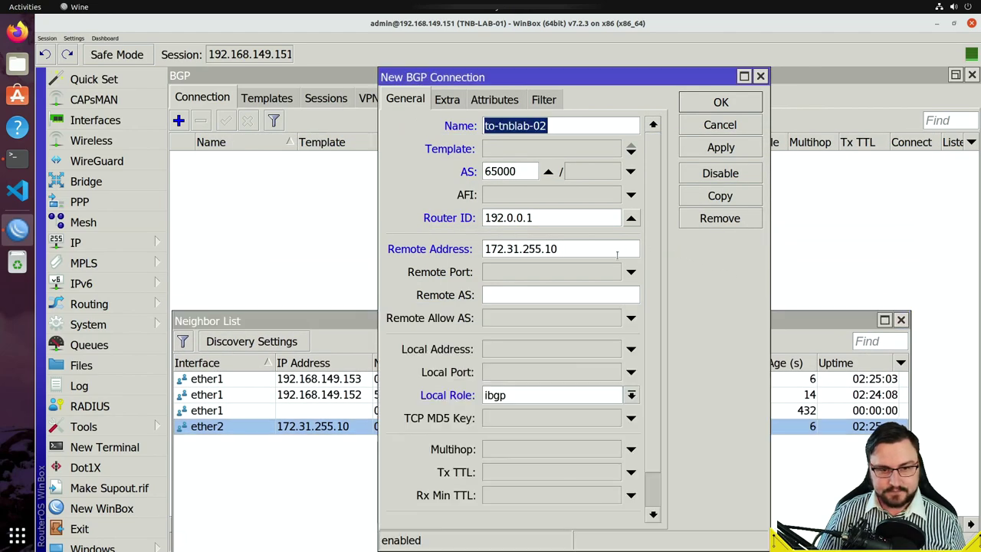
- Set the connection's Remote AS to 65100 and review the address, router ID and AS entries
left_click(562, 299)
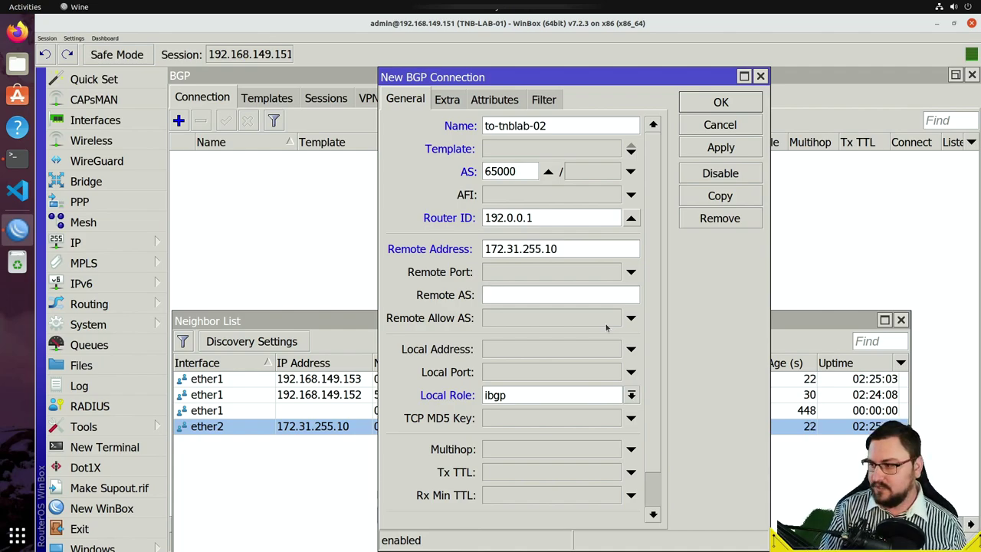
type("65100")
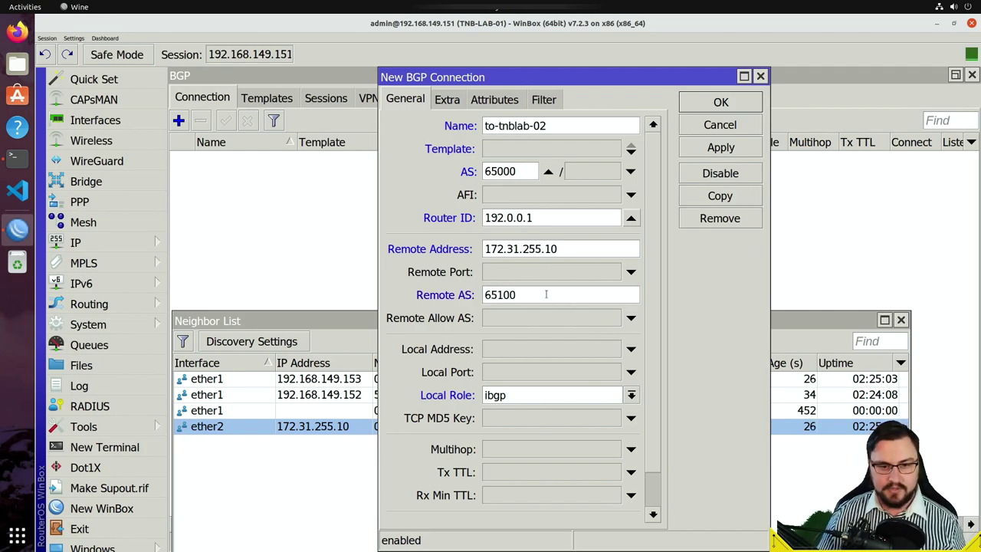
left_click_drag(545, 293, 462, 290)
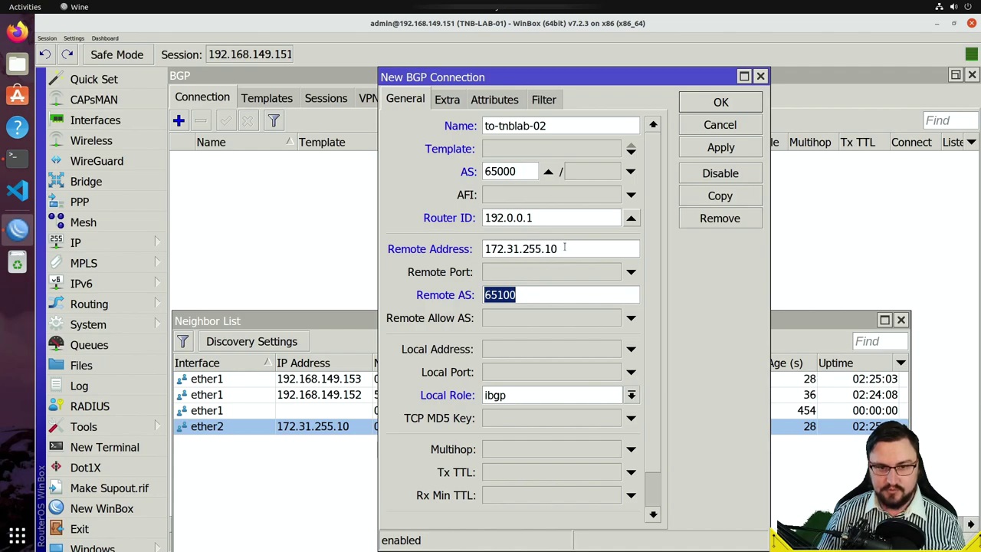
left_click_drag(557, 249, 445, 251)
left_click_drag(542, 218, 423, 228)
left_click_drag(521, 184, 432, 188)
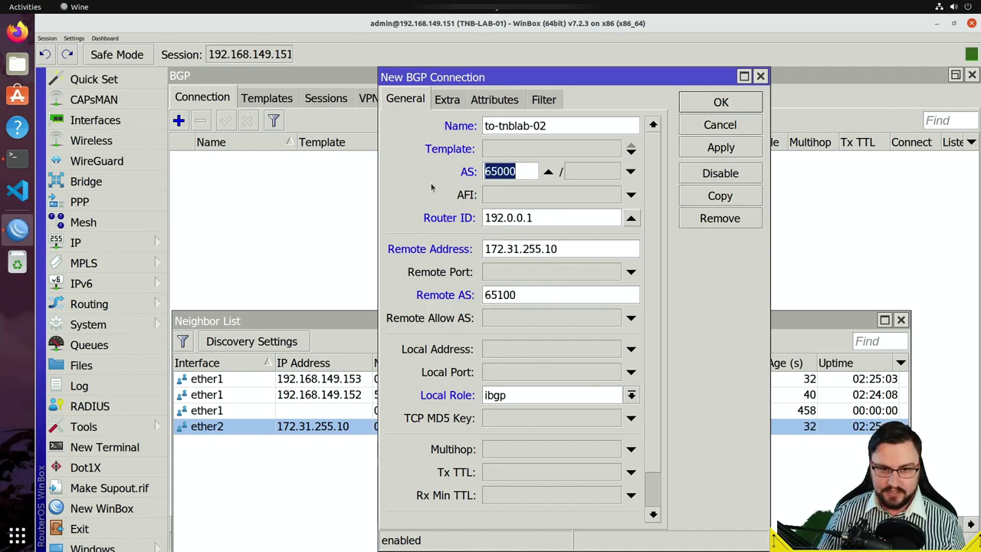
scroll(443, 237, "down", 1)
scroll(452, 237, "up", 1)
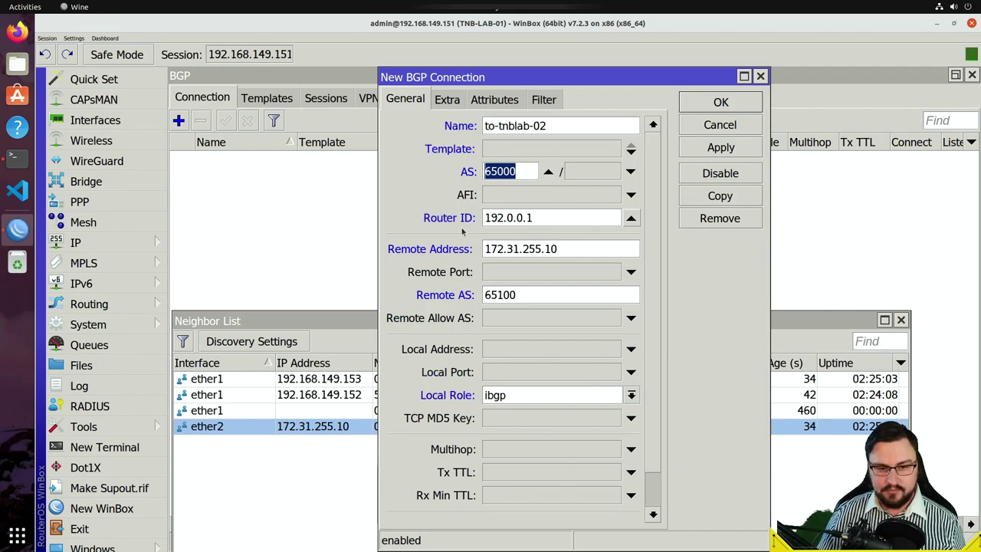
- Set the BGP connection's Local Role to ebgp
left_click(561, 395)
left_click(560, 395)
left_click(560, 395)
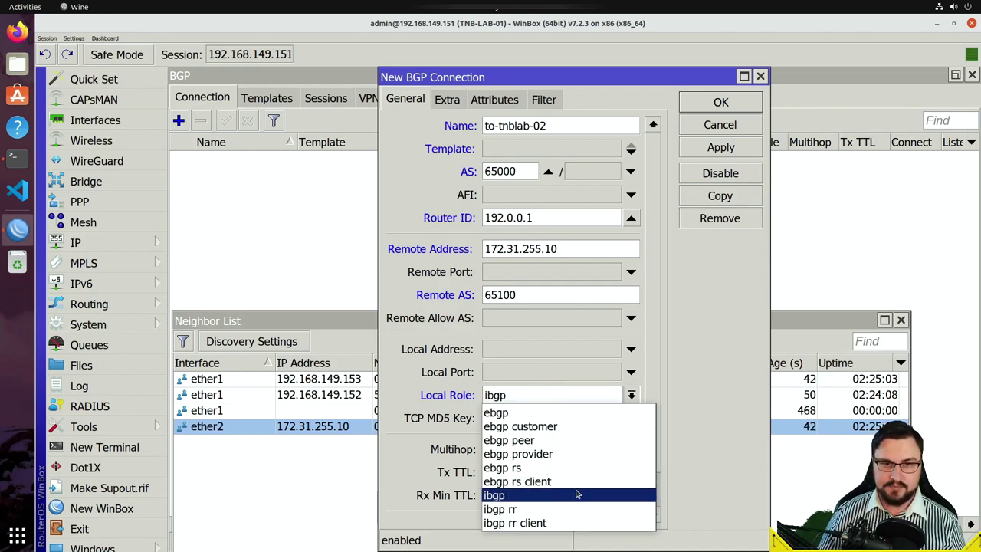
left_click(542, 415)
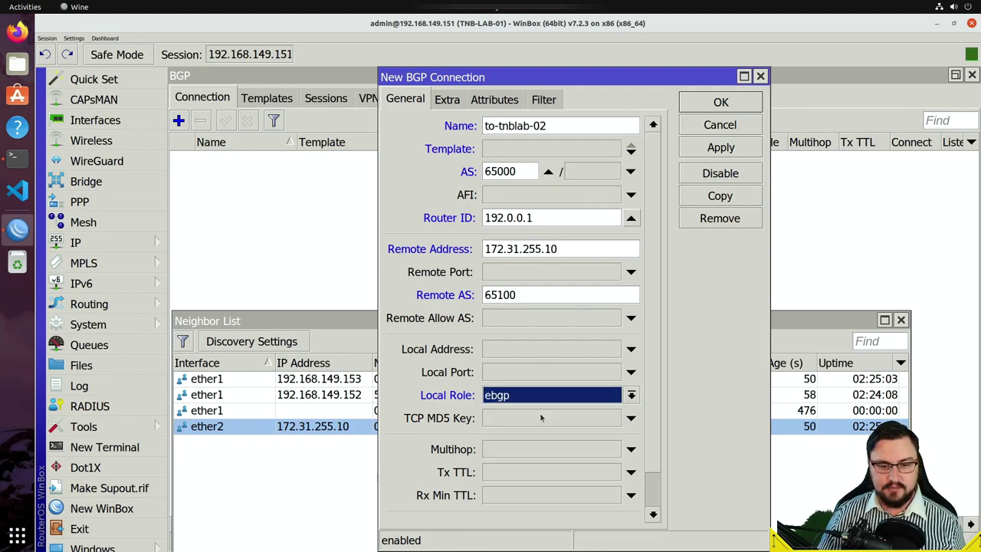
left_click(603, 401)
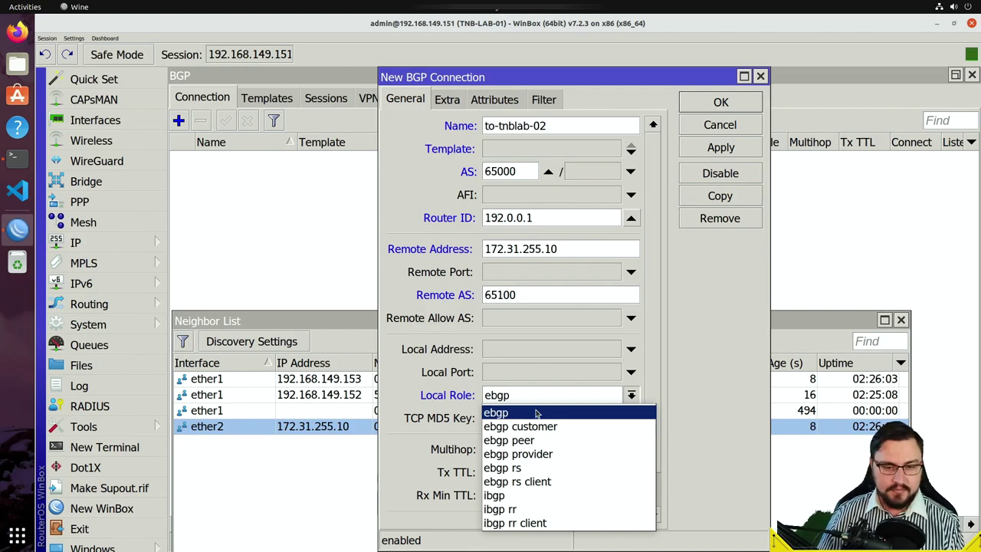
left_click(539, 414)
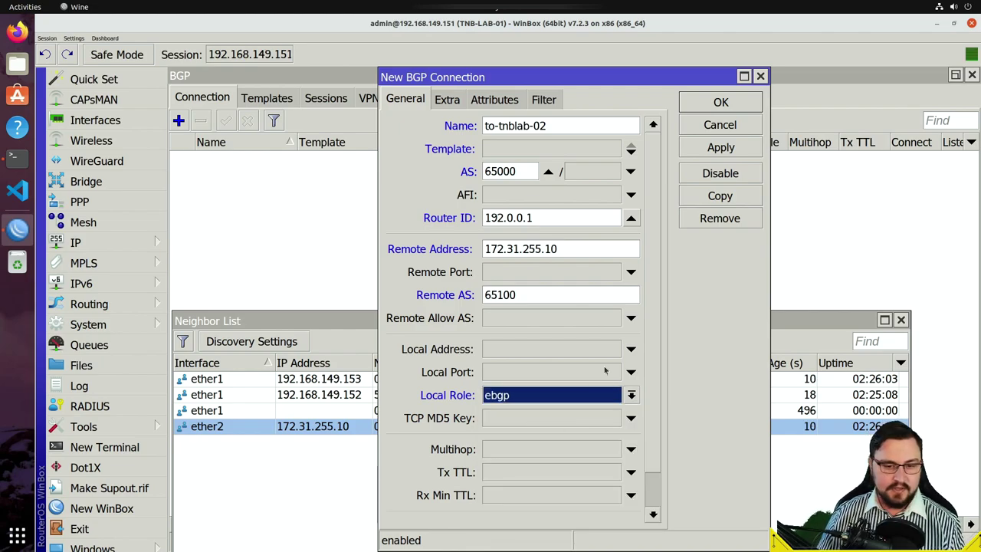
- Enable both the Connect and Listen options for the BGP connection
scroll(532, 414, "down", 1)
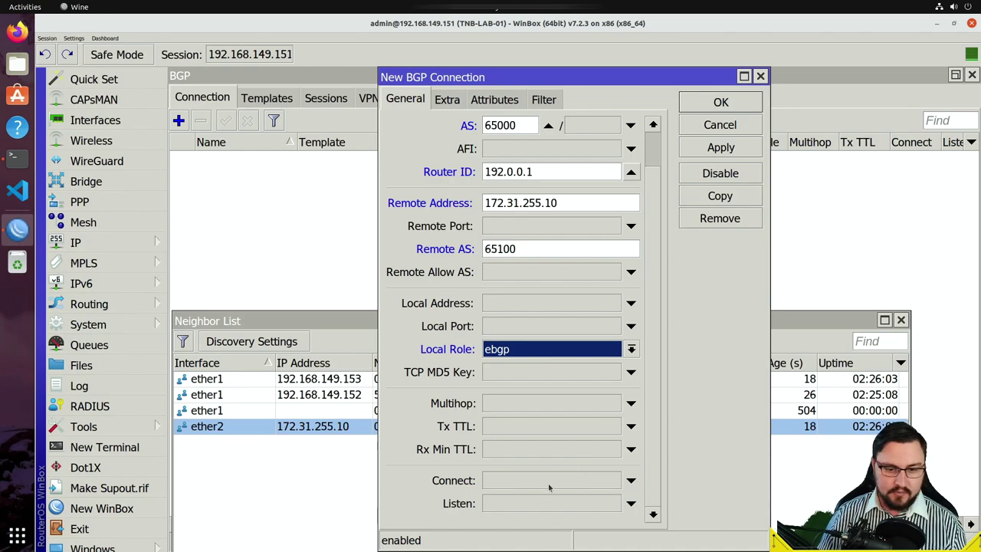
scroll(540, 330, "up", 2)
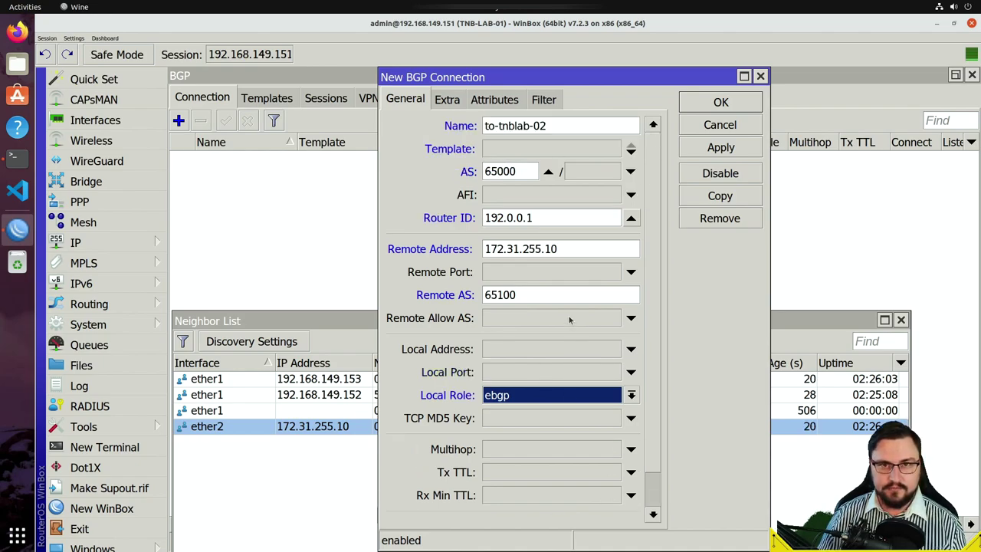
scroll(567, 314, "down", 2)
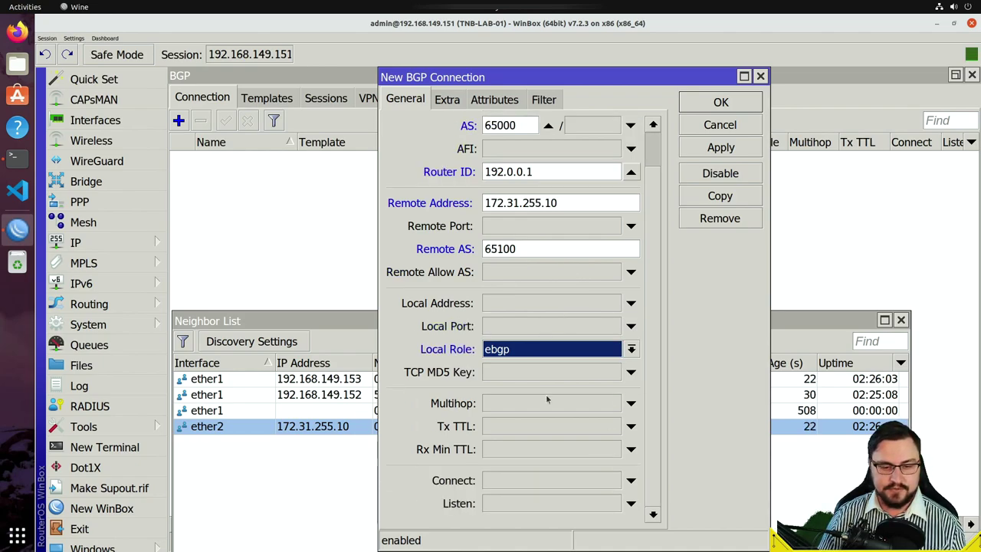
left_click(516, 482)
left_click(496, 506)
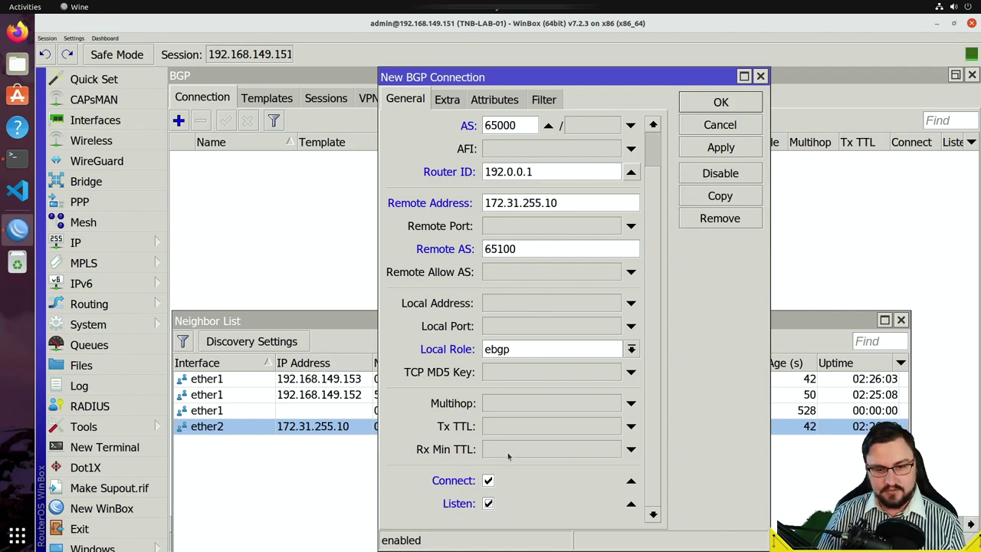
scroll(529, 414, "up", 3)
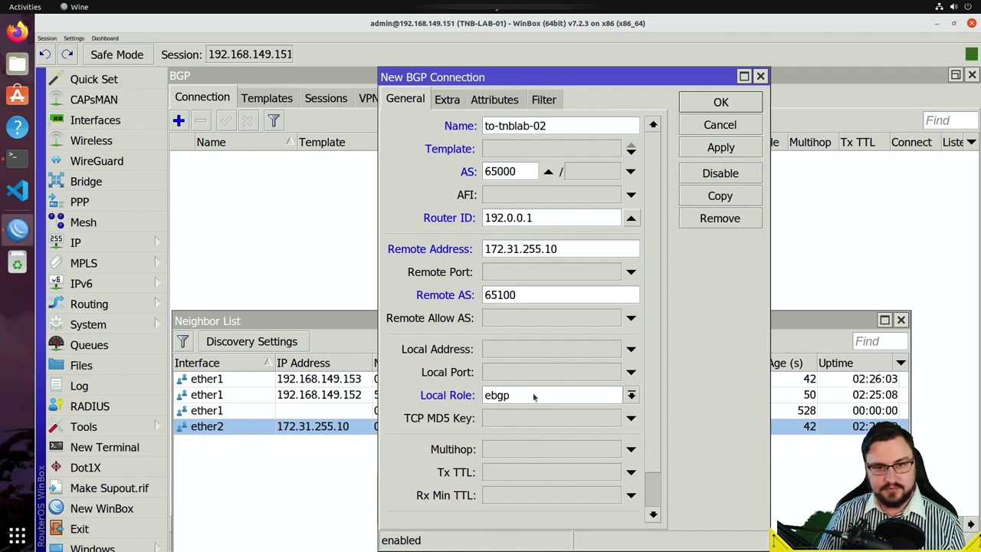
- Apply and save the to-tnblab-02 connection, and check the BGP sessions list
left_click(709, 152)
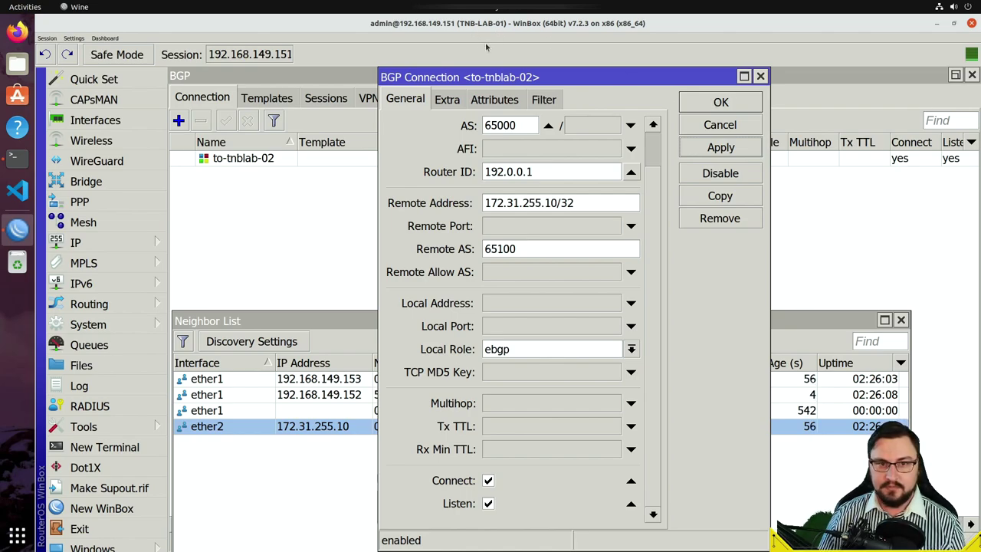
left_click(713, 98)
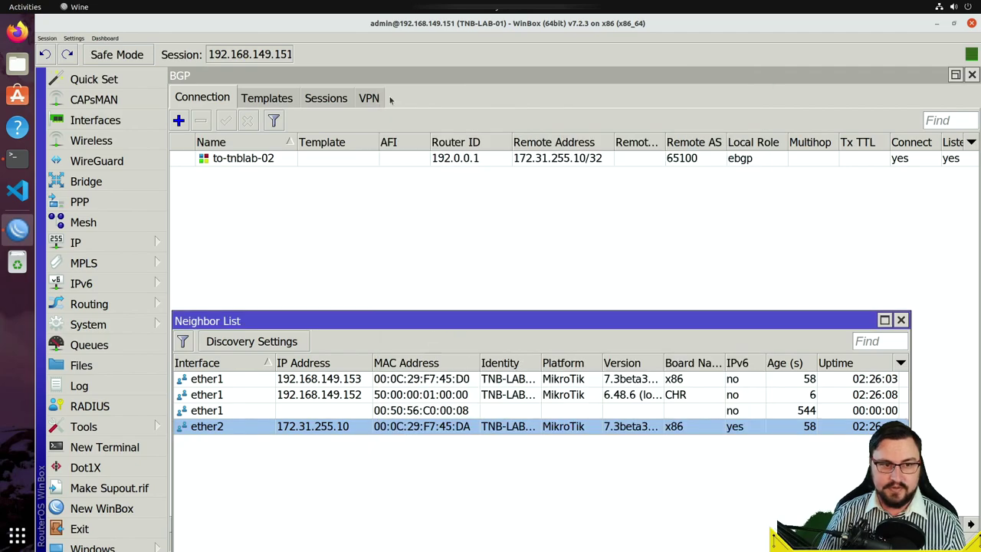
left_click(326, 98)
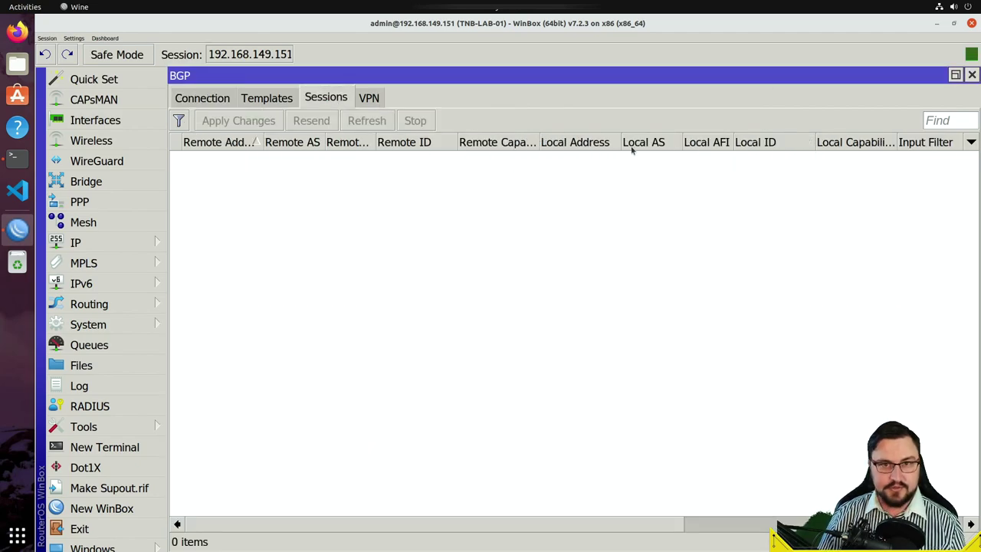
left_click(227, 102)
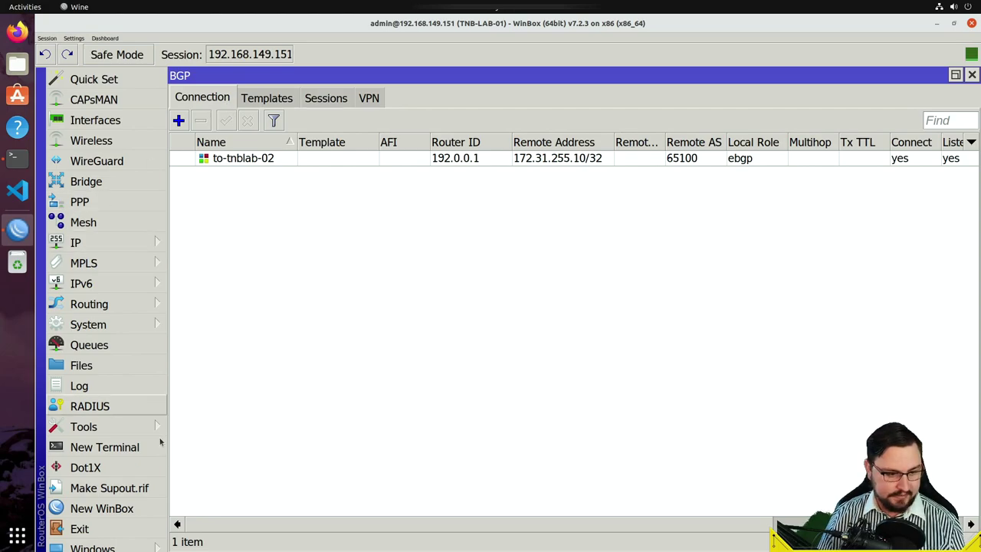
- Start a new WinBox instance and connect to the neighbor TNB-LAB-02 by its MAC address 00:0C:29:F7:45:D0
left_click(102, 508)
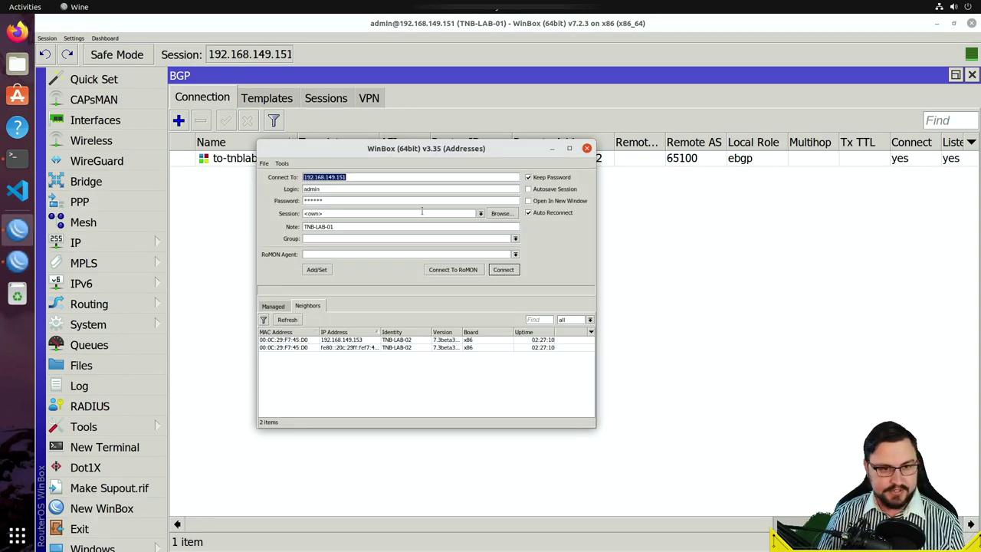
left_click(937, 23)
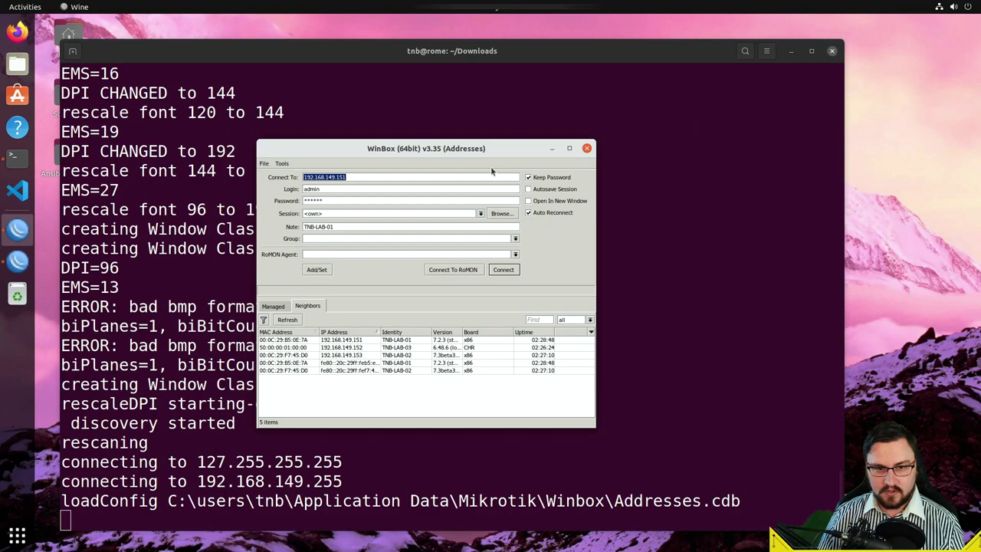
double_click(454, 153)
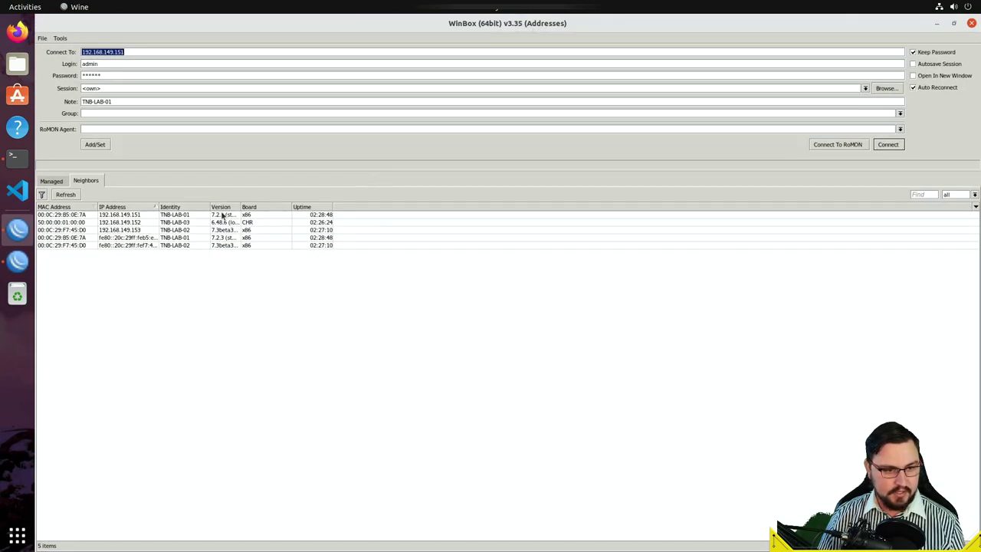
left_click(179, 230)
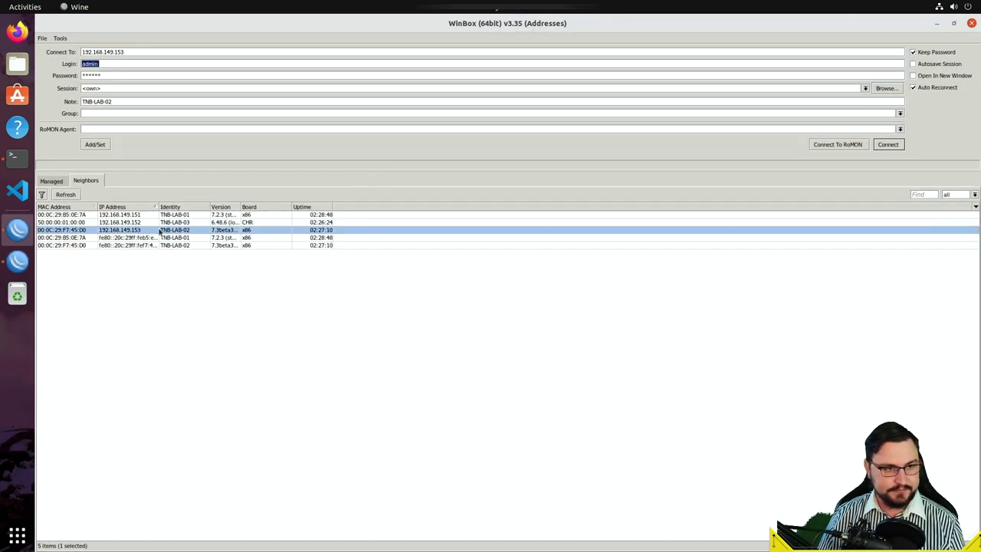
left_click(67, 237)
left_click(68, 230)
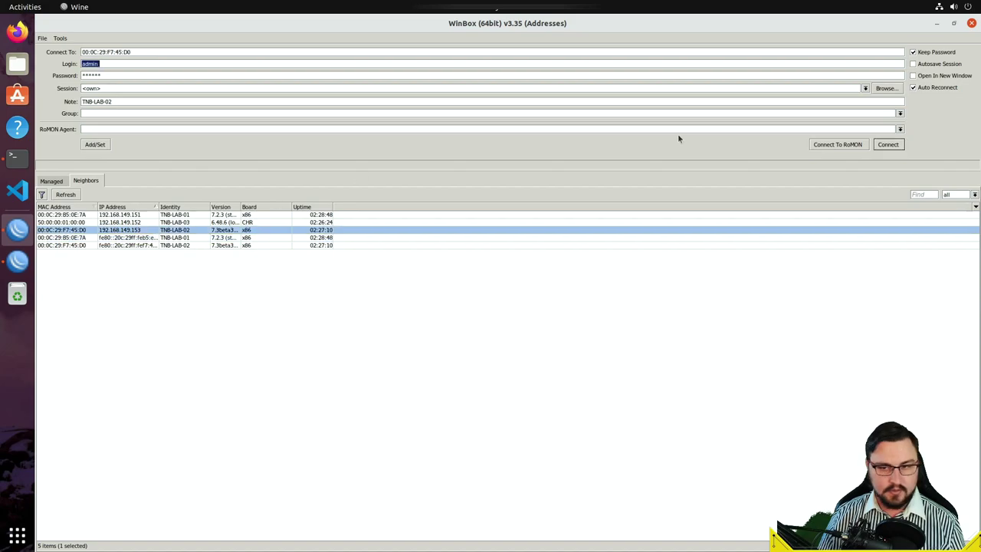
left_click(883, 147)
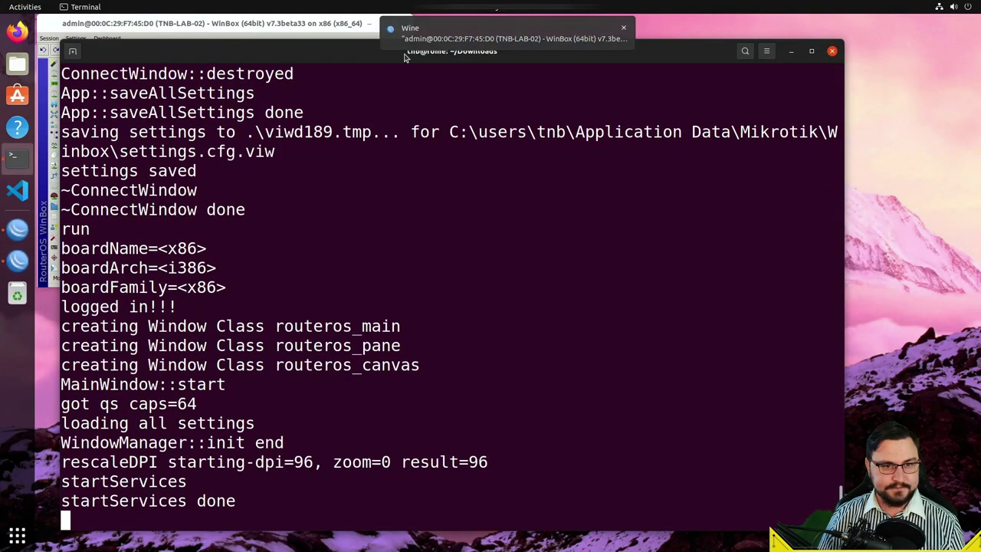
- Maximize the TNB-LAB-02 session window and enlarge its interface by four zoom levels
double_click(244, 25)
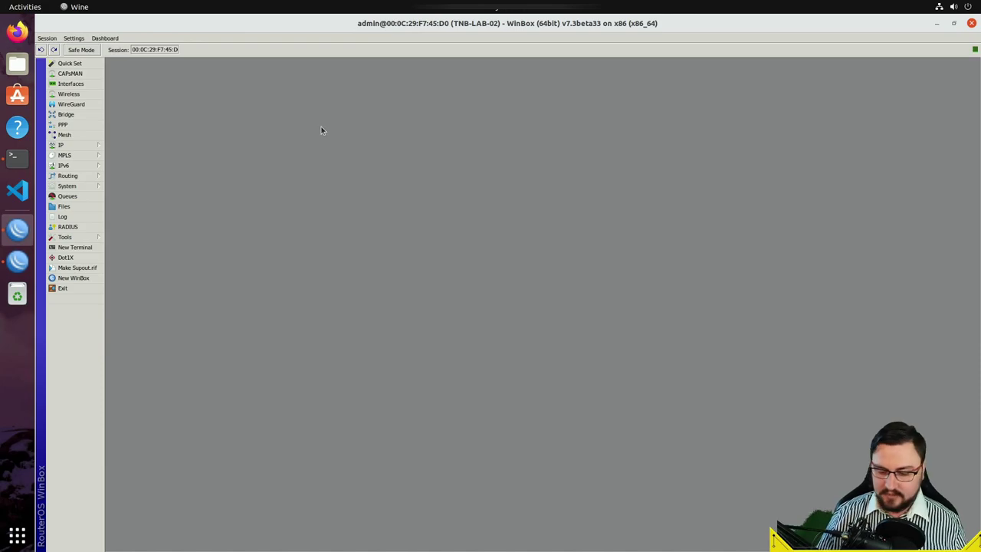
key("ctrl+plus")
key("ctrl+plus")
key("ctrl+plus")
key("ctrl+plus")
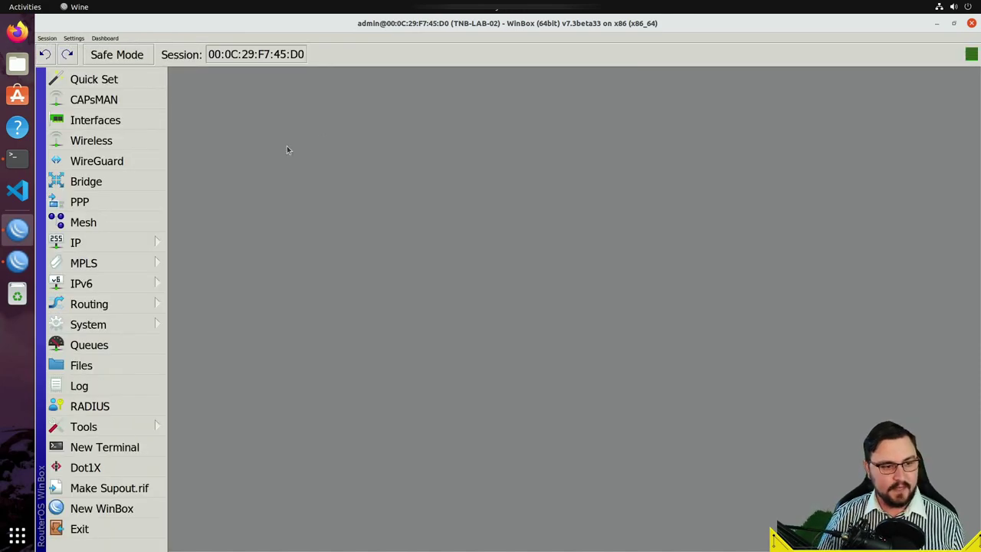
- Create a new BGP connection on TNB-LAB-02 named to-tnblab-01
left_click(138, 304)
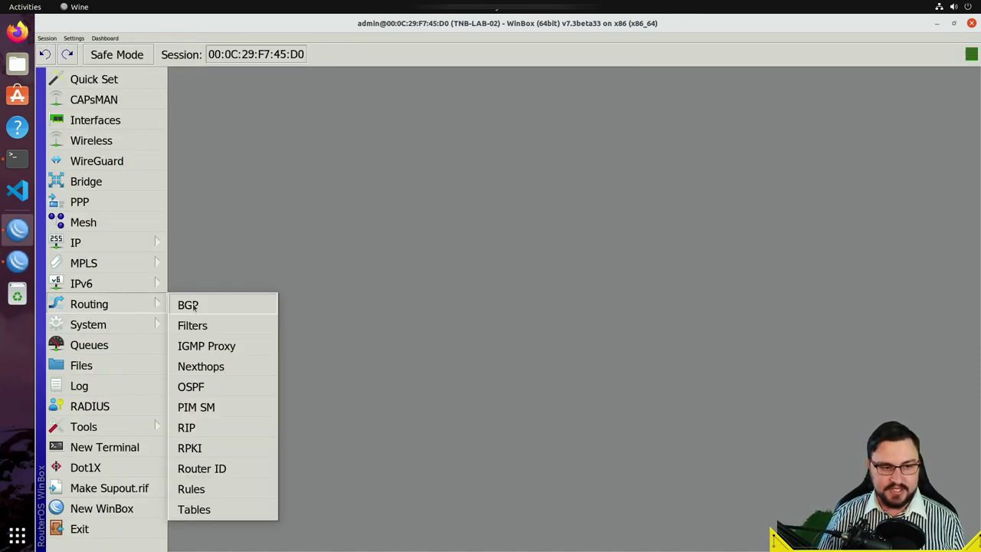
left_click(187, 305)
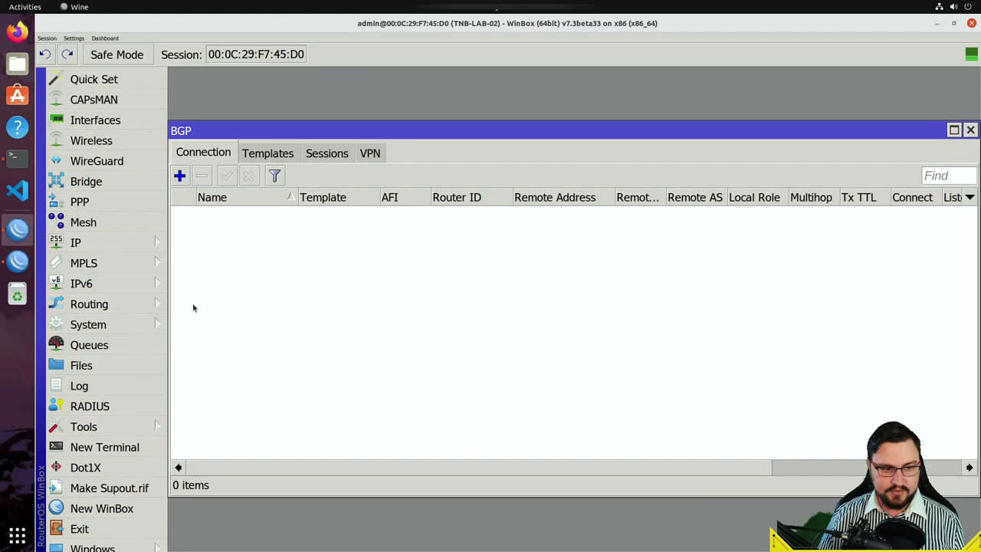
left_click(180, 176)
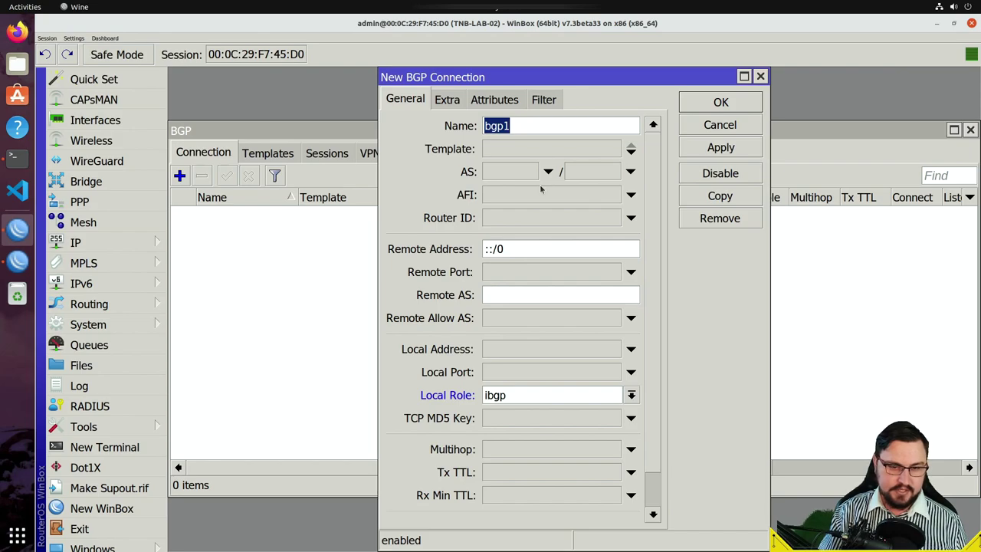
type("to-tnbl")
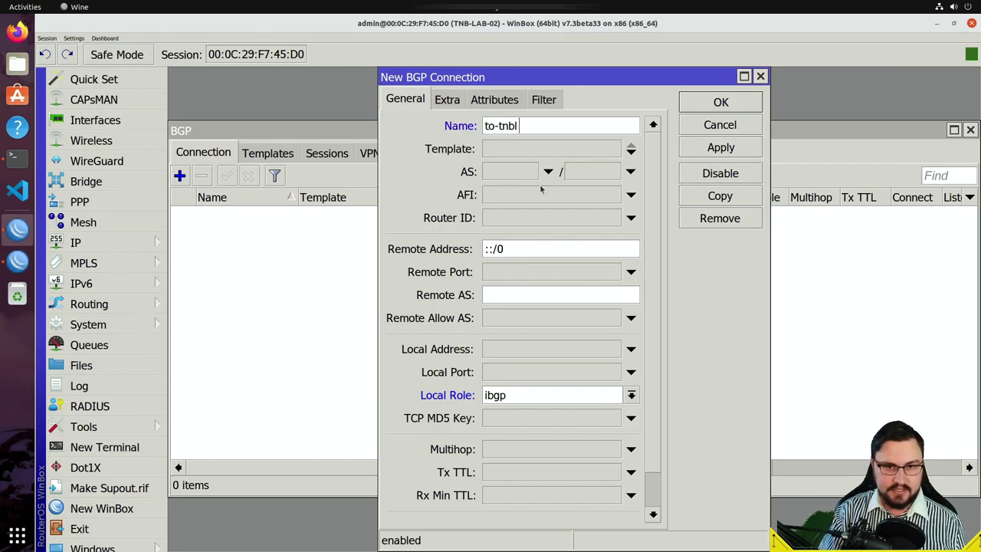
type("ab-01")
key("BackSpace")
key("BackSpace")
type("-01")
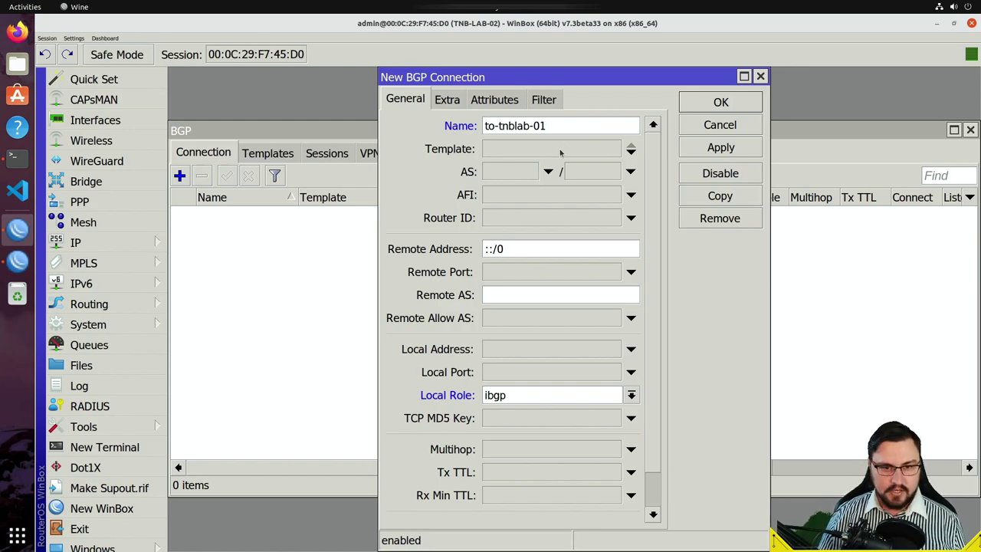
- Set the new connection's AS to 65100 and its Router ID to 192.168.149.153
left_click(519, 177)
type("65")
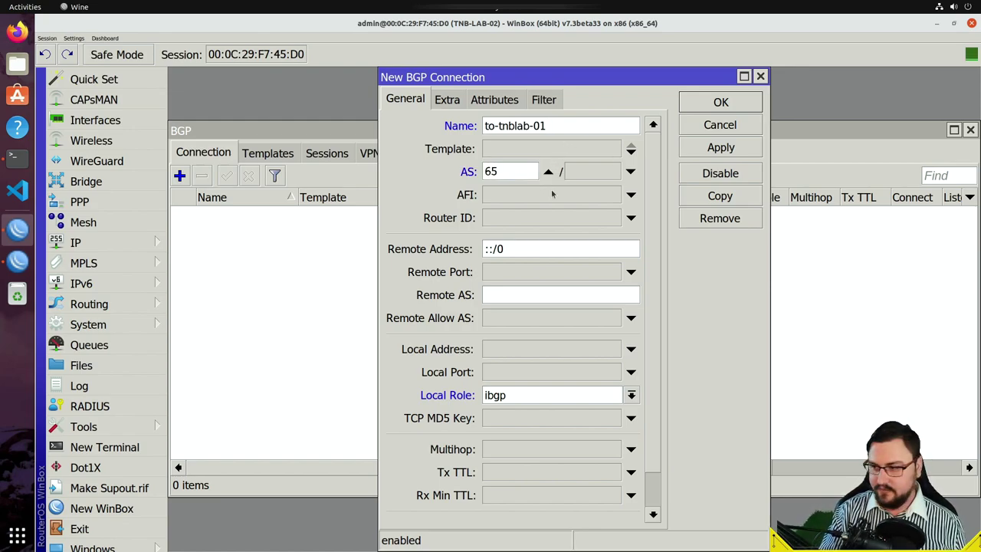
type("100")
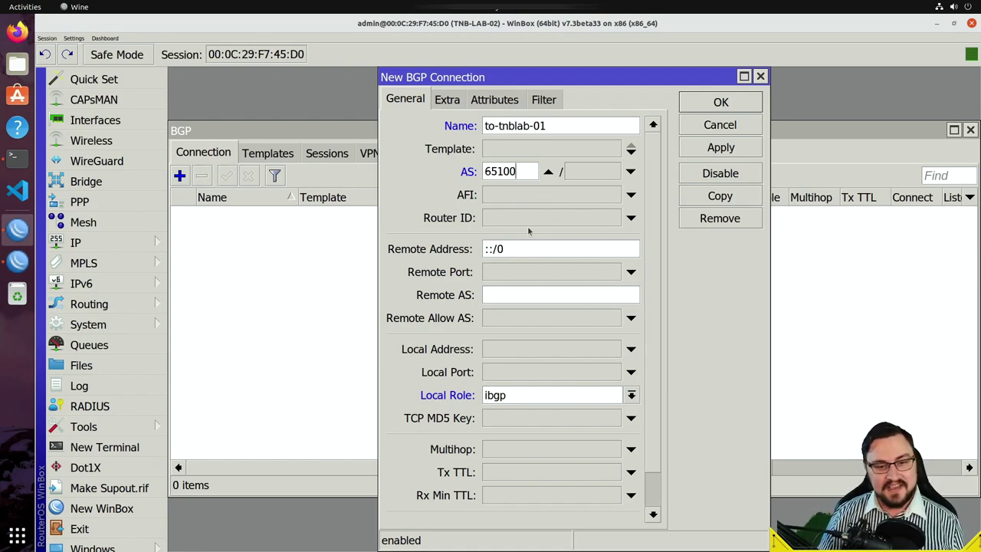
left_click(486, 220)
type("192.0.0.2")
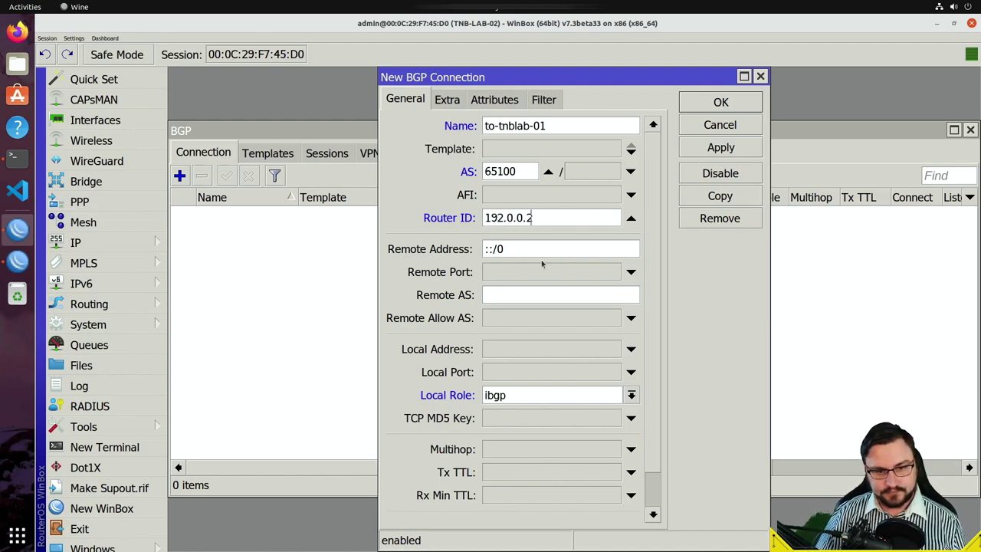
left_click_drag(547, 224, 387, 235)
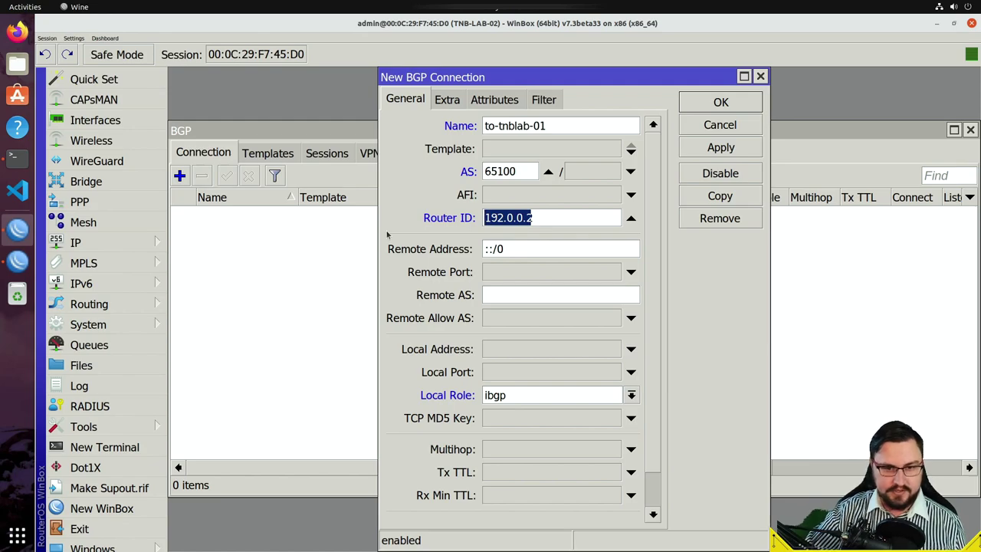
type("192.168")
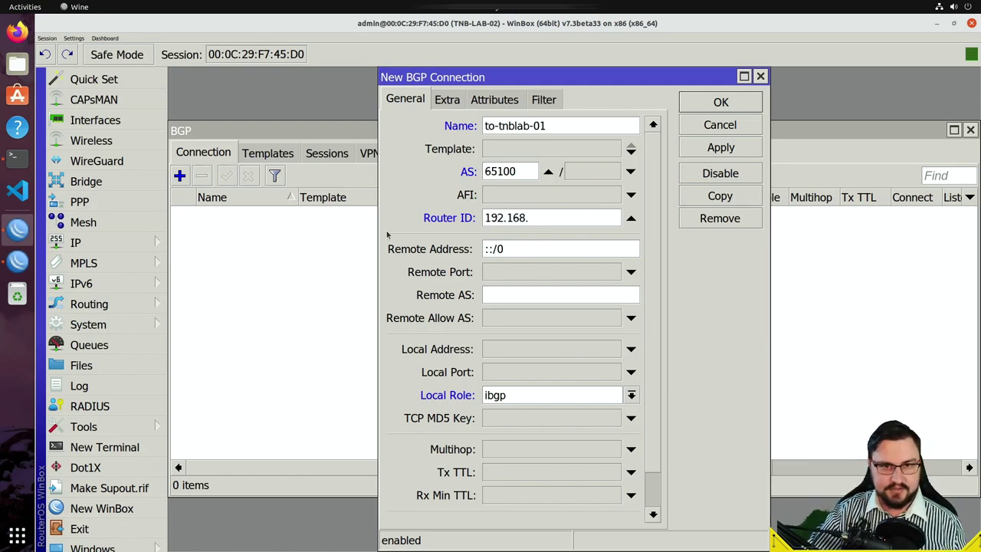
type(".149.1")
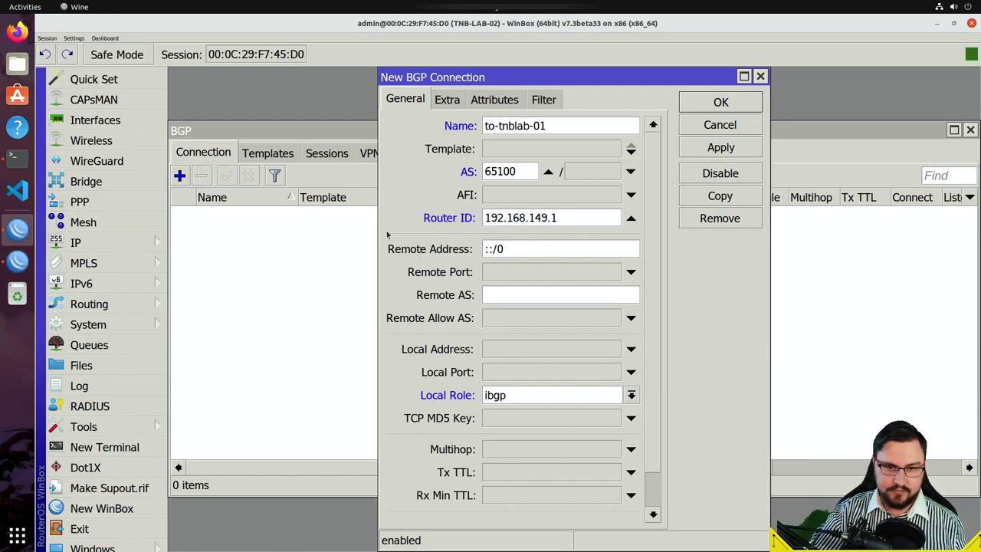
type("53")
- Look up the IP address of the ether2 neighbor in the IP neighbor list, then close the list
left_click_drag(499, 255, 375, 260)
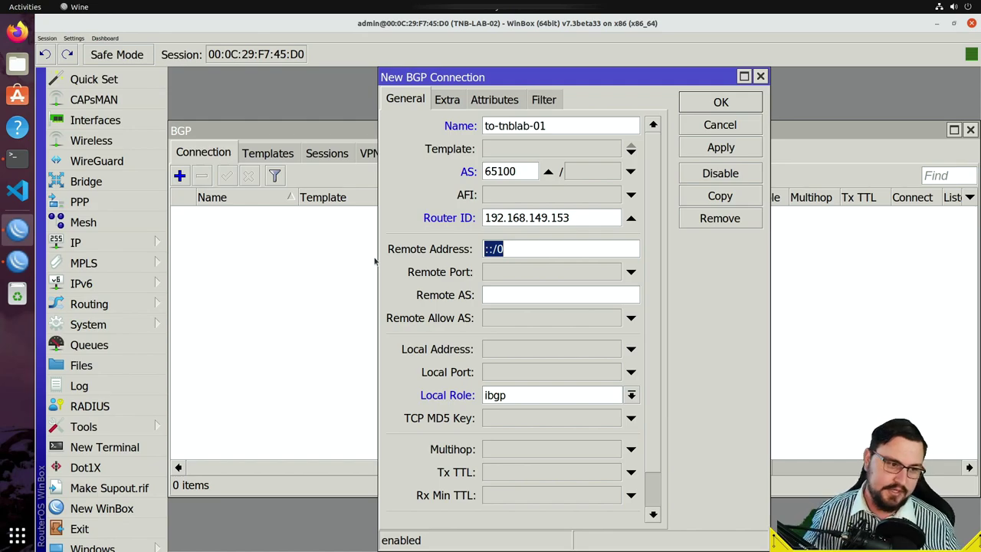
left_click(157, 242)
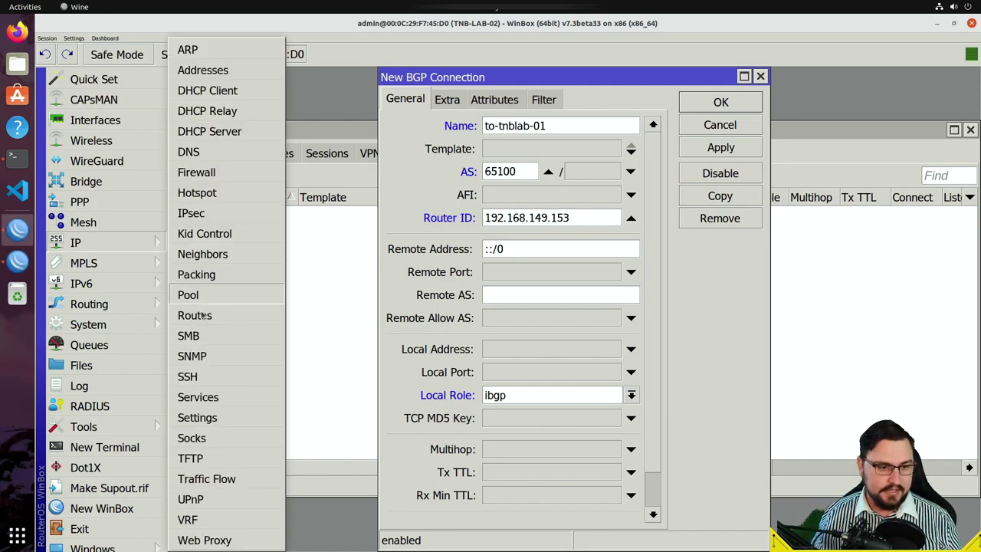
left_click(203, 255)
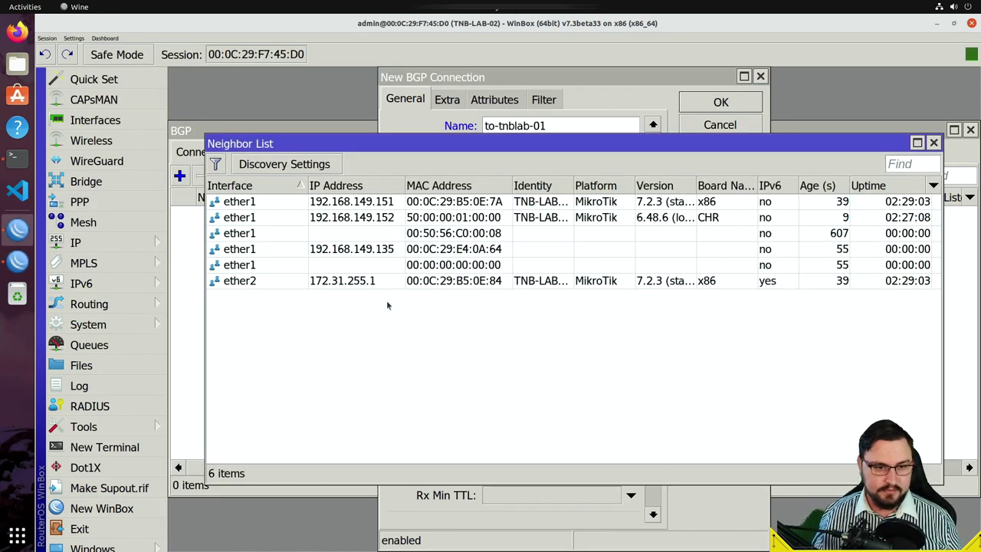
left_click(349, 282)
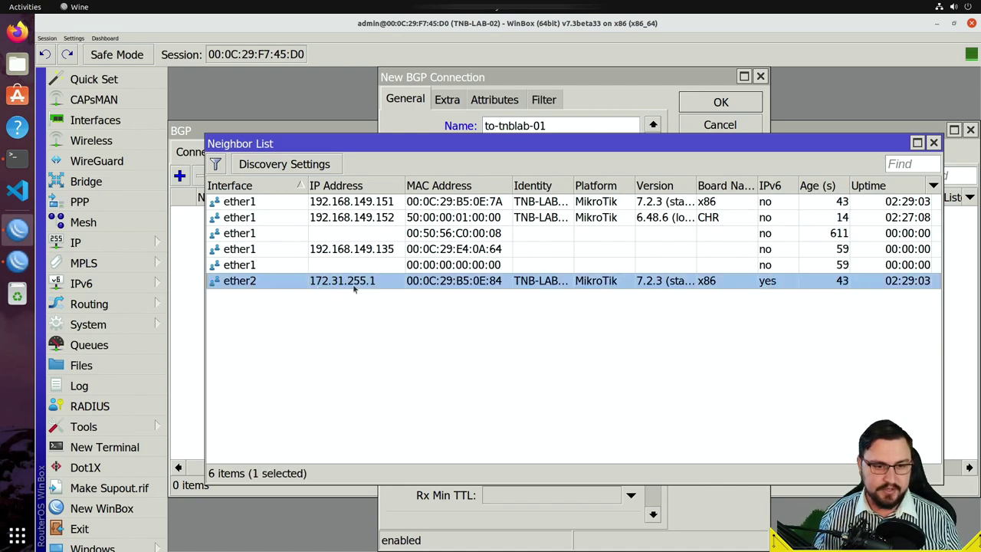
left_click(934, 143)
left_click(522, 296)
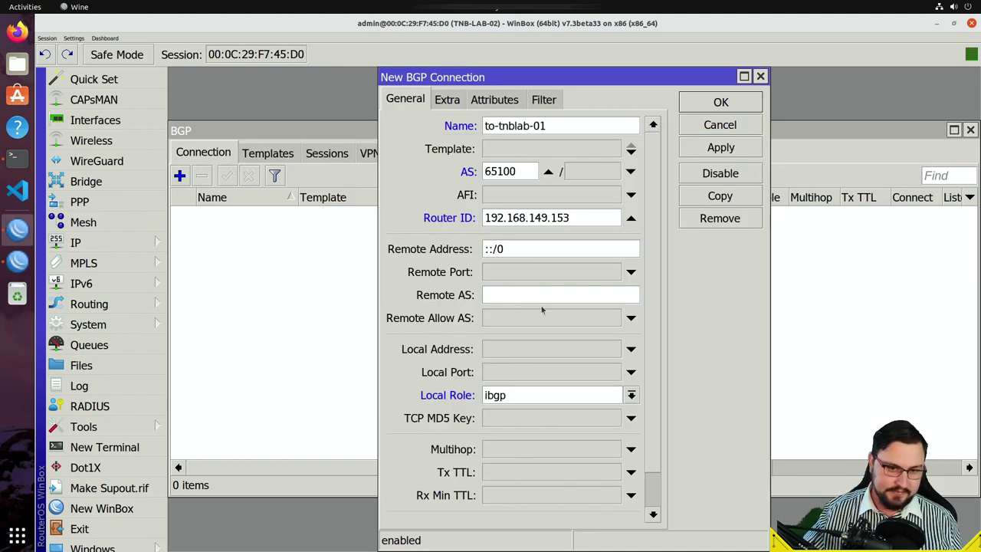
- Set the connection's Remote Address to 172.31.255.1, rechecking the ether2 entry in the neighbor list
left_click_drag(549, 253, 353, 240)
key("BackSpace")
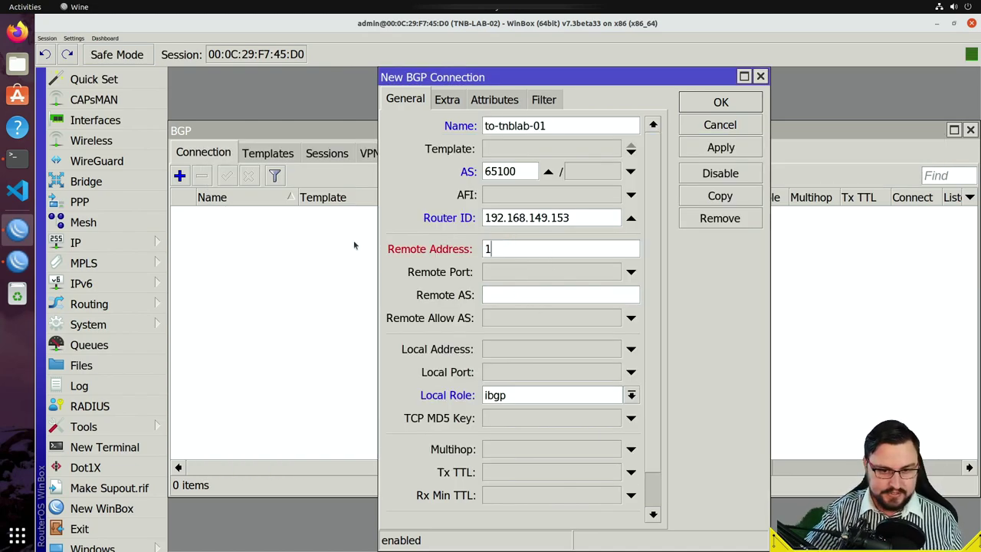
type("172")
left_click(75, 243)
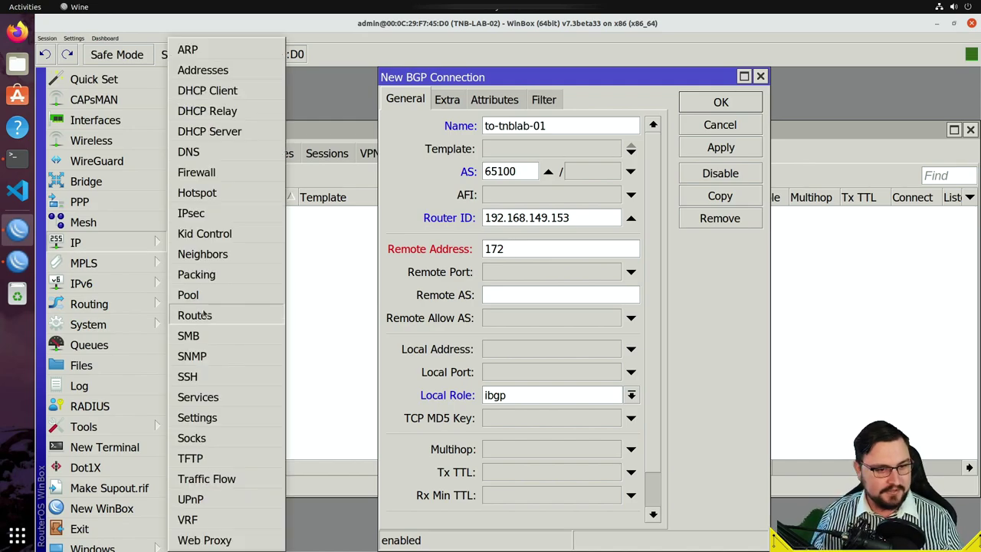
left_click(207, 256)
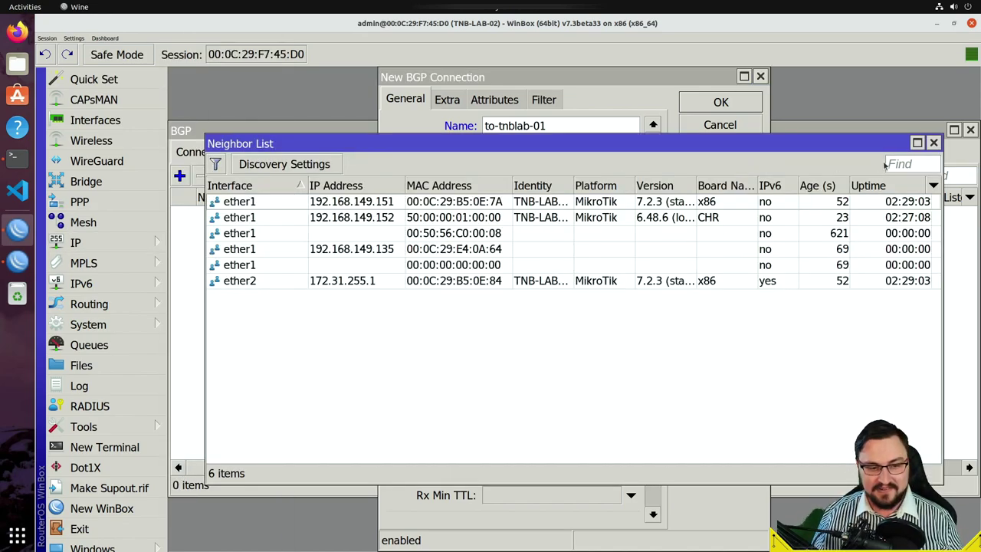
left_click(614, 107)
left_click(484, 255)
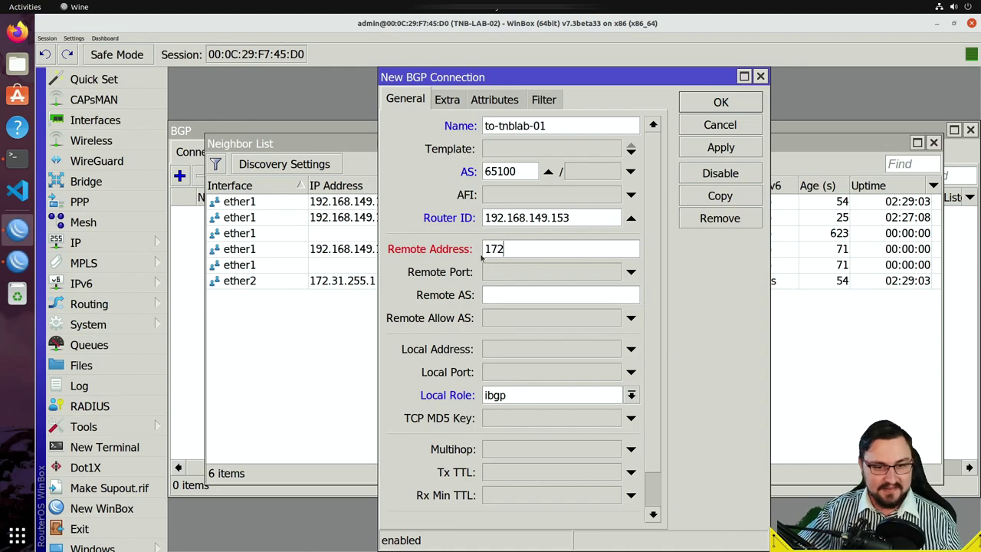
type(".31.255.1")
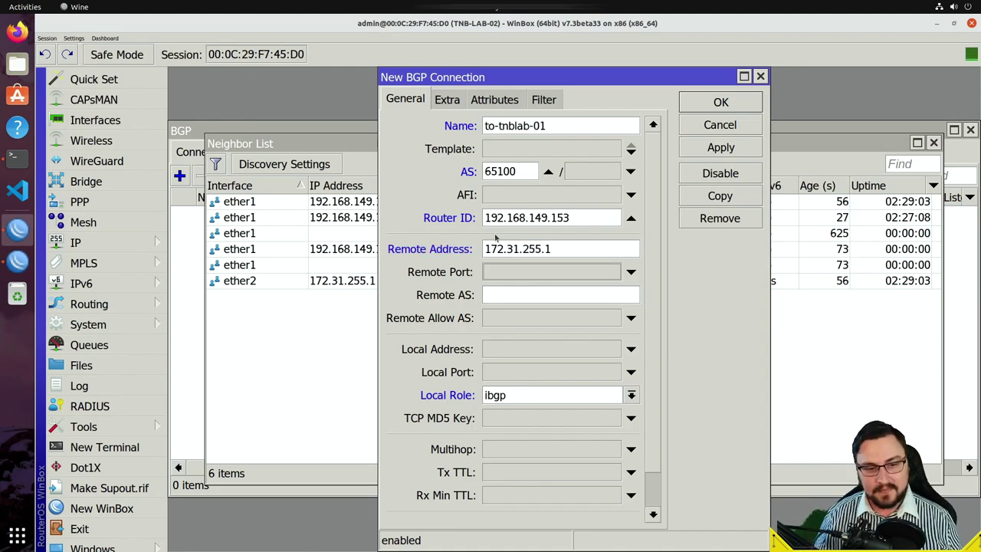
- Set the connection's Remote AS to 65000 and its Local Role to ebgp
left_click(515, 290)
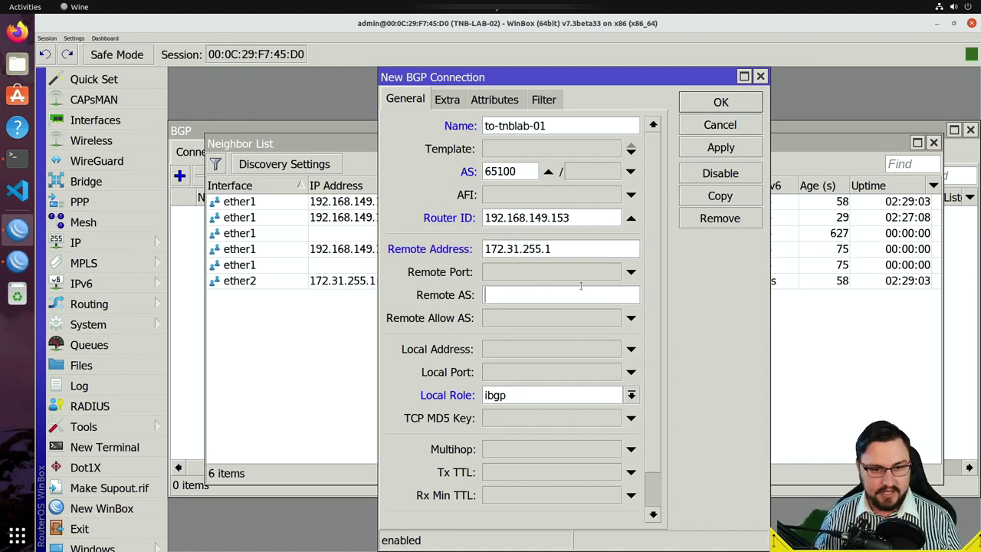
type("65")
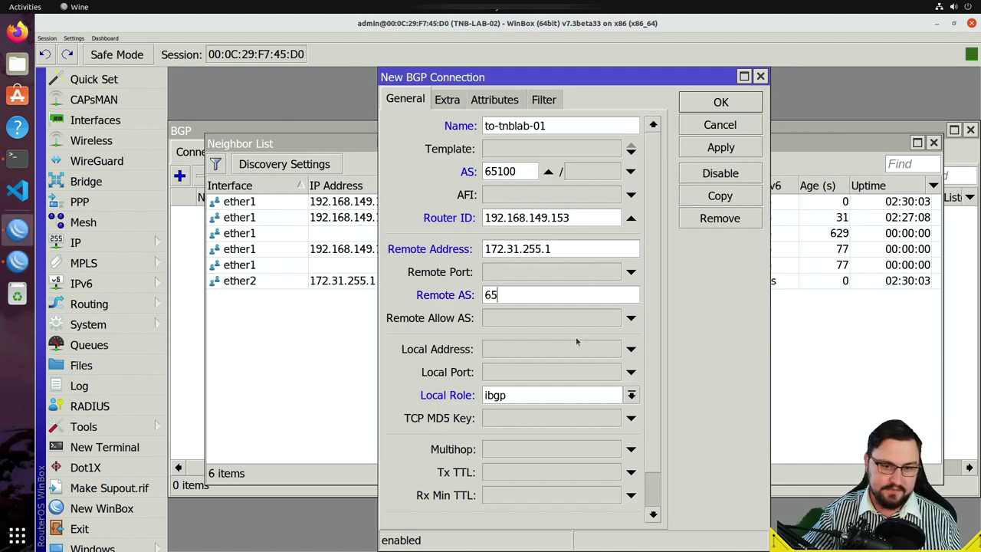
type("000")
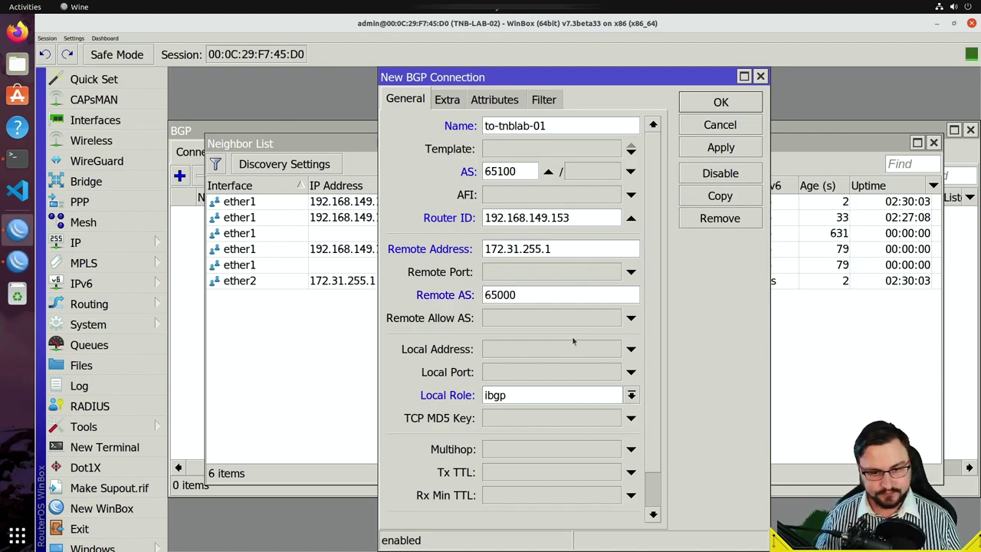
scroll(572, 336, "down", 1)
left_click(631, 371)
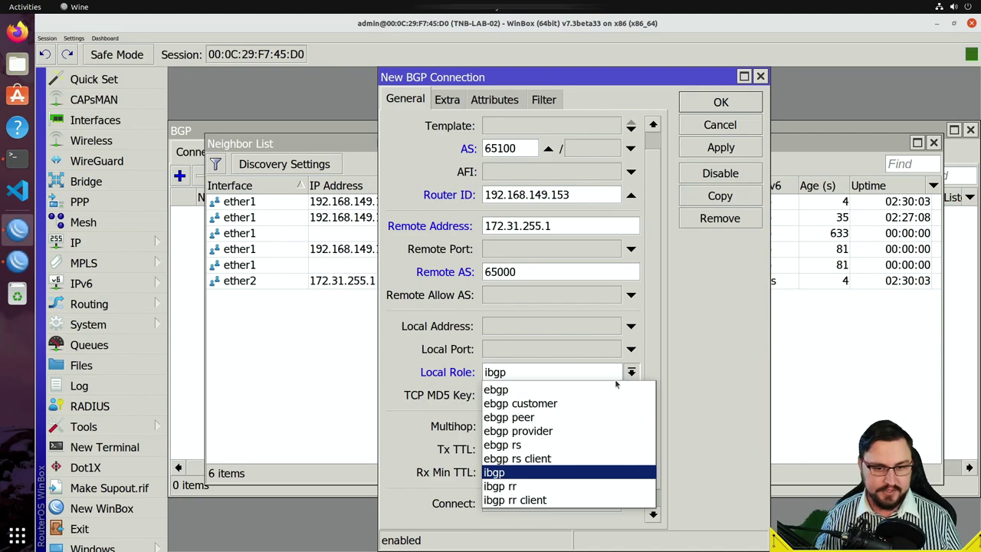
left_click(608, 389)
- Enable both Connect and Listen for the to-tnblab-01 connection
scroll(567, 400, "down", 1)
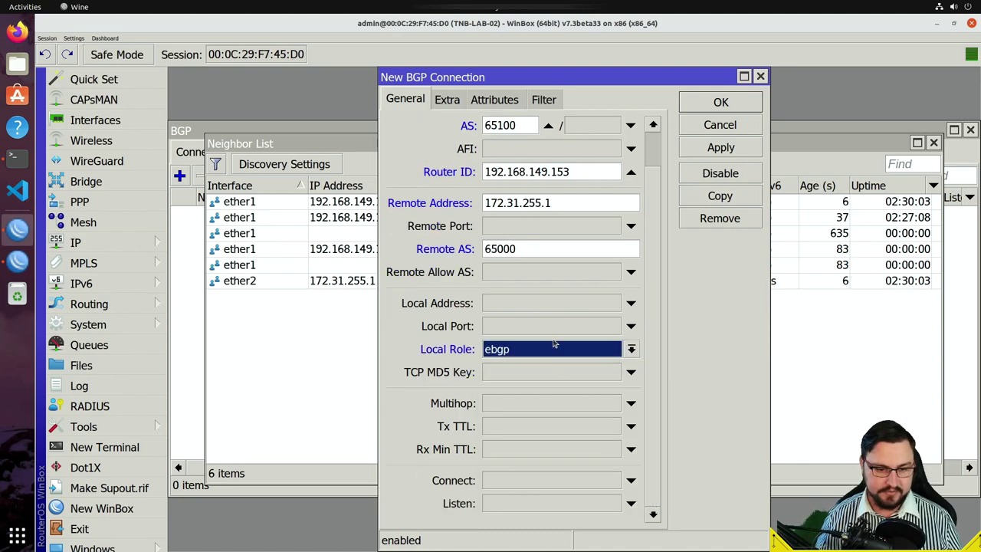
left_click(493, 480)
left_click(493, 480)
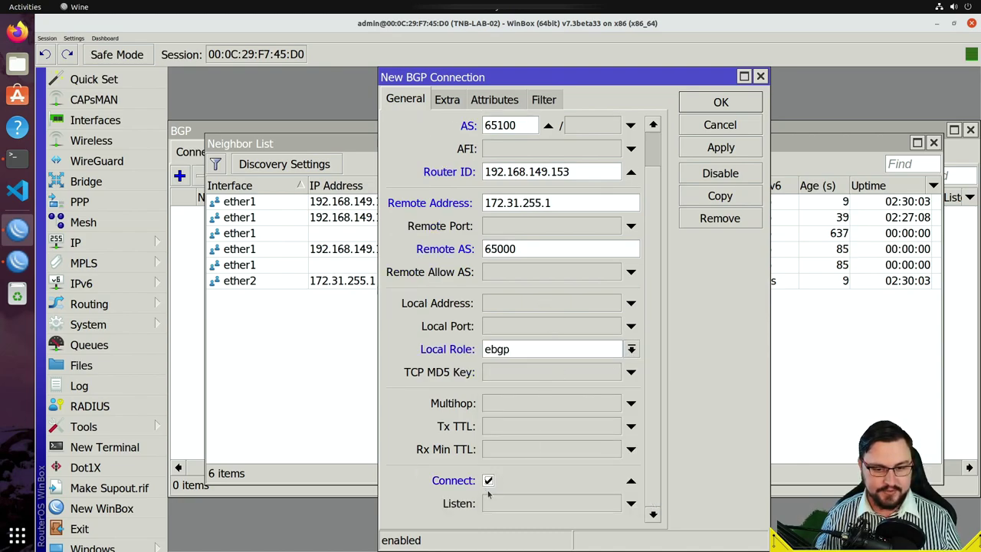
left_click(489, 502)
left_click(490, 503)
- Apply and save the to-tnblab-01 connection, and close the neighbor list
scroll(561, 441, "up", 2)
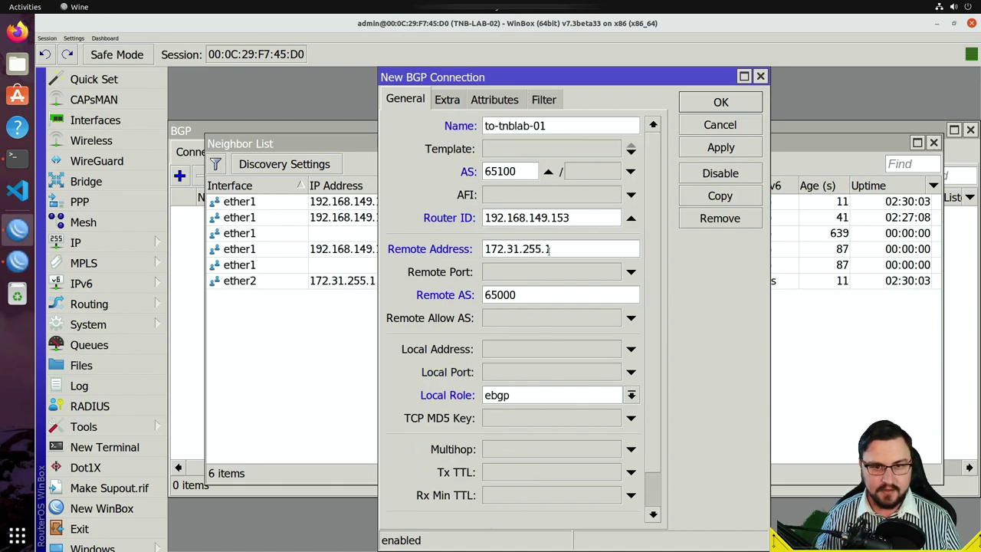
left_click(712, 149)
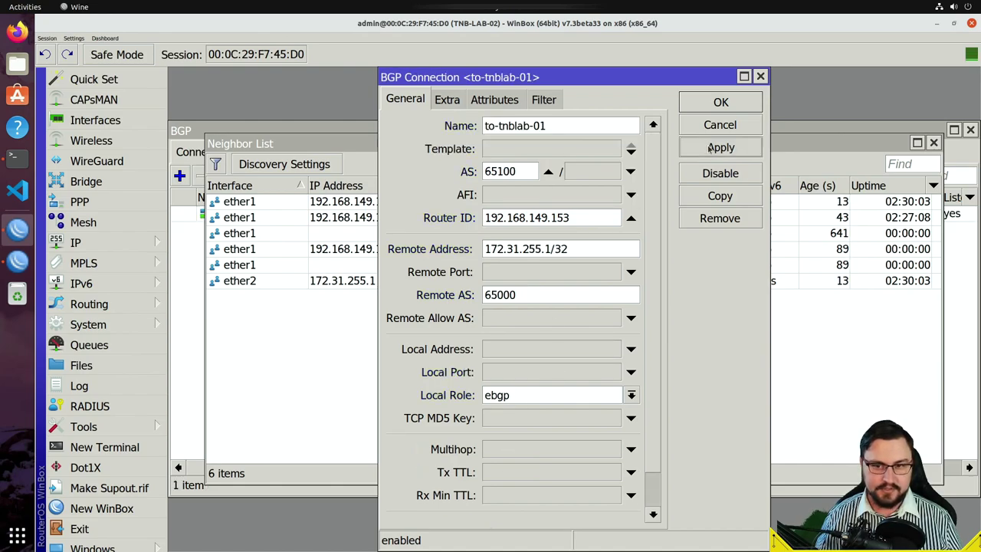
left_click(697, 104)
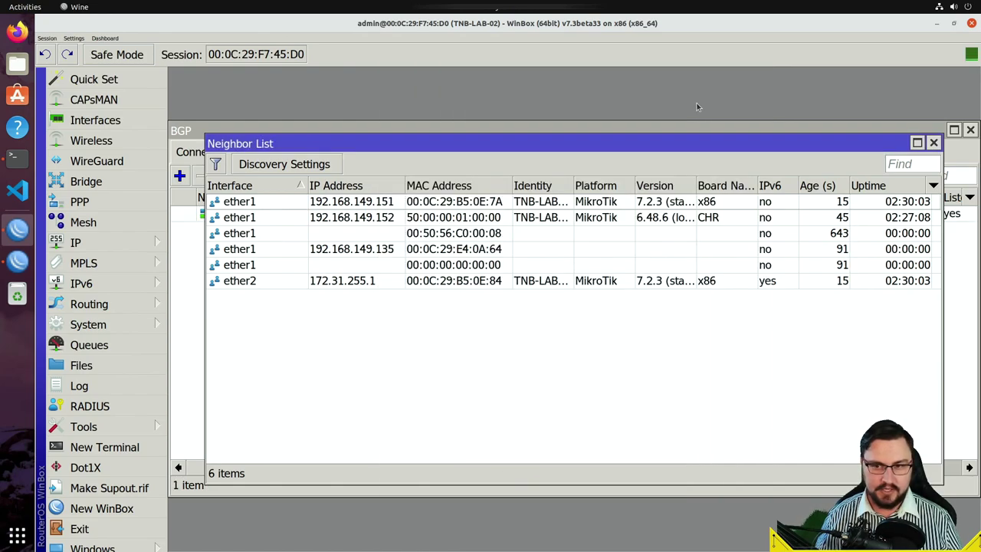
left_click(934, 143)
- Examine the BGP session with 172.31.255.1, including its state, remote and local AS, prefix count and uptime
left_click_drag(521, 467, 410, 373)
left_click(326, 154)
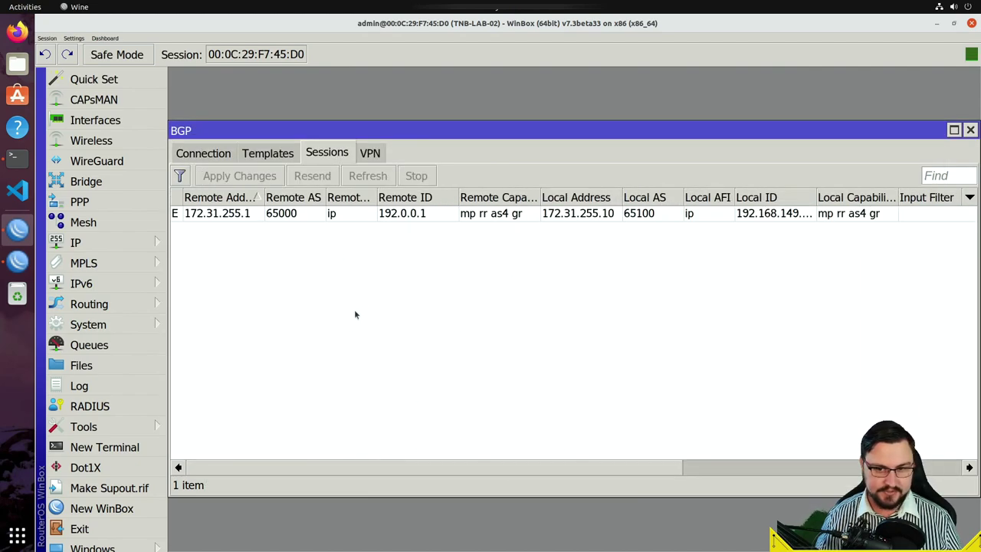
left_click_drag(324, 469, 239, 253)
left_click(240, 216)
left_click_drag(338, 469, 624, 440)
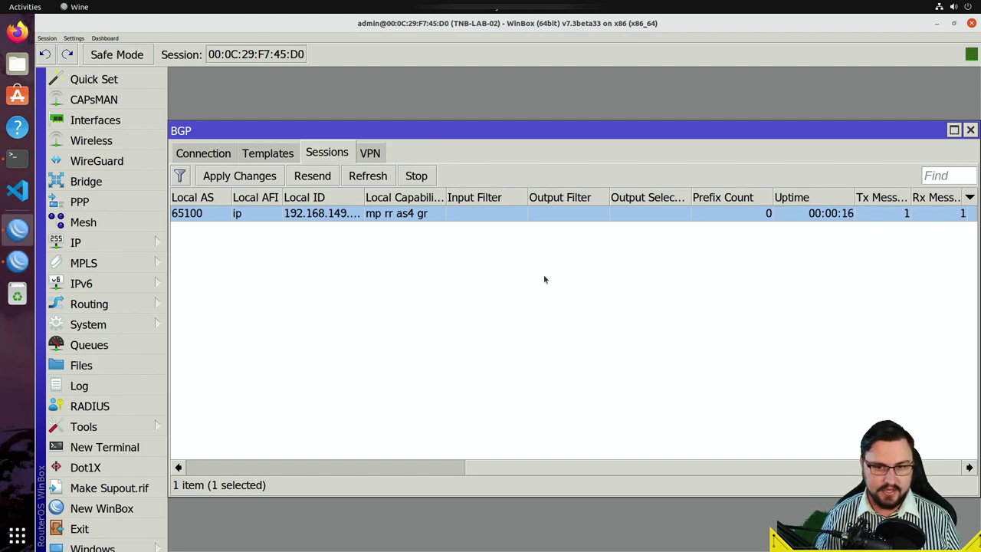
left_click_drag(561, 473, 321, 422)
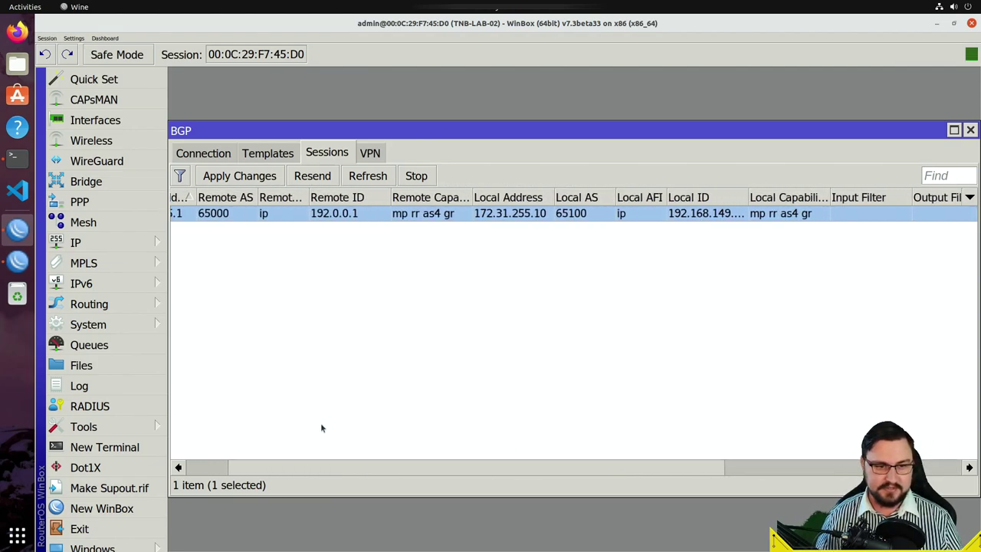
left_click_drag(355, 465, 228, 467)
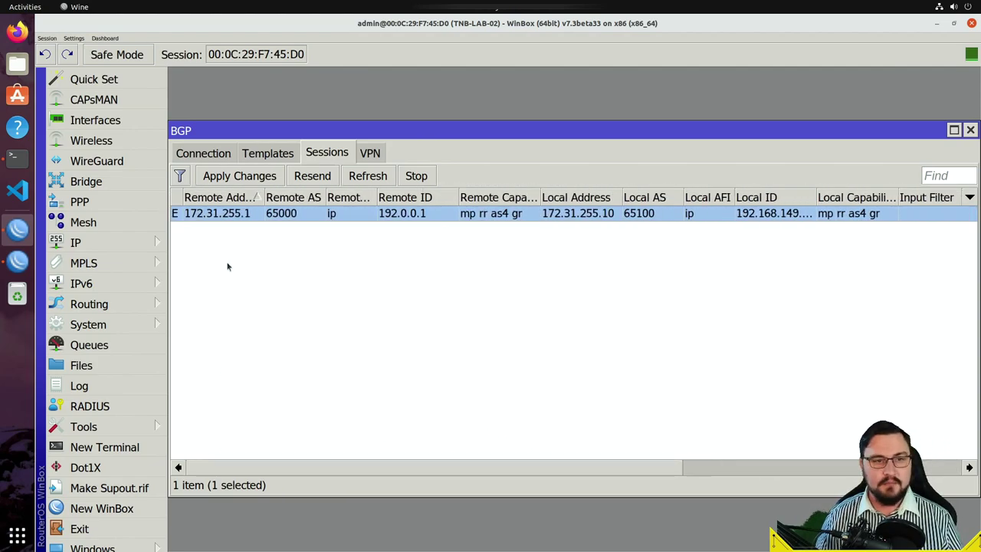
- Examine the IP route list on TNB-LAB-02 for routes learned over BGP, and close it
left_click(75, 242)
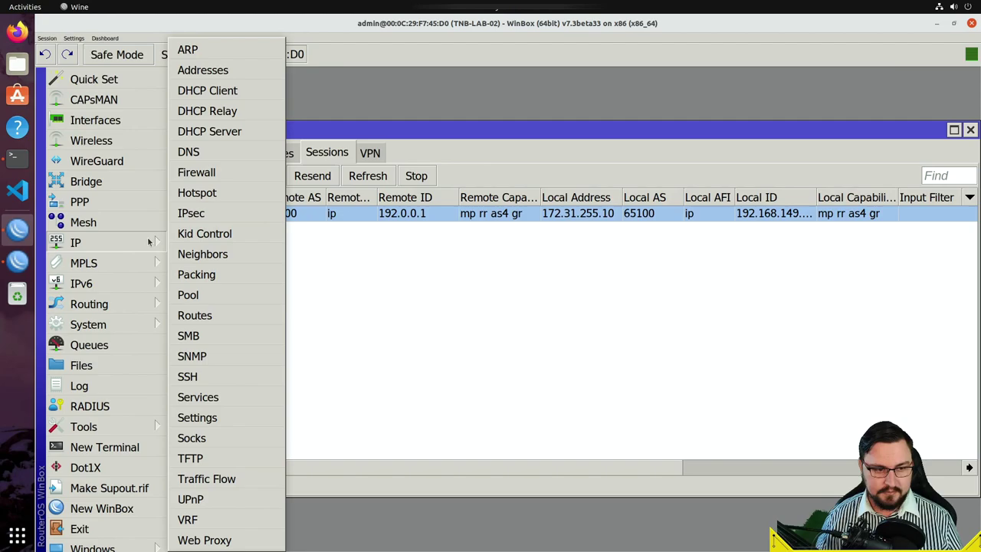
left_click(215, 320)
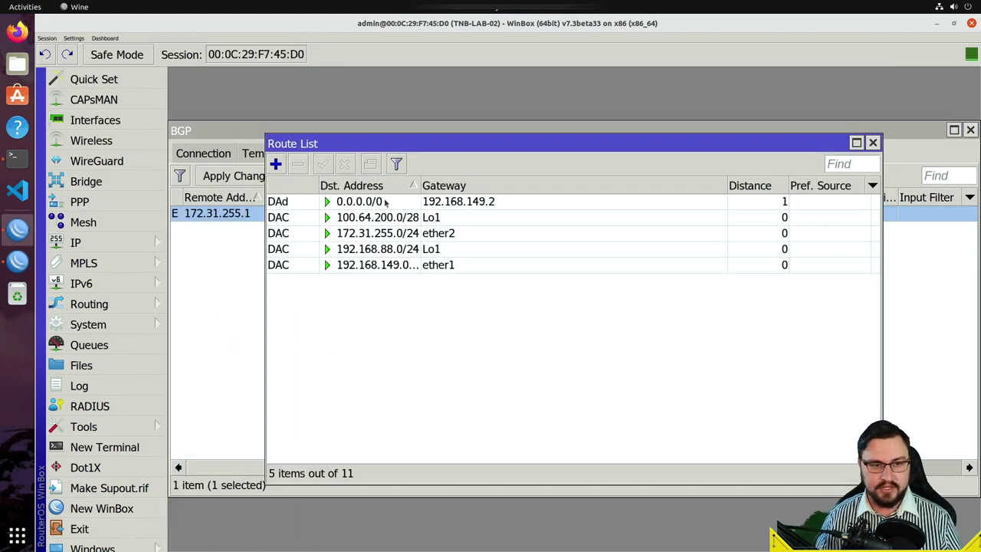
left_click(874, 144)
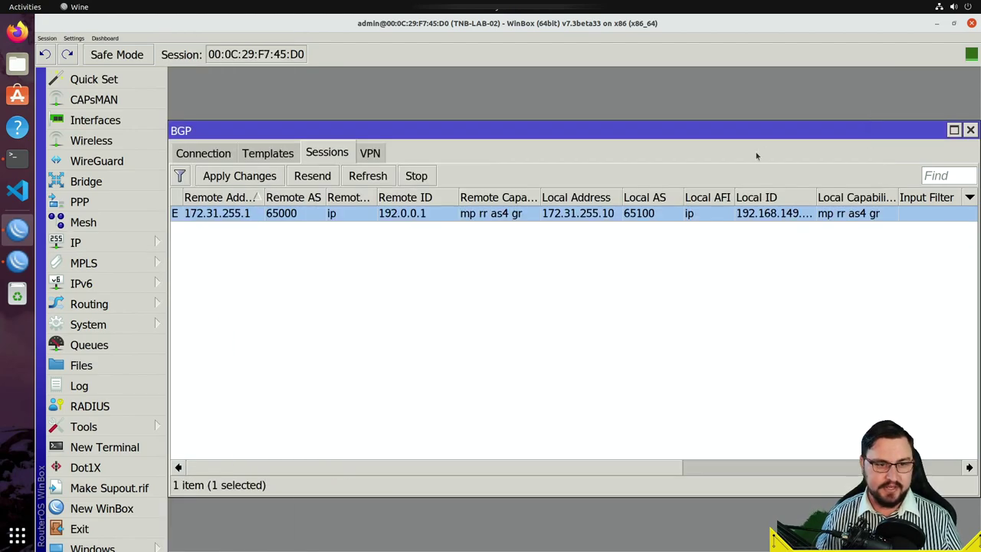
- Show the BGP connections on TNB-LAB-02 and switch to the WinBox session of TNB-LAB-01
left_click(207, 154)
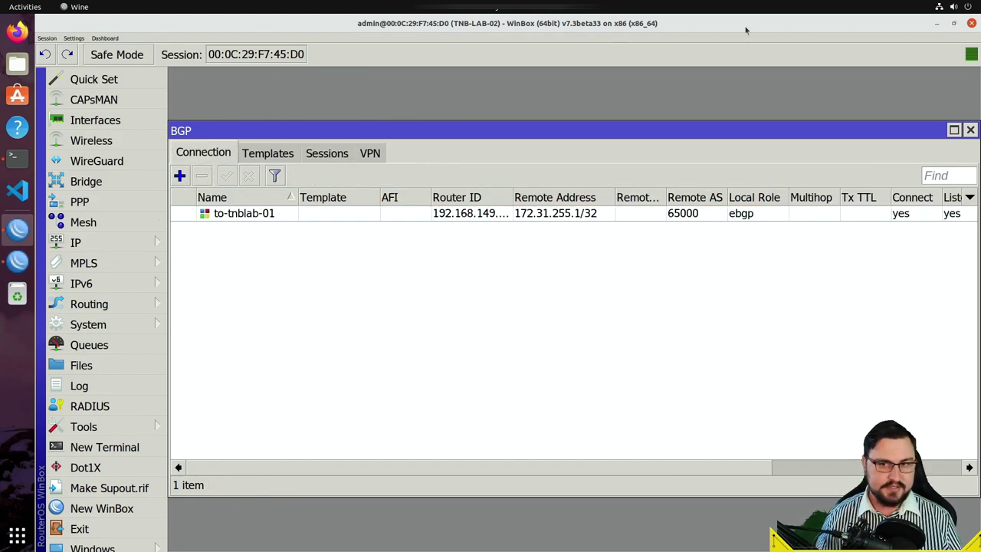
left_click(936, 23)
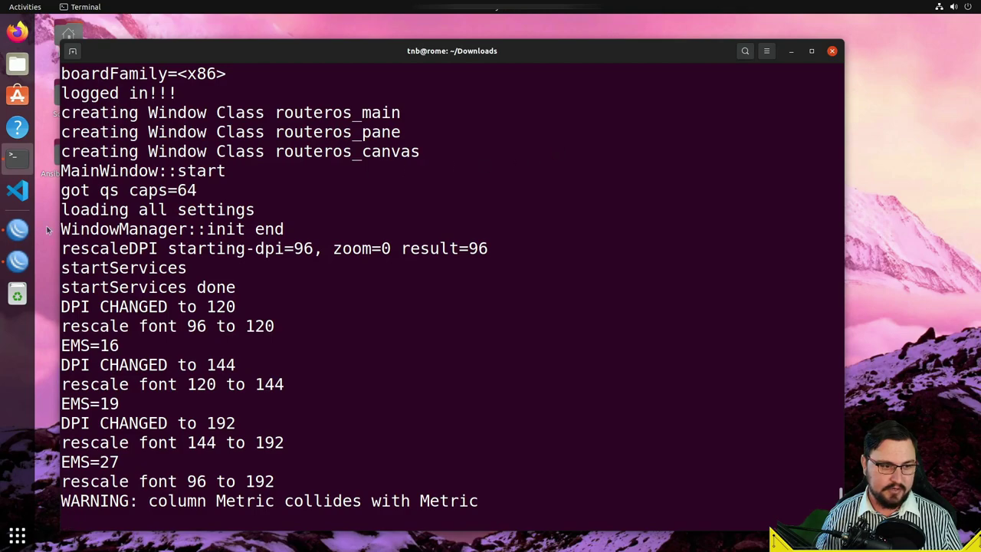
left_click(20, 236)
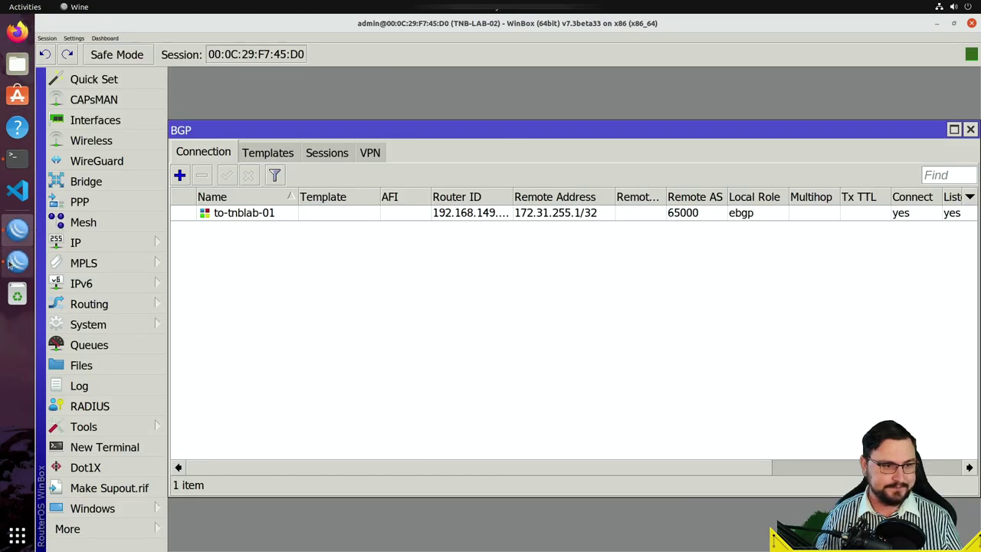
left_click(18, 261)
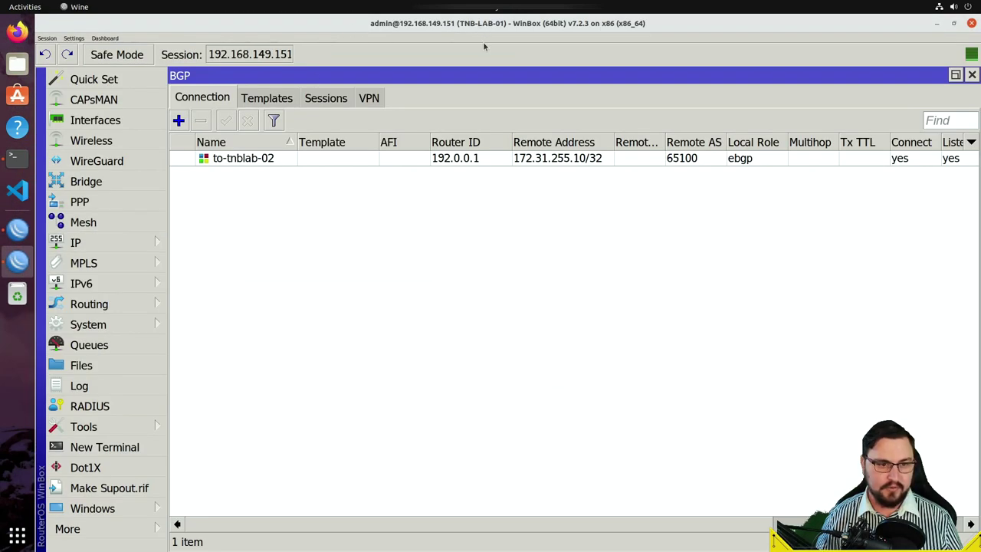
- Set the Output Network of the to-tnblab-02 BGP connection to my-bgp-out, and apply and save the connection
double_click(247, 160)
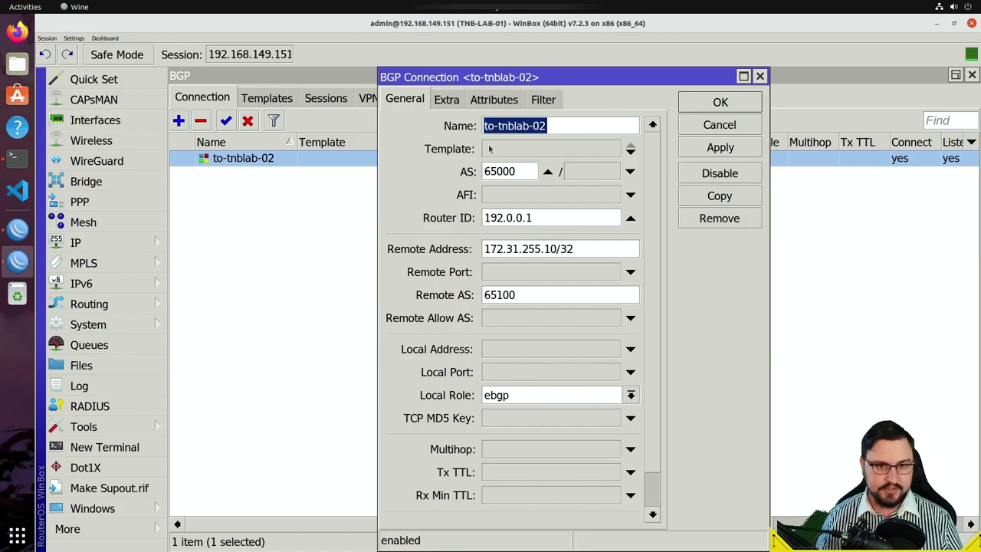
left_click(451, 101)
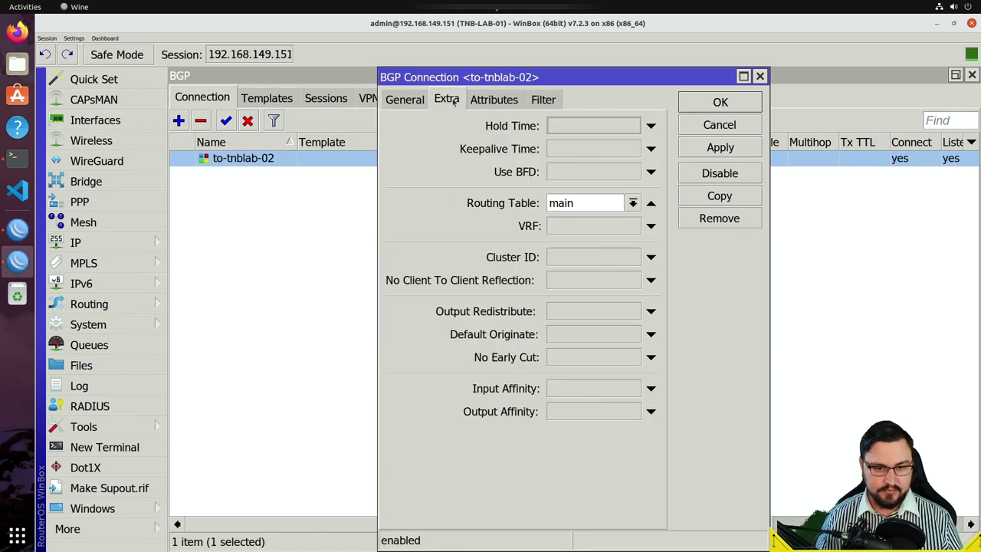
left_click(484, 106)
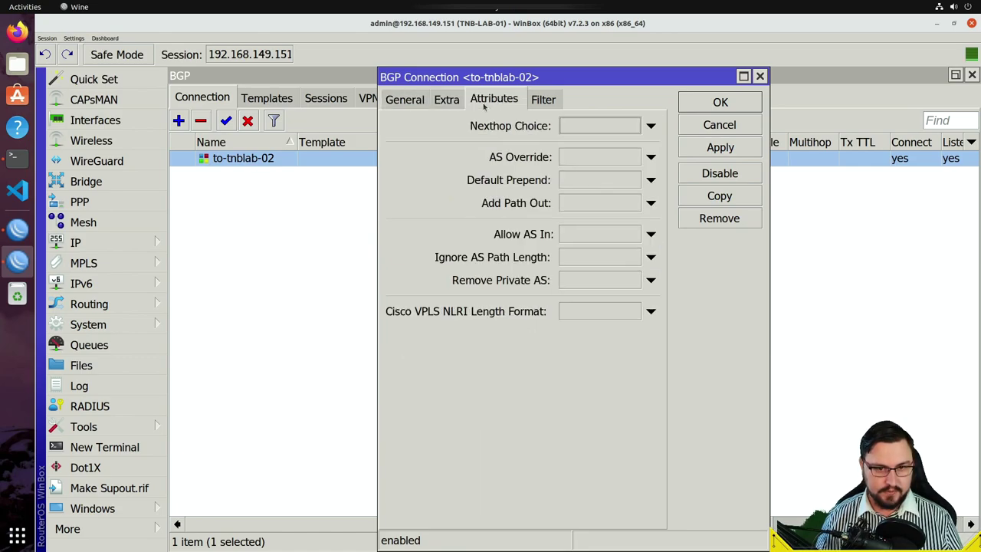
left_click(549, 101)
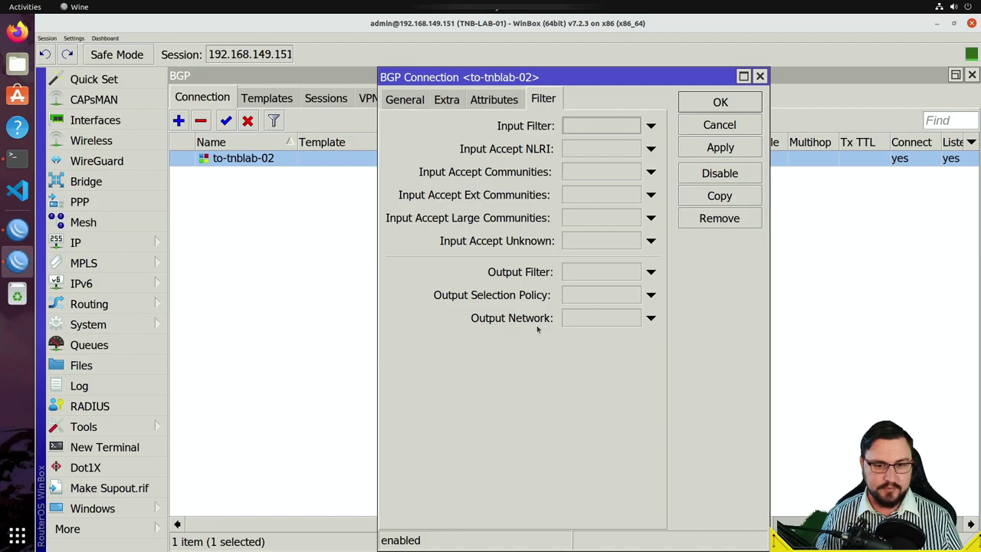
left_click(575, 323)
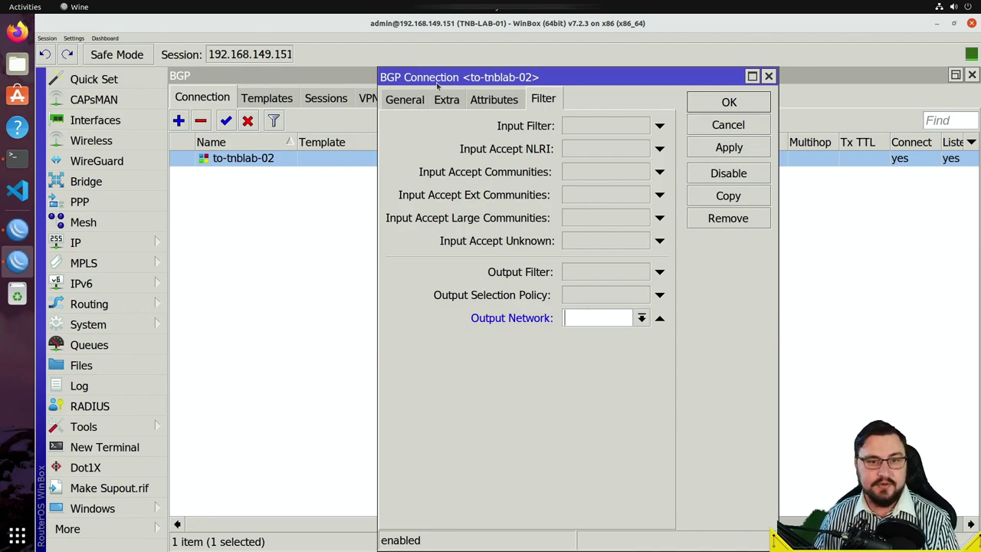
left_click_drag(437, 85, 516, 84)
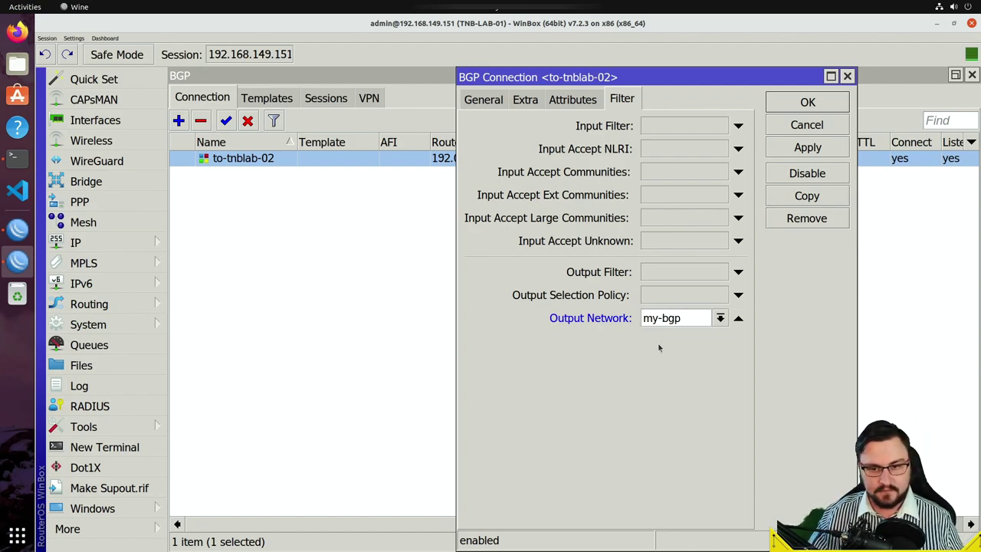
type("-out")
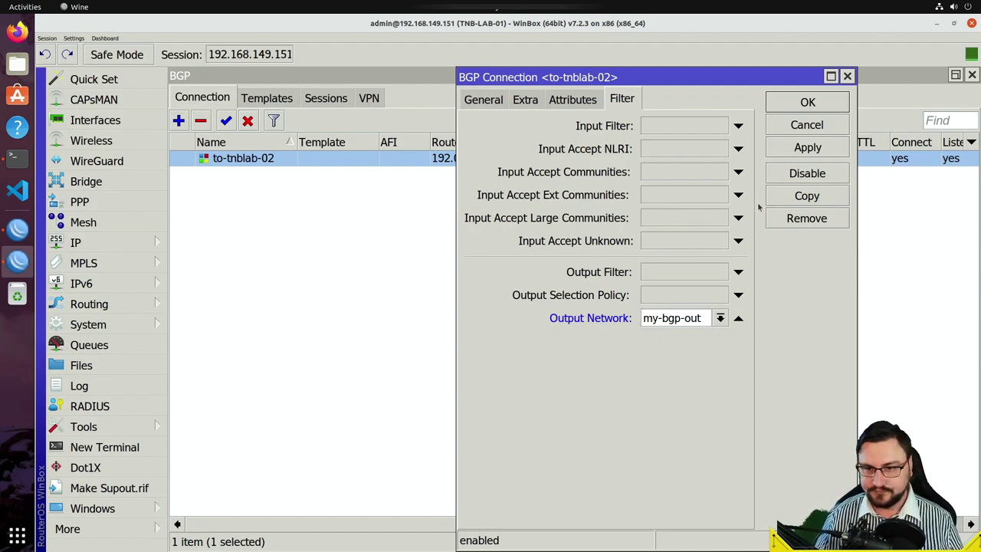
left_click(788, 155)
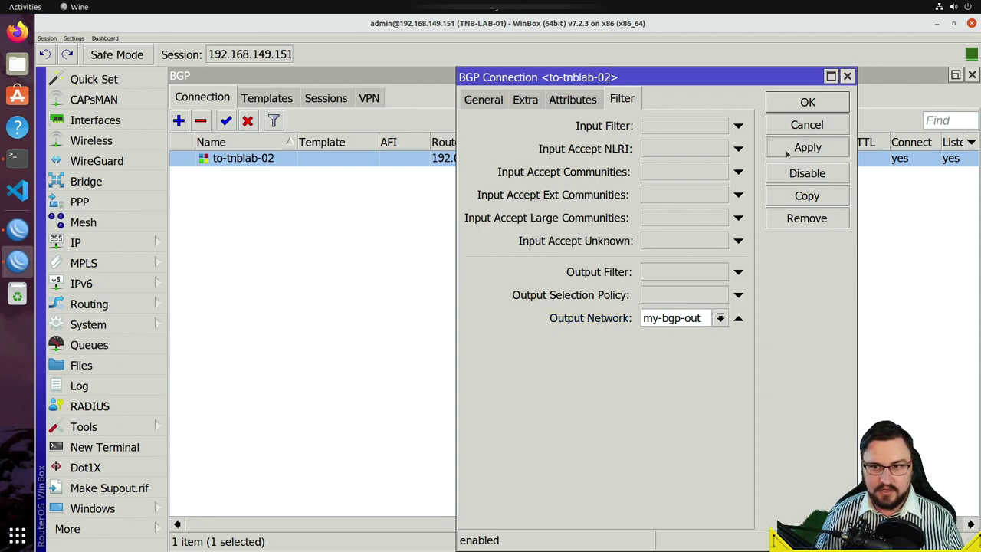
left_click(793, 111)
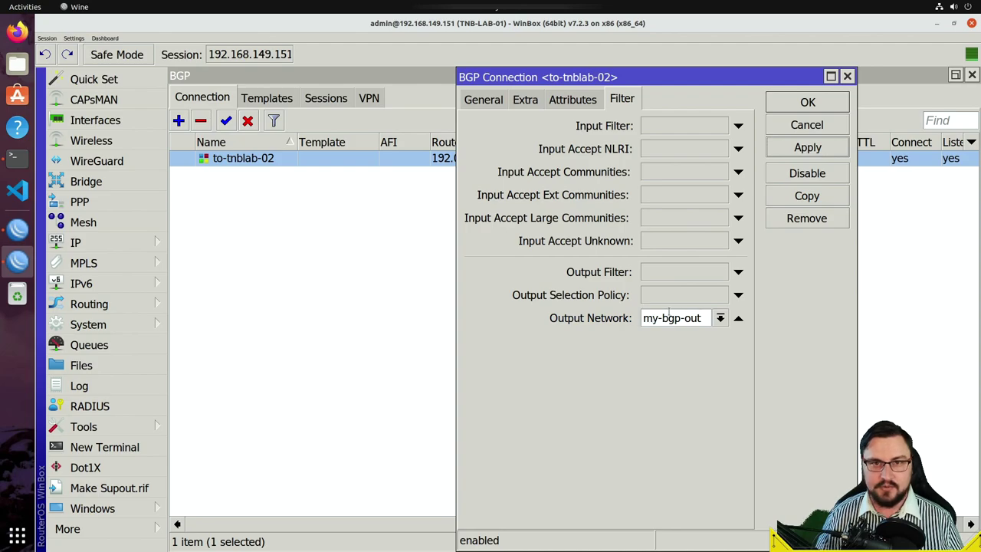
left_click(799, 111)
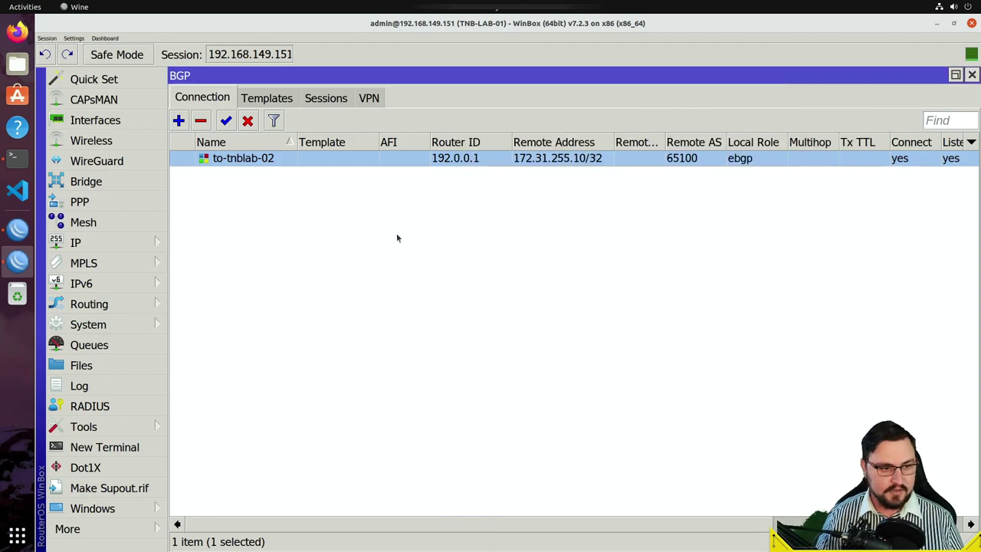
- Open the firewall address lists on TNB-LAB-01
left_click(128, 244)
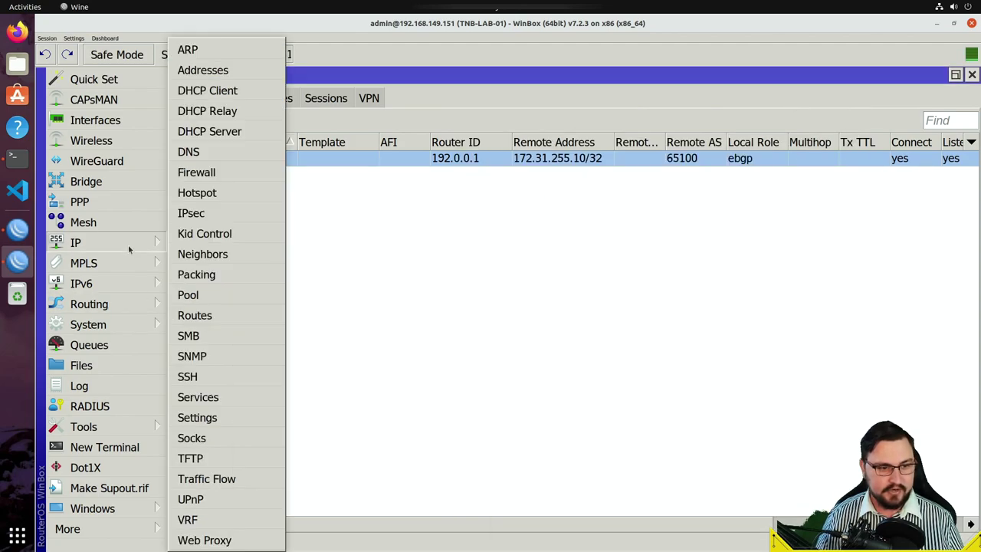
left_click(207, 175)
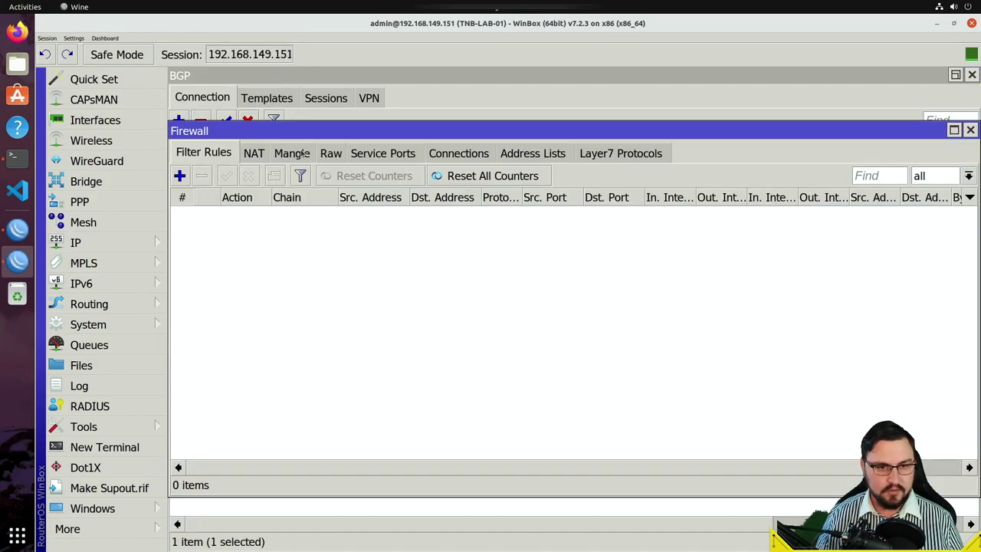
left_click(516, 152)
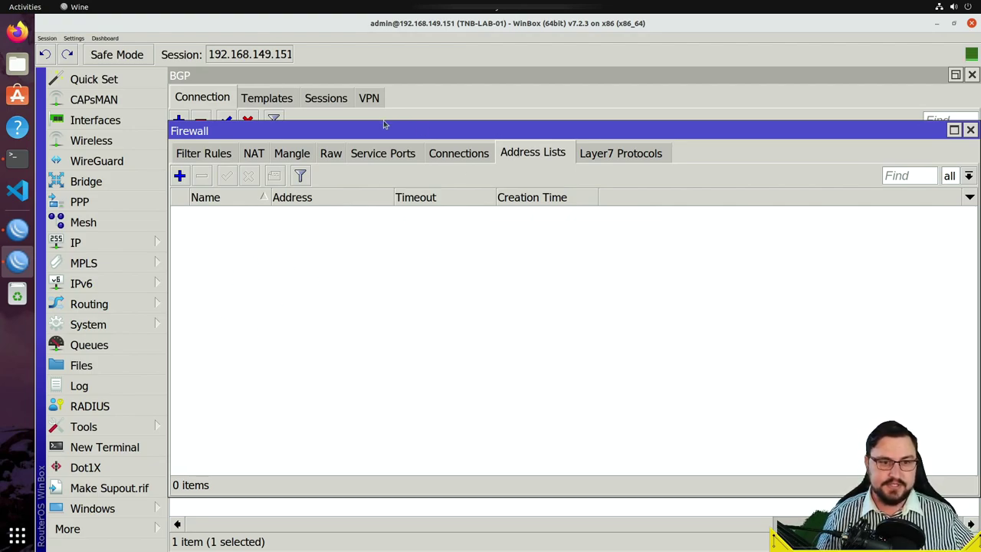
mouse_move(358, 131)
left_mouse_down()
mouse_move(657, 107)
mouse_move(601, 125)
mouse_move(484, 226)
mouse_move(464, 213)
mouse_move(428, 131)
mouse_move(374, 125)
left_mouse_up()
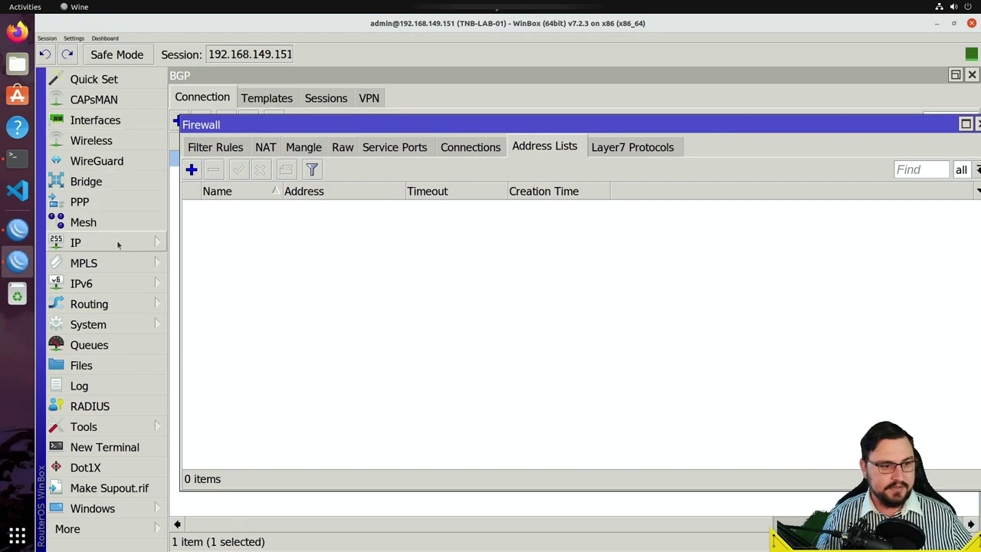
- Open the IP route list beside the address lists, with its destination column wide enough to show full prefixes
left_click(118, 244)
left_click(213, 317)
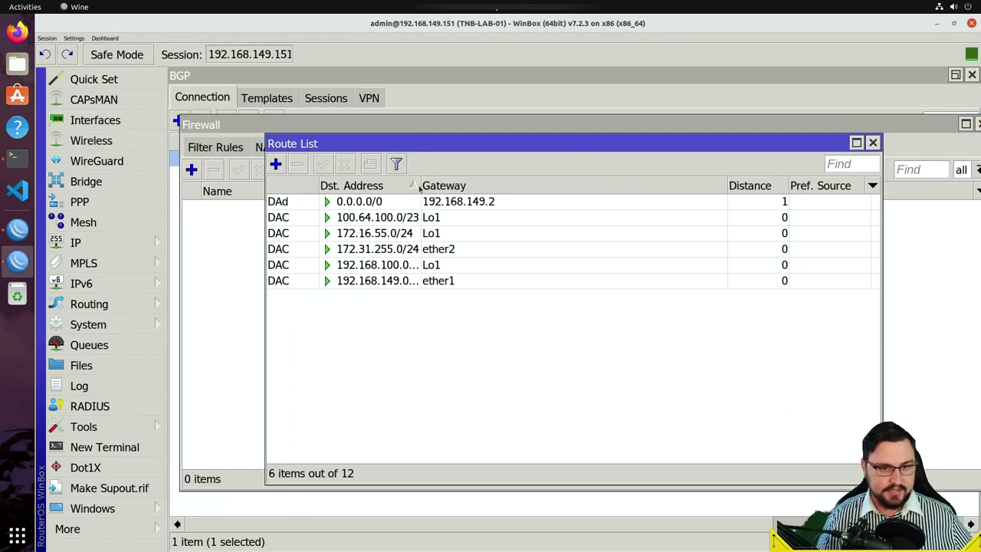
left_click_drag(419, 186, 449, 186)
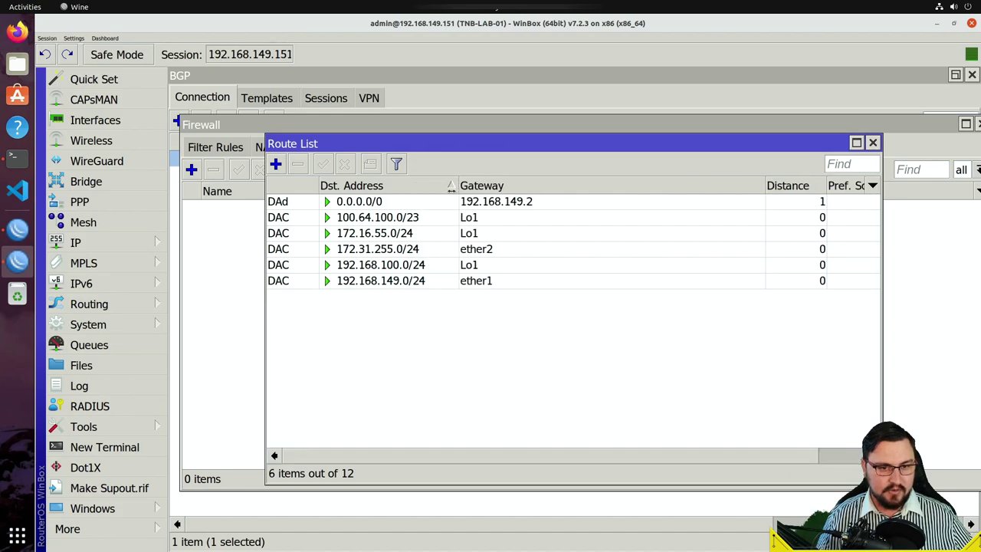
left_click_drag(407, 145, 434, 216)
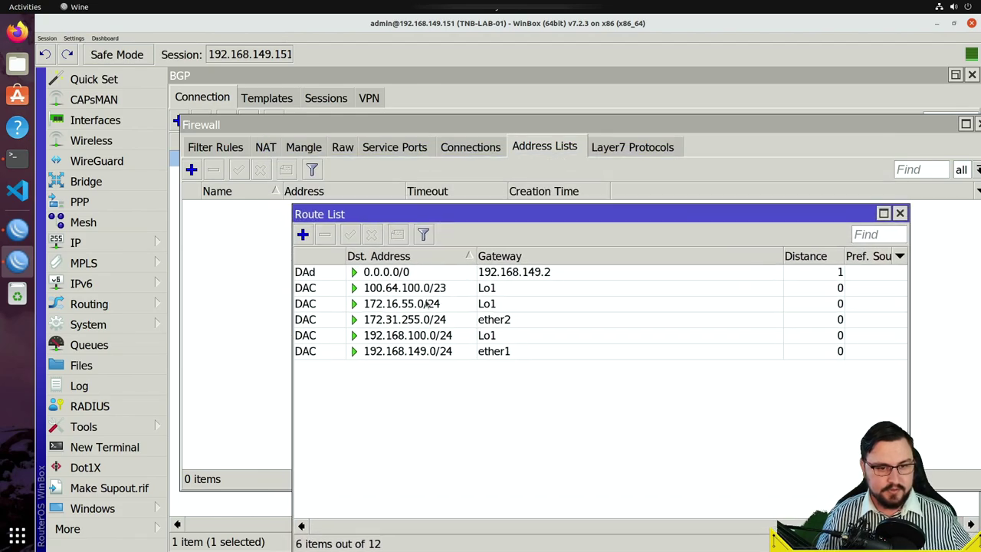
- Copy the destination address 100.64.100.0/23 from its Lo1 route and close the route details
double_click(427, 290)
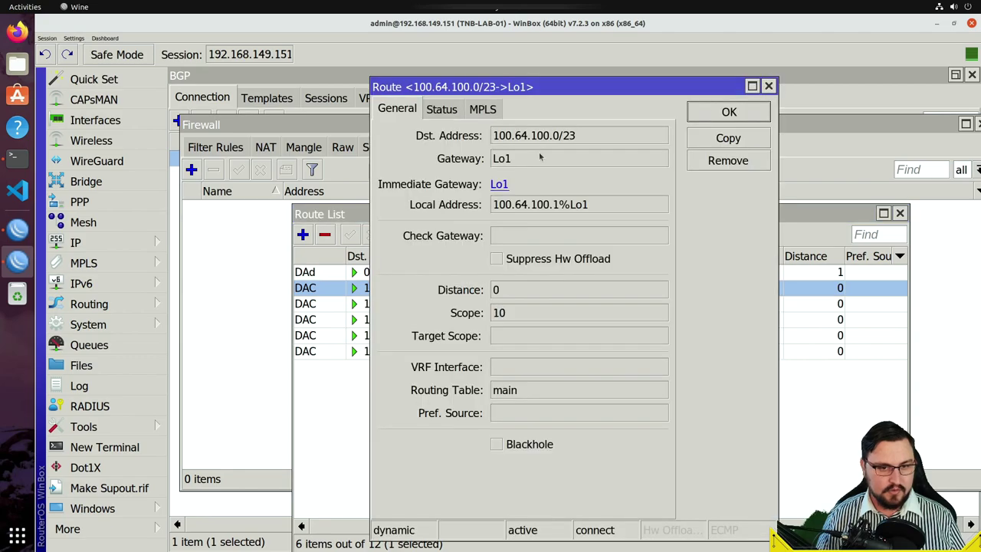
left_click_drag(604, 138, 495, 159)
key("ctrl+c")
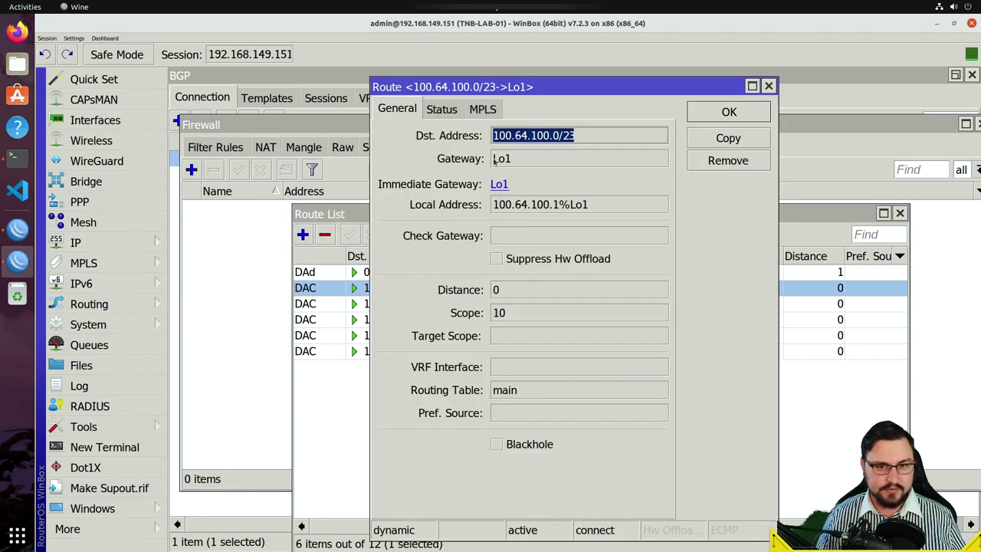
left_click(732, 111)
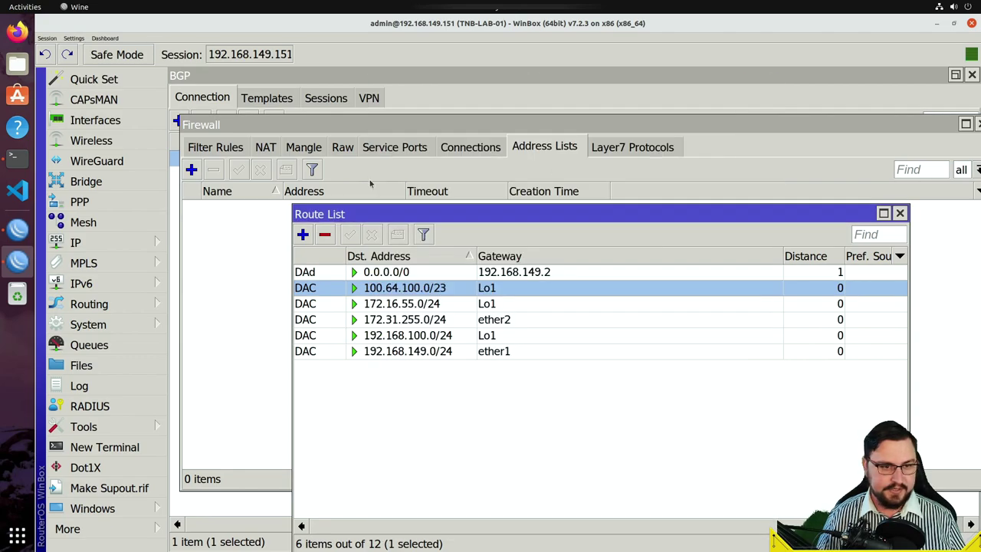
- Add a firewall address list entry named my-bgp-out with the address 100.64.100.0/23
double_click(267, 207)
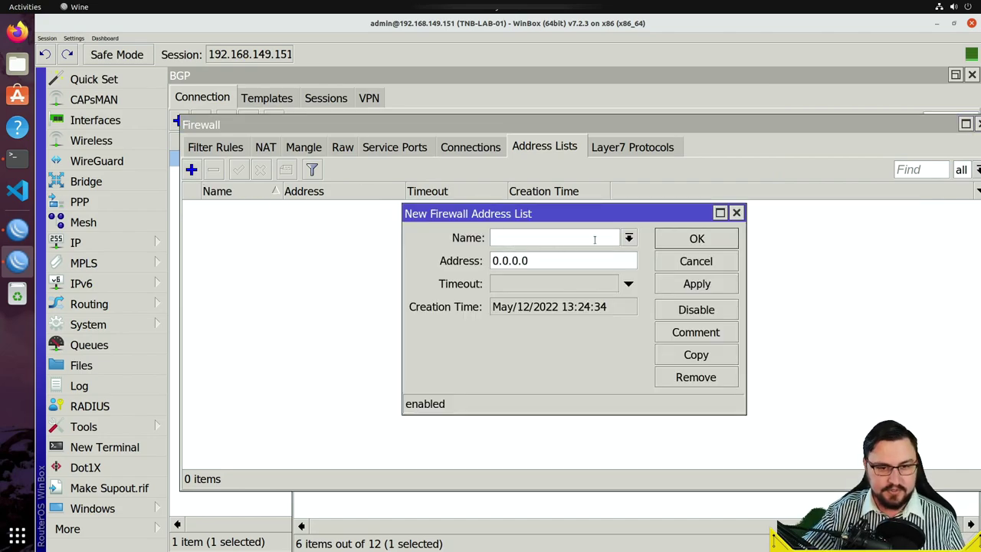
type("my-bgp-")
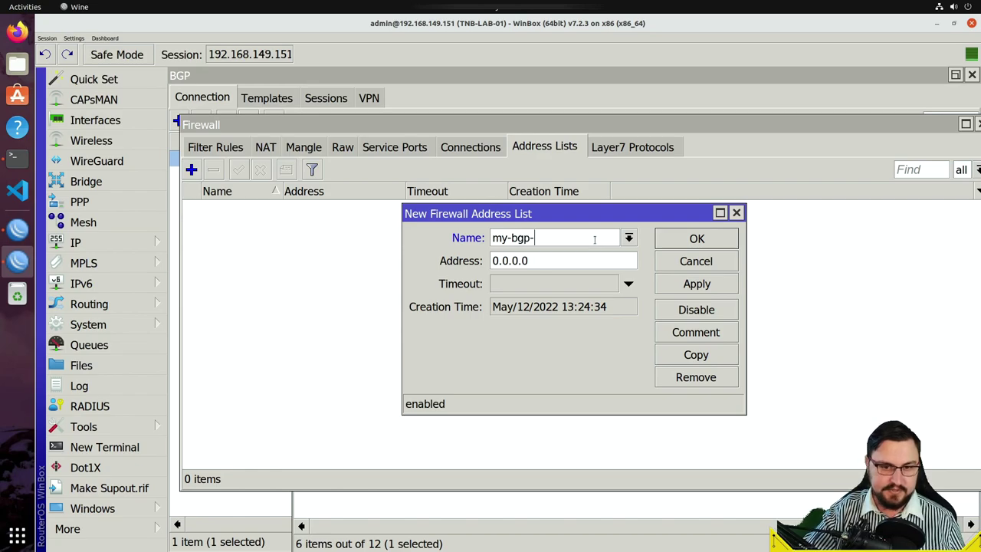
type("out")
key("Tab")
key("ctrl+v")
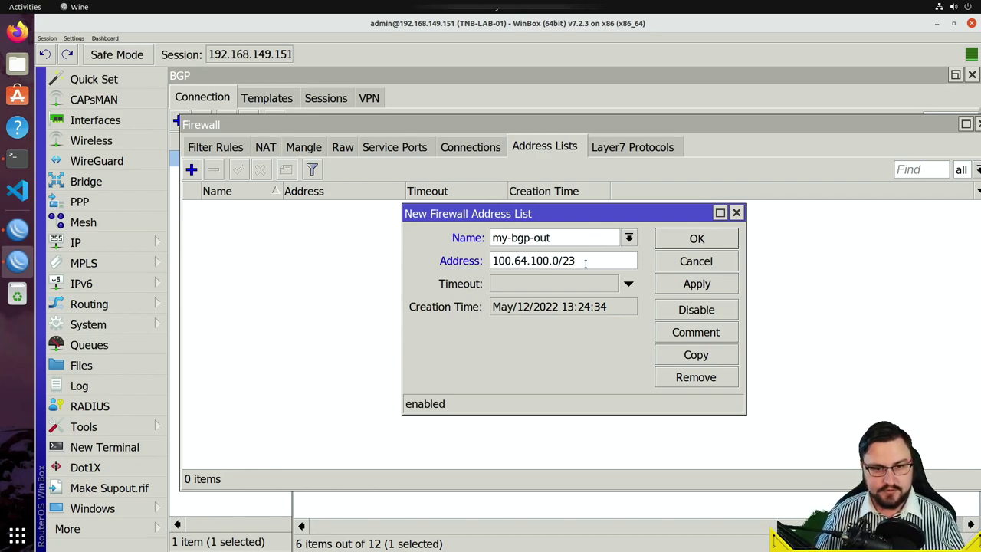
left_click(673, 287)
left_click(684, 244)
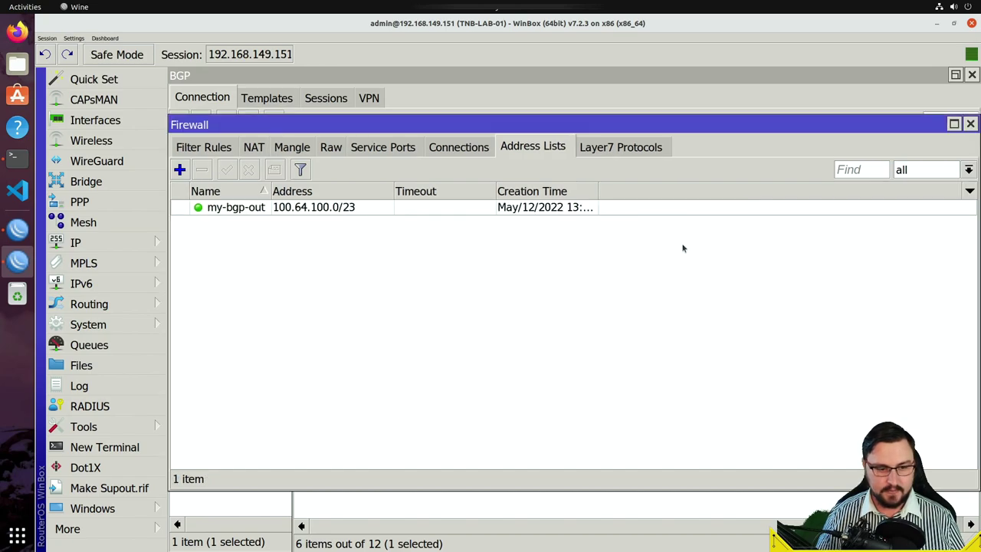
- Copy the destination address 172.16.55.0/24 from its Lo1 route and select the my-bgp-out entry in the firewall address lists
left_click(428, 493)
left_click(395, 304)
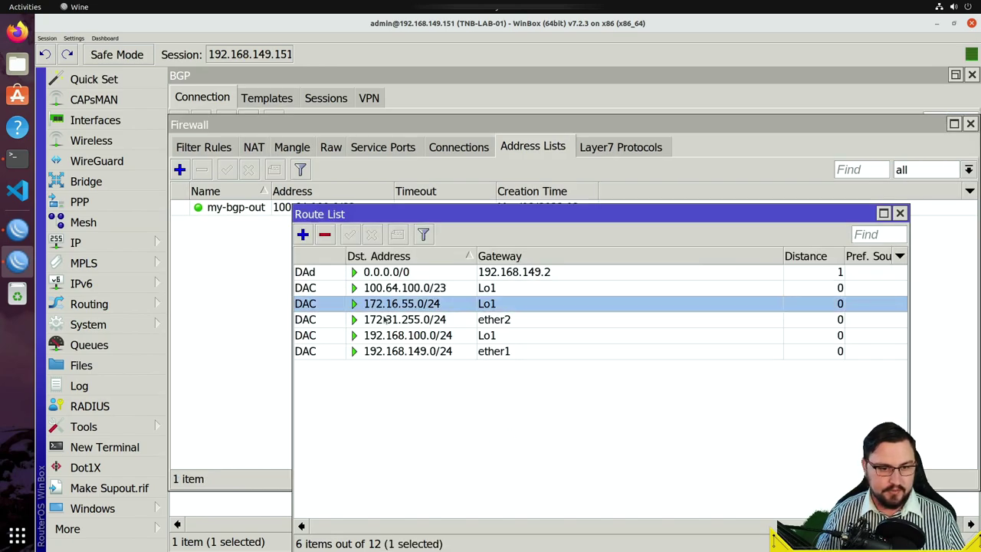
double_click(387, 307)
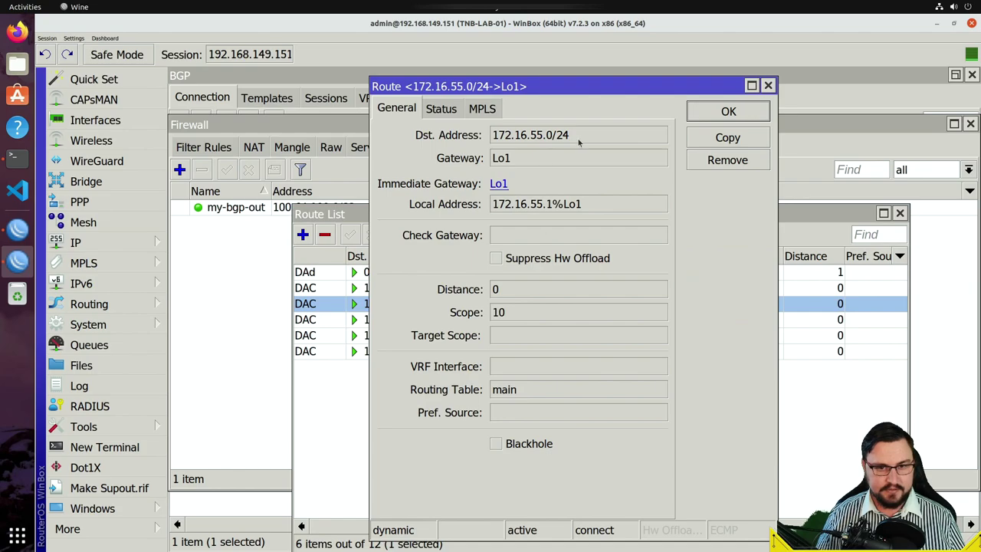
left_click_drag(579, 136, 481, 137)
key("ctrl+c")
left_click(567, 136)
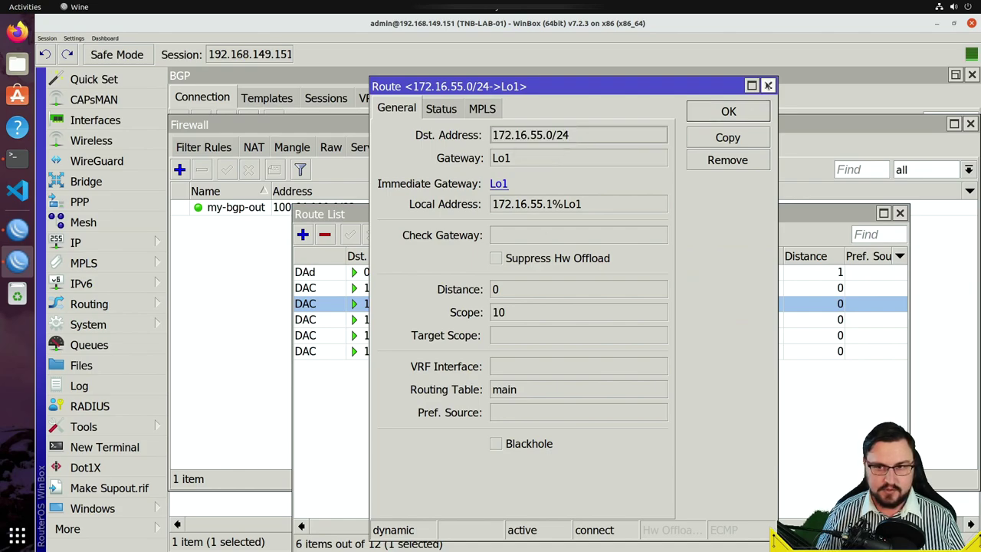
left_click(768, 85)
left_click(253, 278)
left_click(254, 212)
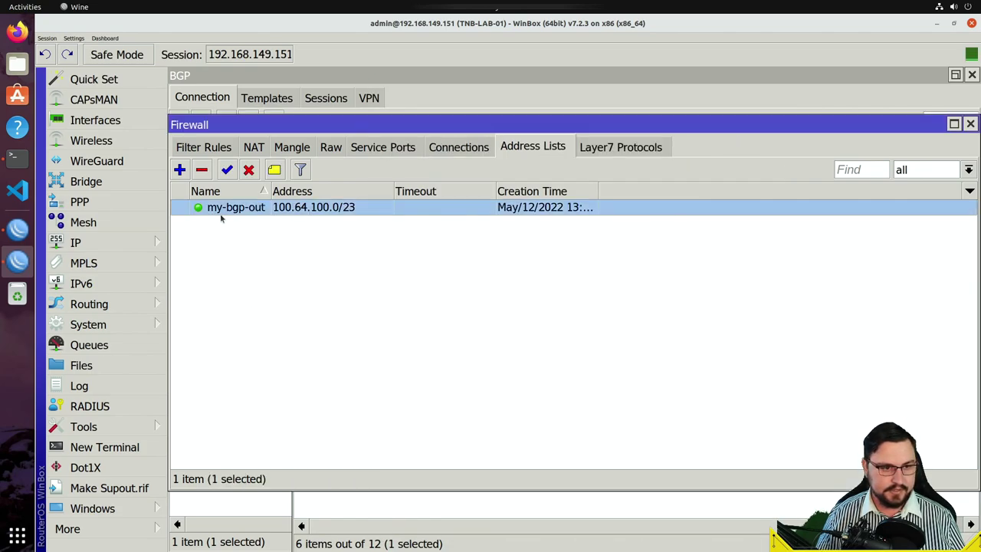
- Add a my-bgp-out firewall address list entry with the address 172.16.55.0/24
left_click(179, 170)
left_click(629, 237)
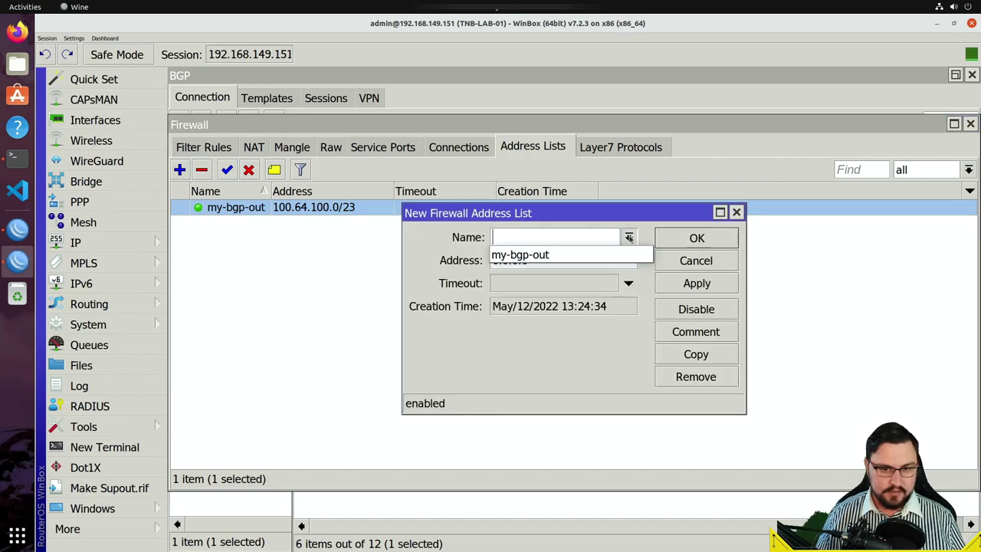
left_click(569, 259)
left_click(570, 259)
key("ctrl+v")
left_click(665, 284)
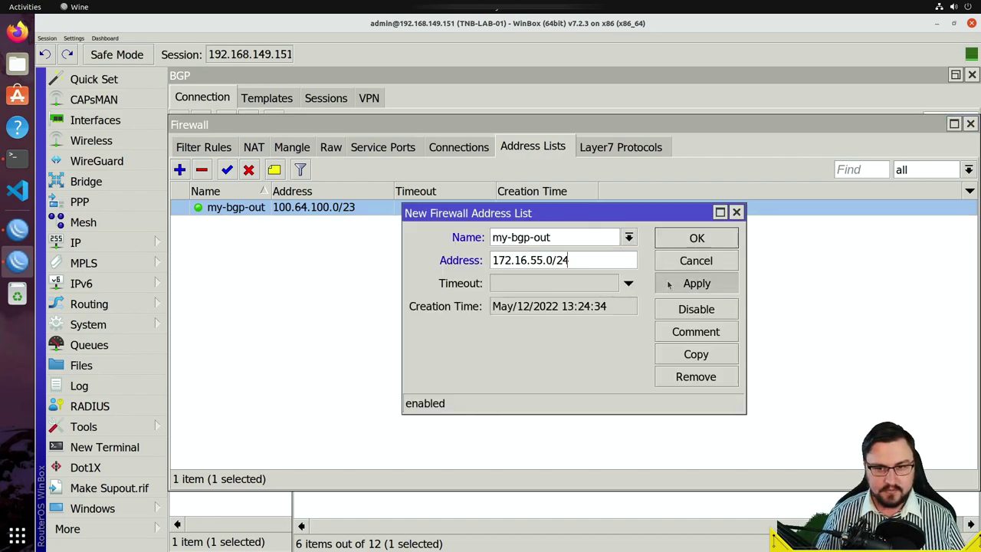
left_click(669, 244)
- Copy the destination address 192.168.100.0/24 from its Lo1 route and close the route details and route list
left_click(433, 494)
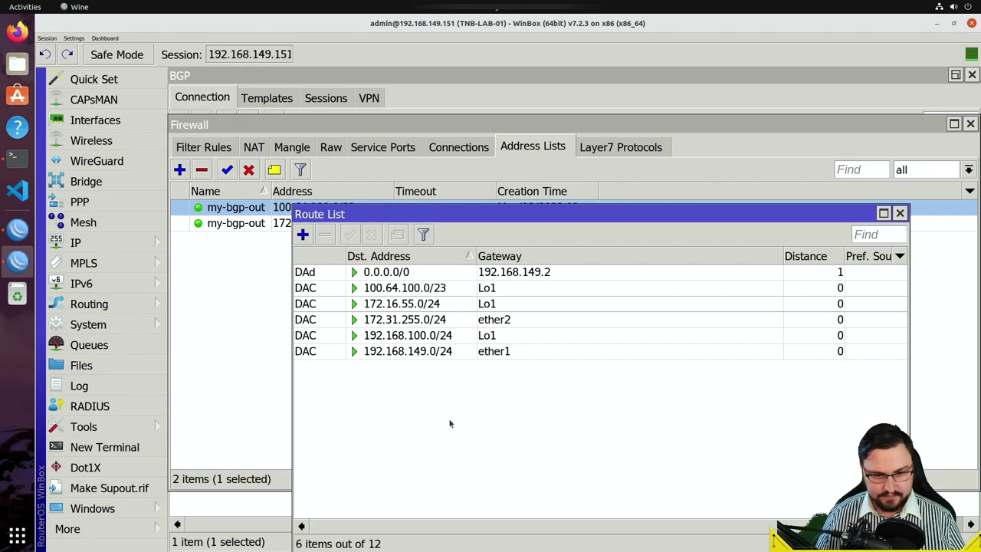
double_click(390, 336)
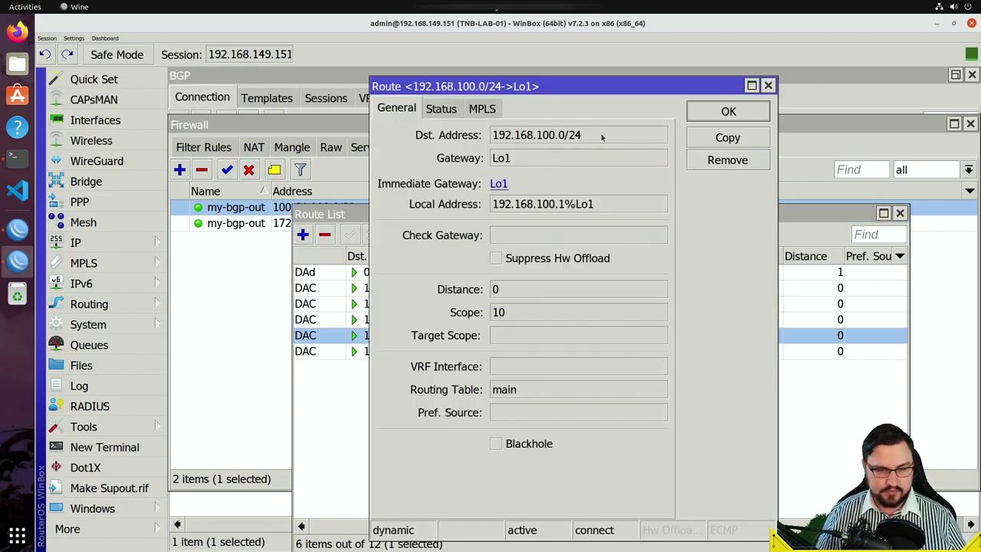
left_click_drag(603, 137, 473, 140)
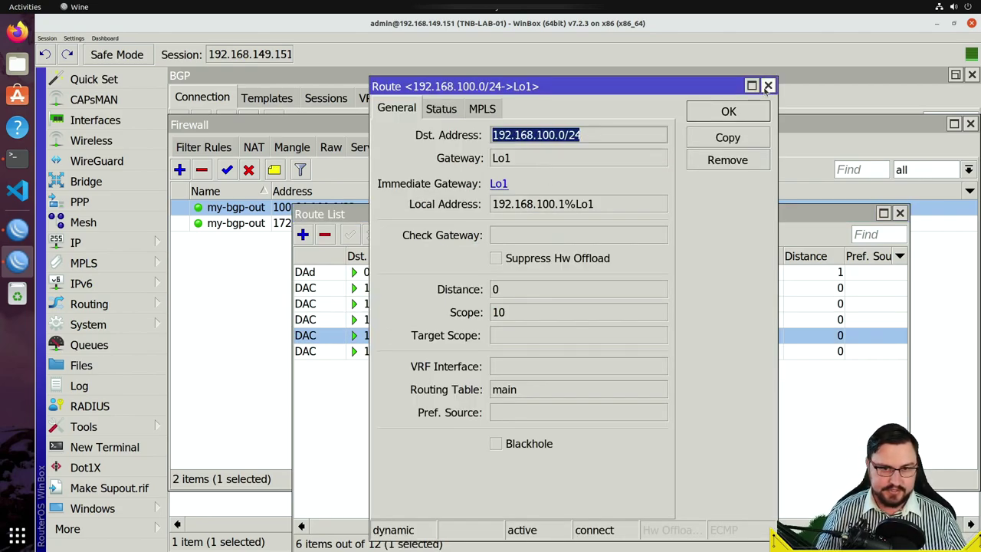
left_click(768, 86)
left_click(900, 213)
double_click(325, 224)
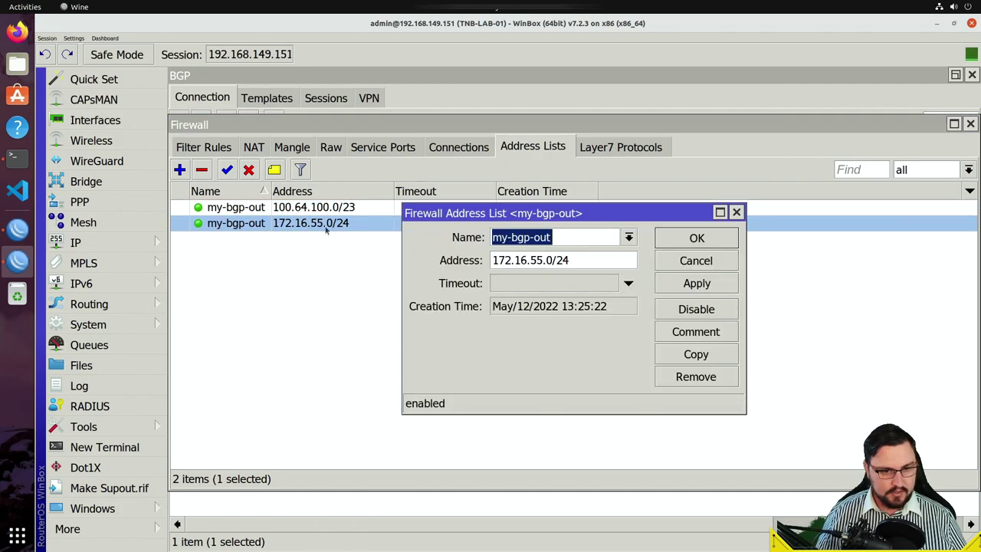
left_click(696, 261)
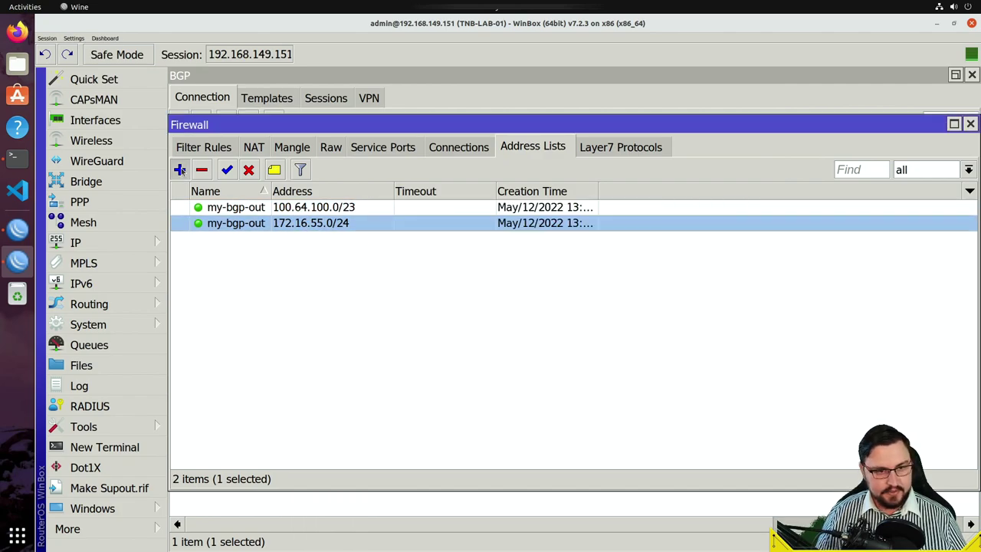
- Add a my-bgp-out firewall address list entry with the address 192.168.100.0/24
left_click(179, 170)
left_click(628, 236)
left_click(629, 236)
left_click(628, 237)
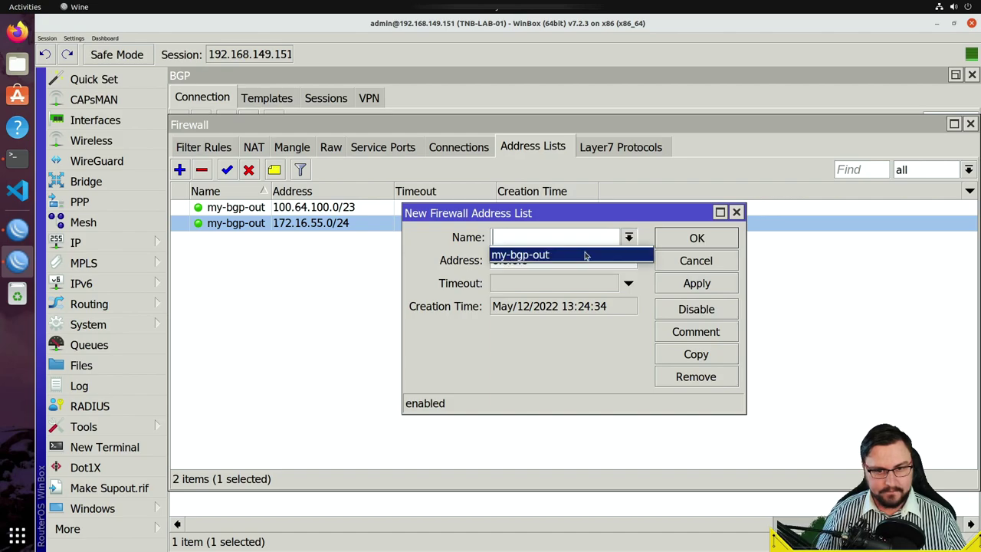
left_click(519, 254)
key("Tab")
type("192.168.100.0/24")
left_click(681, 285)
left_click(682, 261)
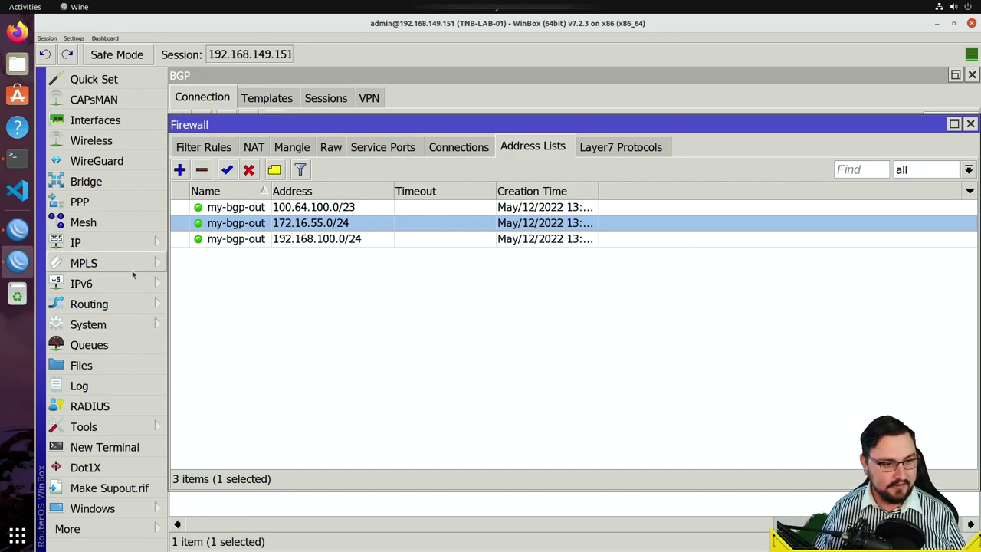
- Bring the BGP connection list back to the front on TNB-LAB-01
left_click(89, 304)
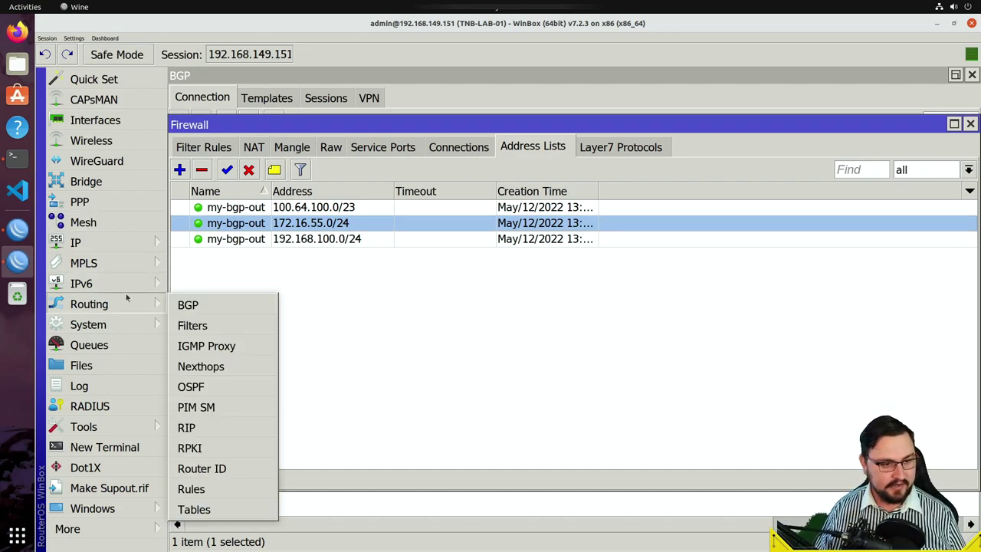
left_click(216, 309)
left_click_drag(502, 524, 208, 150)
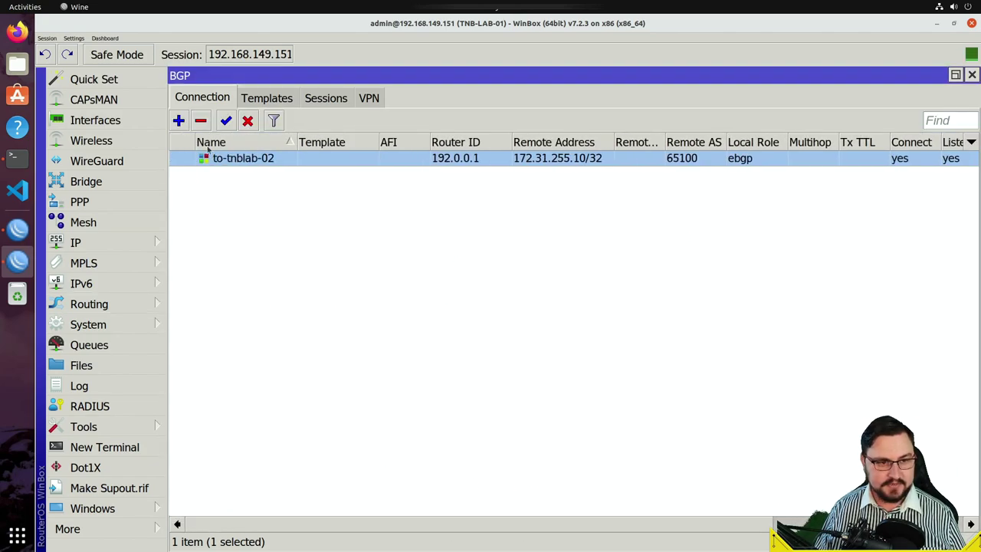
- Switch to the TNB-LAB-02 WinBox session and examine its IP route list, selecting the three BGP routes via gateway 172.31.255.1
left_click(29, 238)
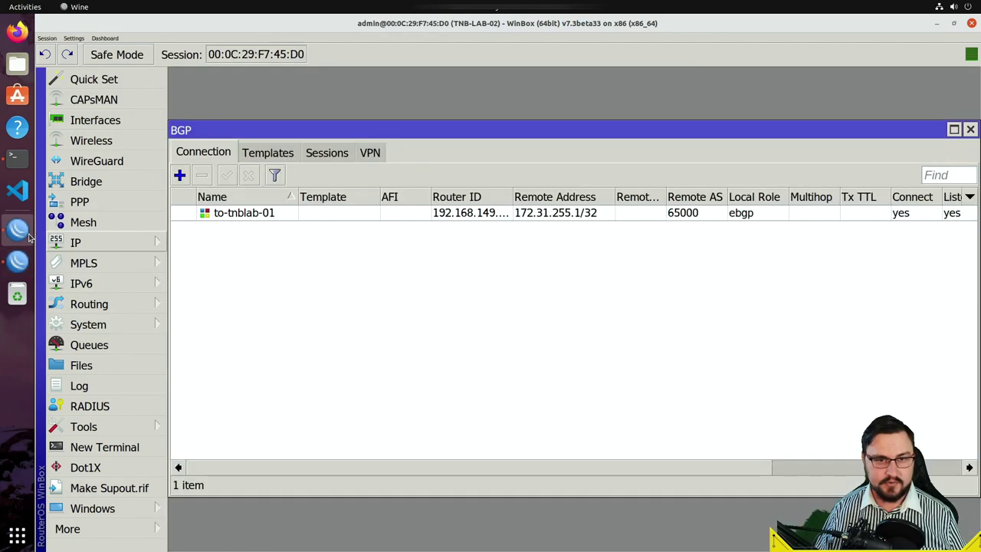
left_click(112, 235)
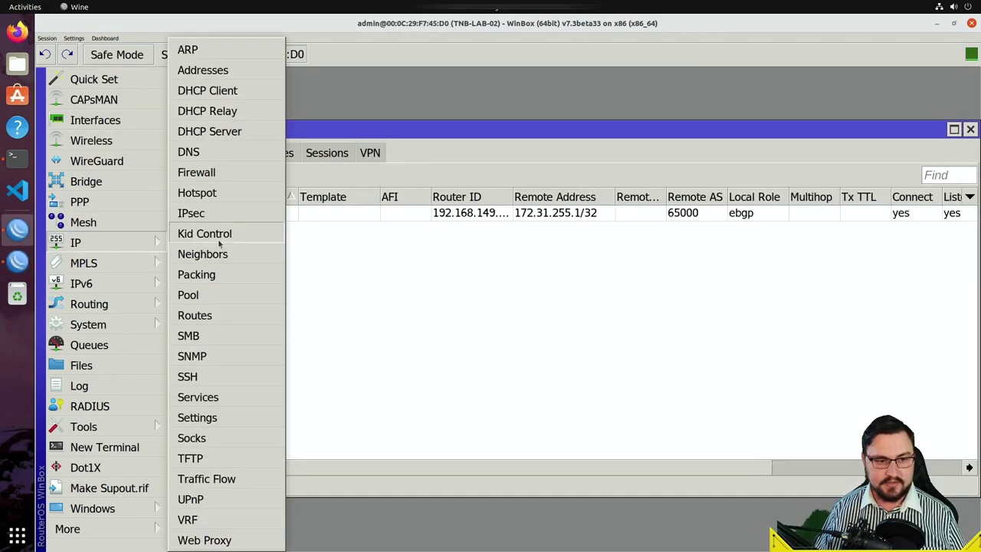
left_click(207, 316)
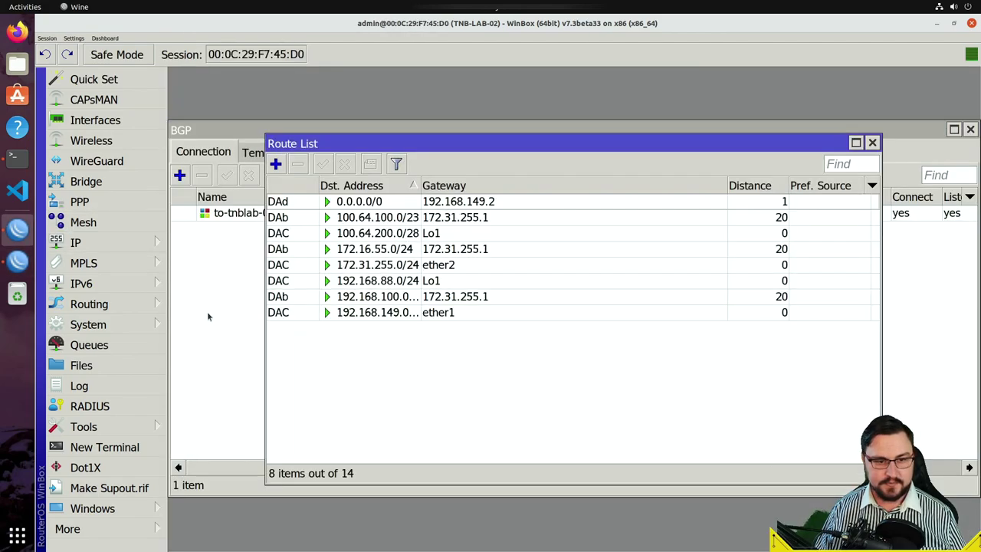
left_click(321, 264)
left_click(371, 250)
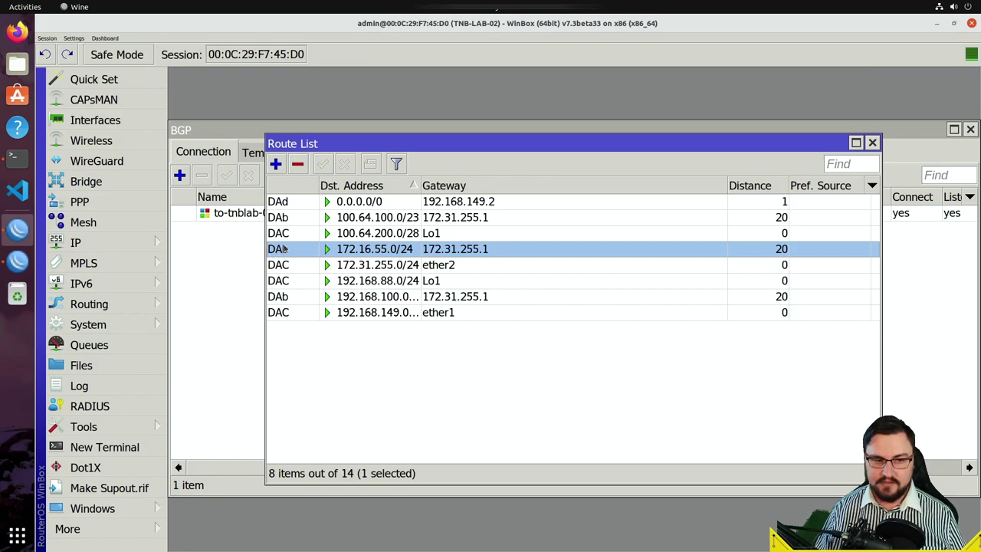
left_click(340, 227)
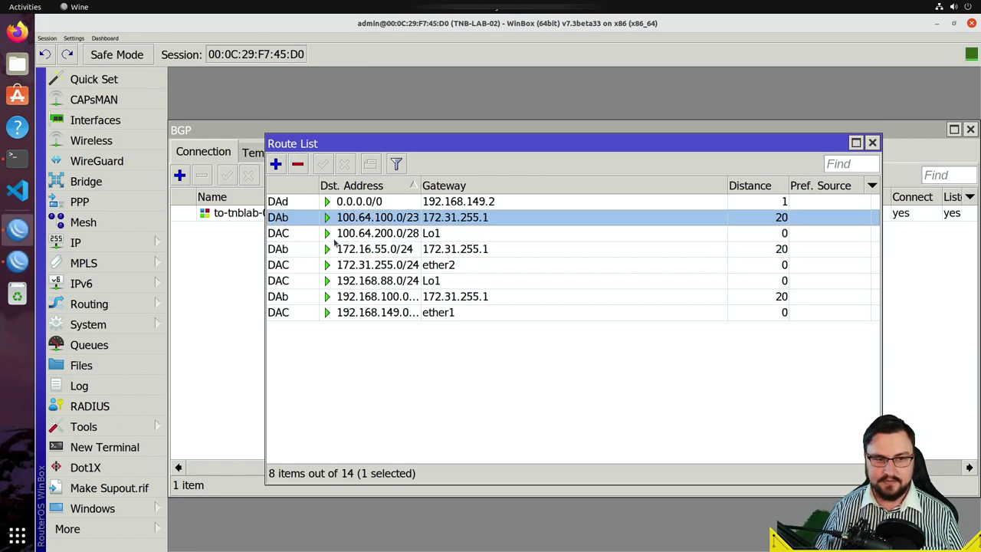
left_click(336, 247, "ctrl")
left_click(343, 298, "ctrl")
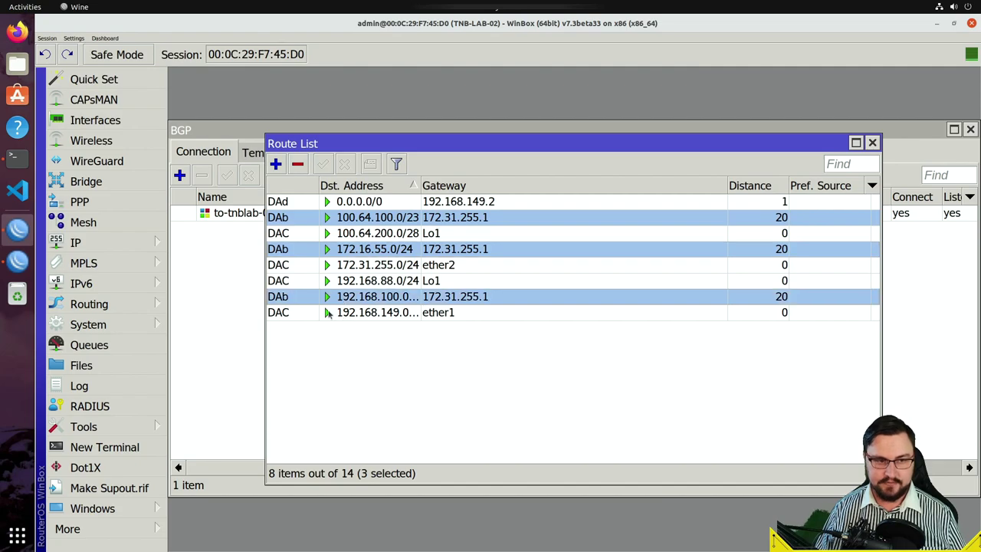
- Check the BGP session with 172.31.255.1, reading across its local, filter, prefix count and message columns
left_click(255, 319)
left_click(341, 152)
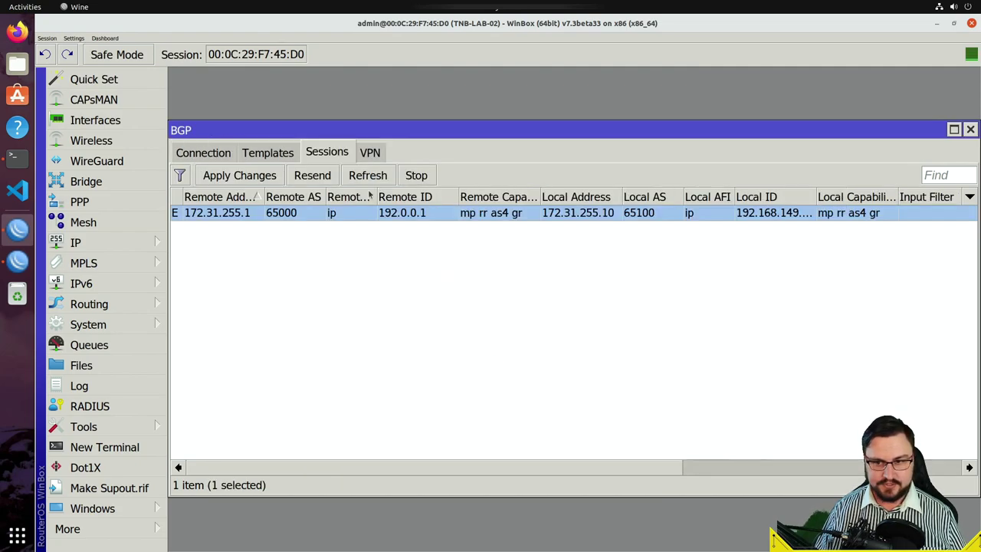
left_click_drag(496, 463, 793, 460)
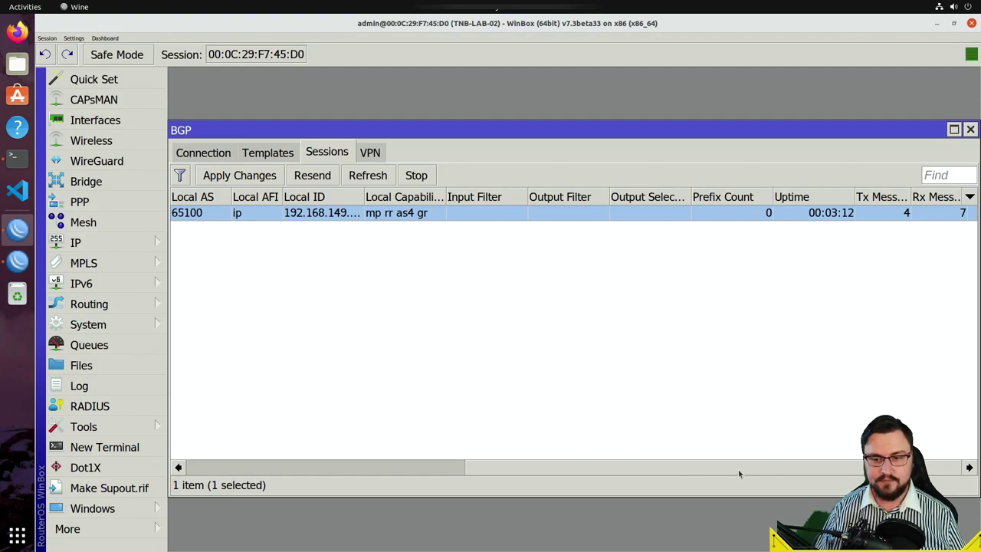
left_click_drag(740, 473, 380, 462)
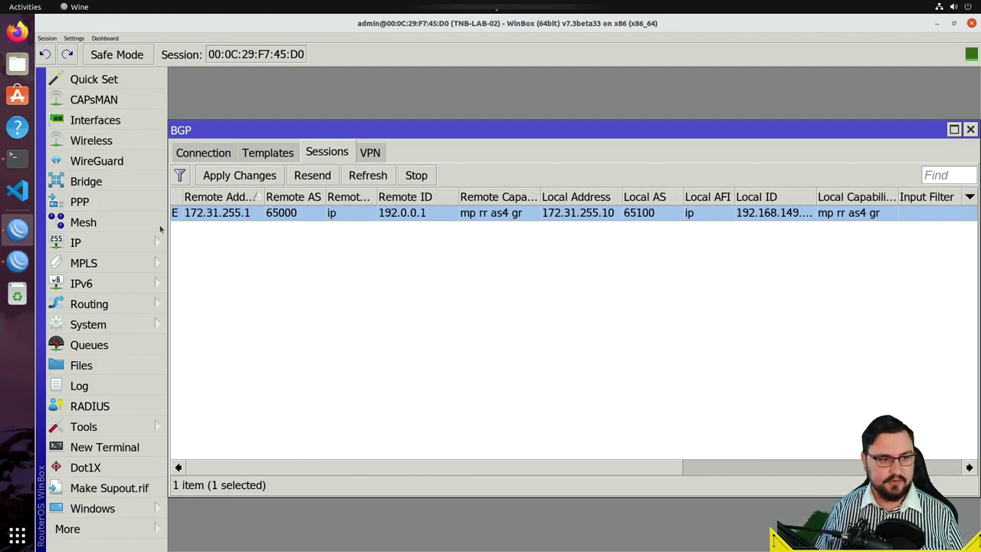
- Examine the Lo1 routes 100.64.200.0/28 and 192.168.88.0/24 in the IP route list, including the details of 100.64.200.0/28
left_click(109, 243)
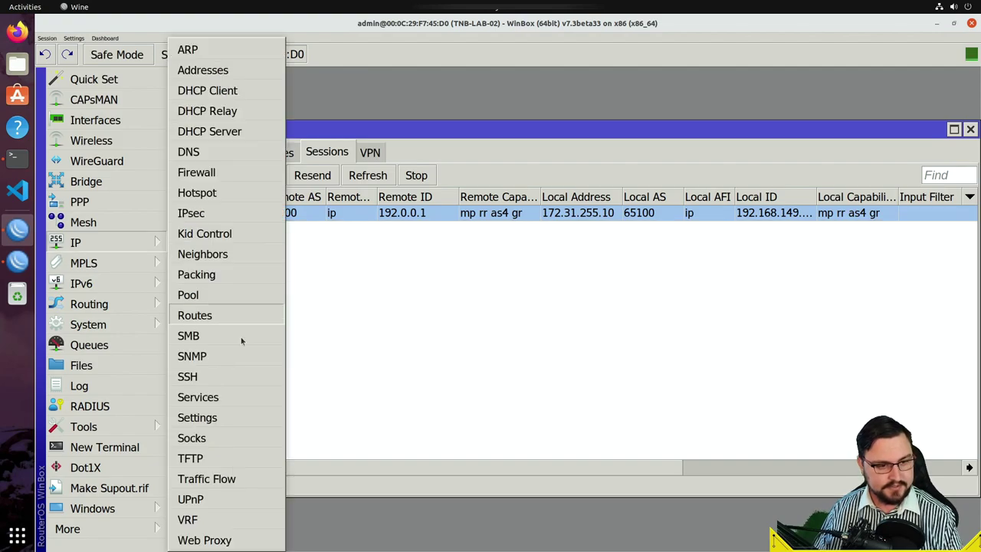
left_click(246, 316)
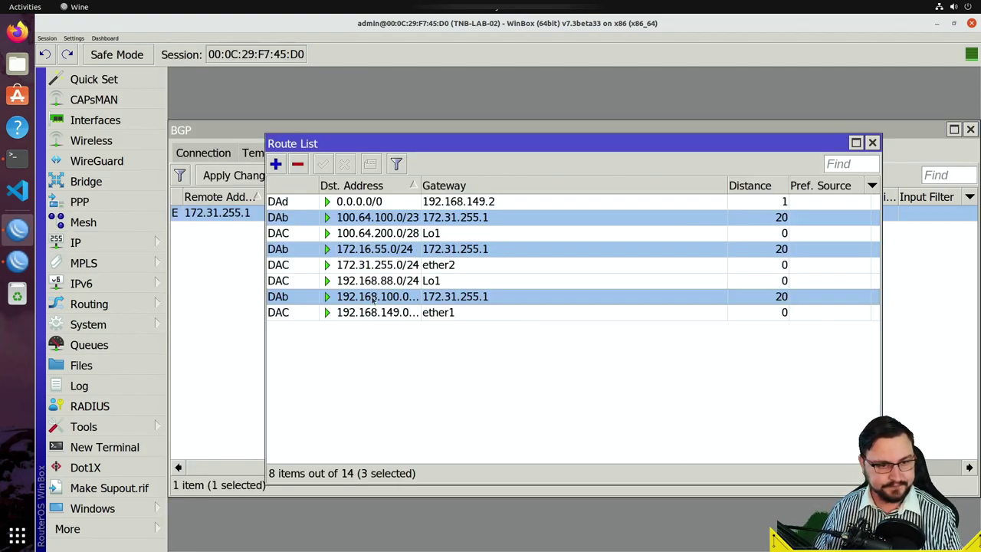
left_click(458, 279)
left_click(448, 248)
left_click(444, 235)
left_click(422, 280)
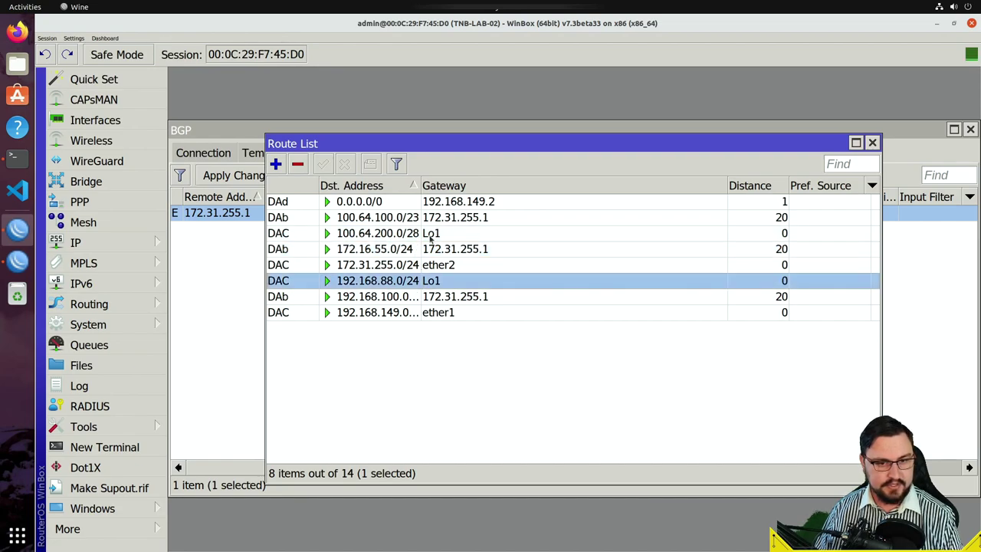
left_click(431, 238)
left_click(420, 279)
left_click(416, 240)
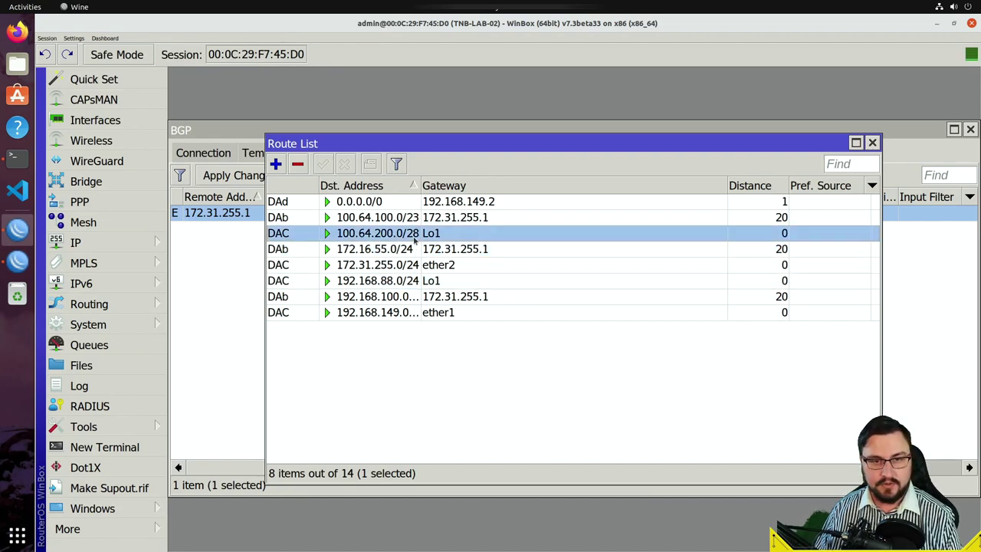
double_click(416, 240)
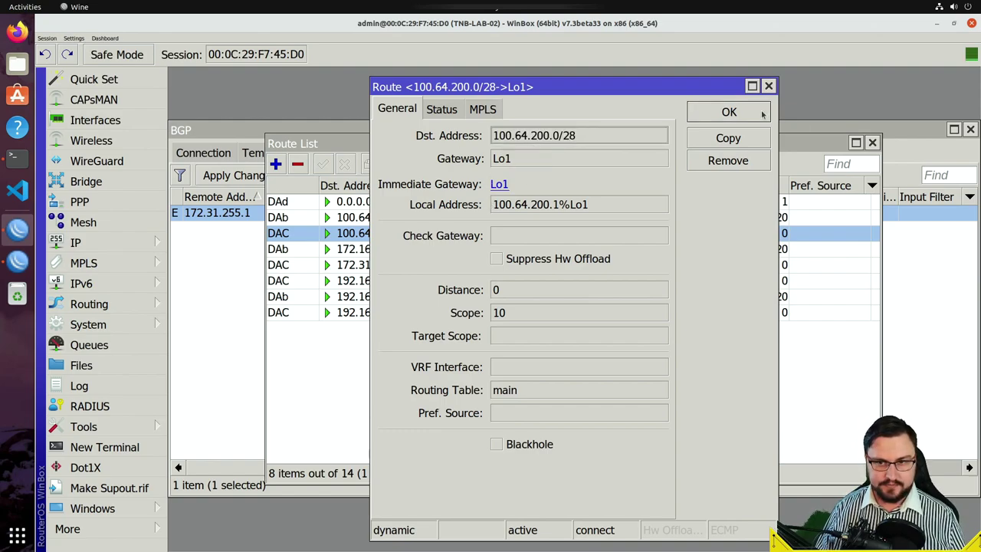
left_click(769, 86)
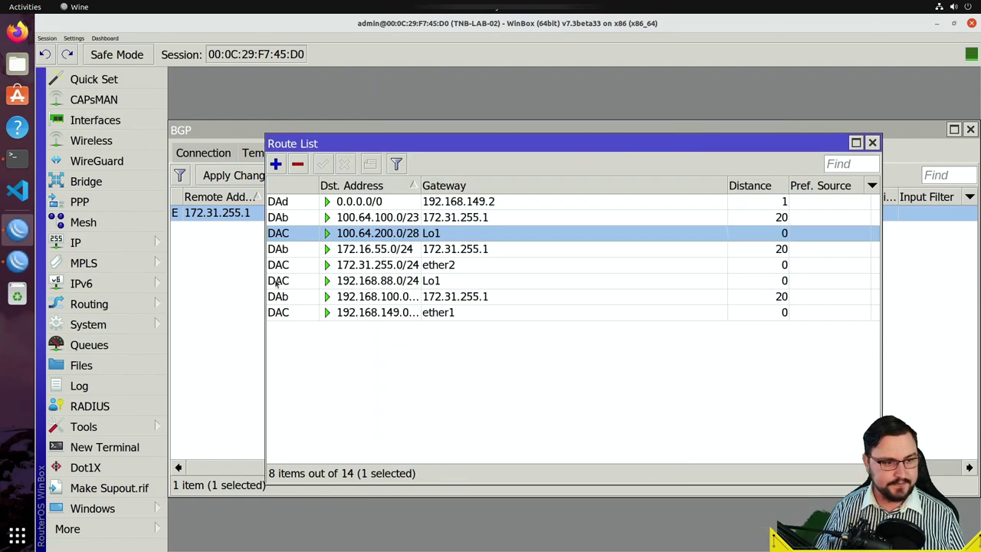
- Set the output network of the to-tnblab-01 BGP connection to my-bgp-out and save it
left_click(217, 164)
double_click(244, 213)
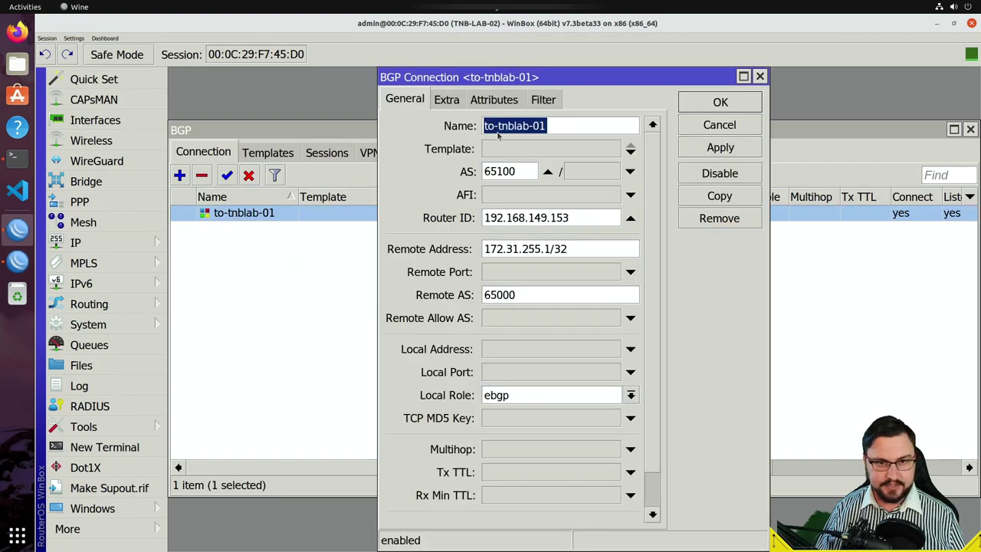
left_click(535, 98)
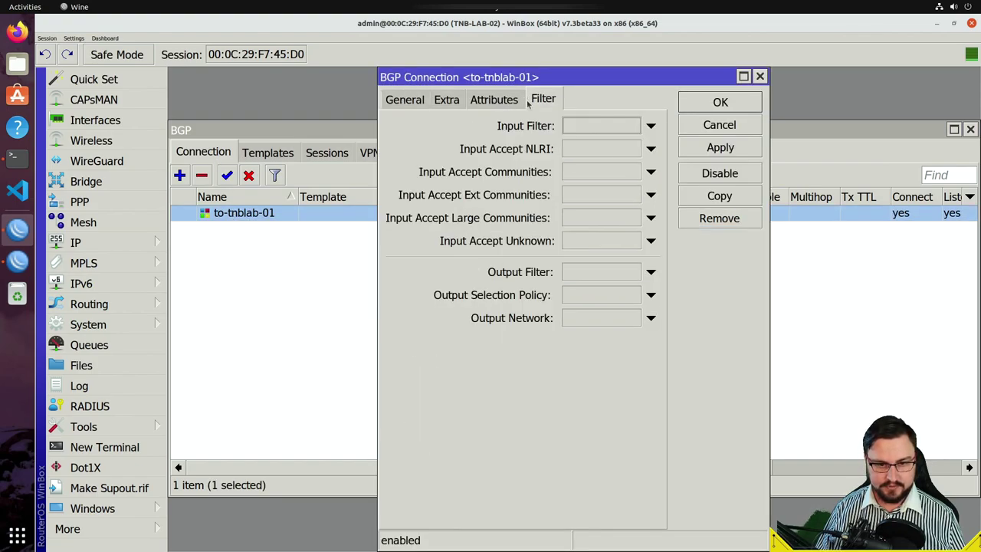
left_click(574, 317)
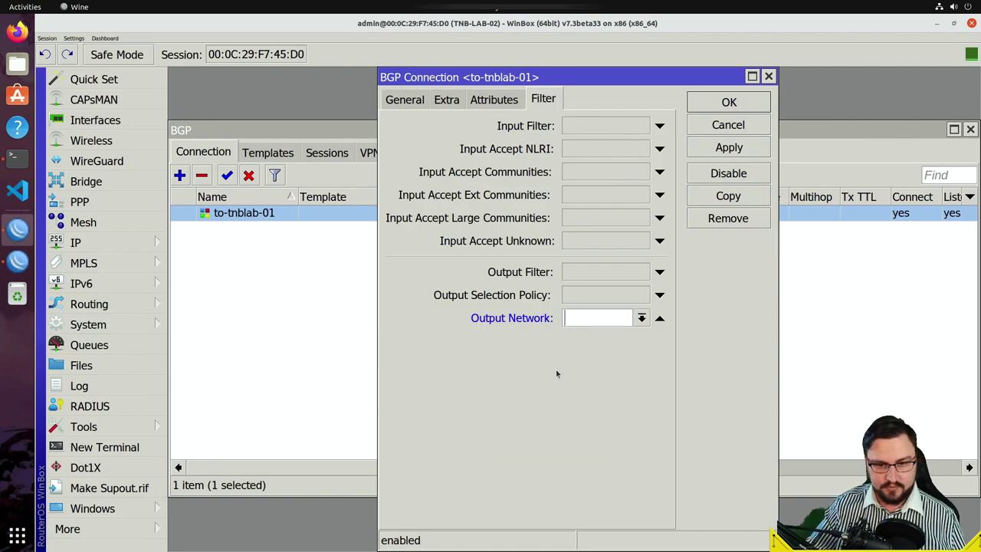
type("my-bgpo")
key("BackSpace")
key("BackSpace")
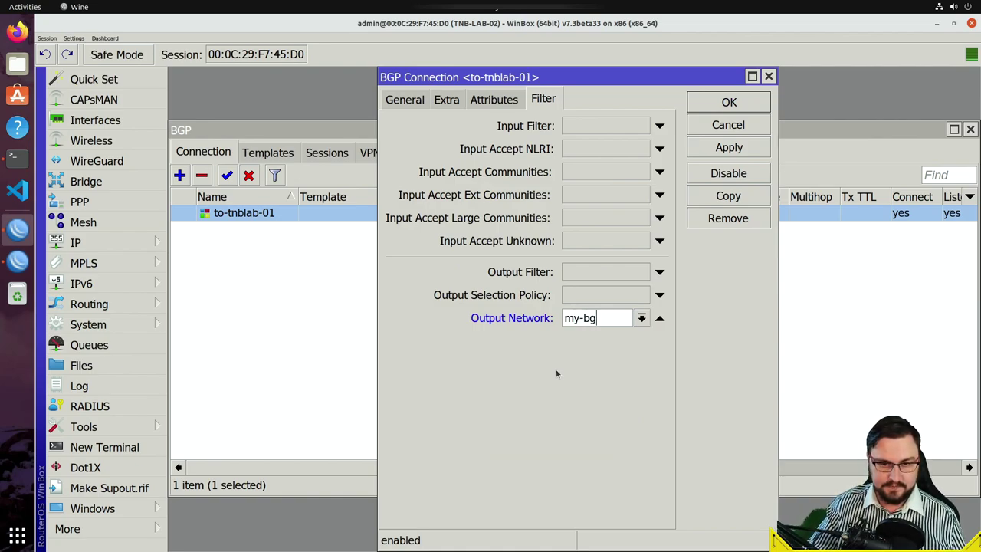
type("p-out")
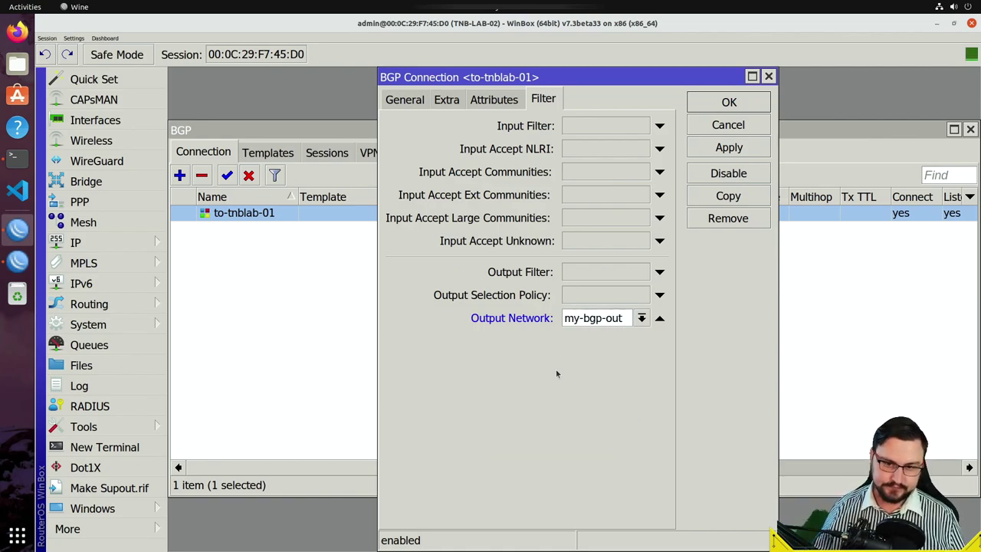
left_click(726, 149)
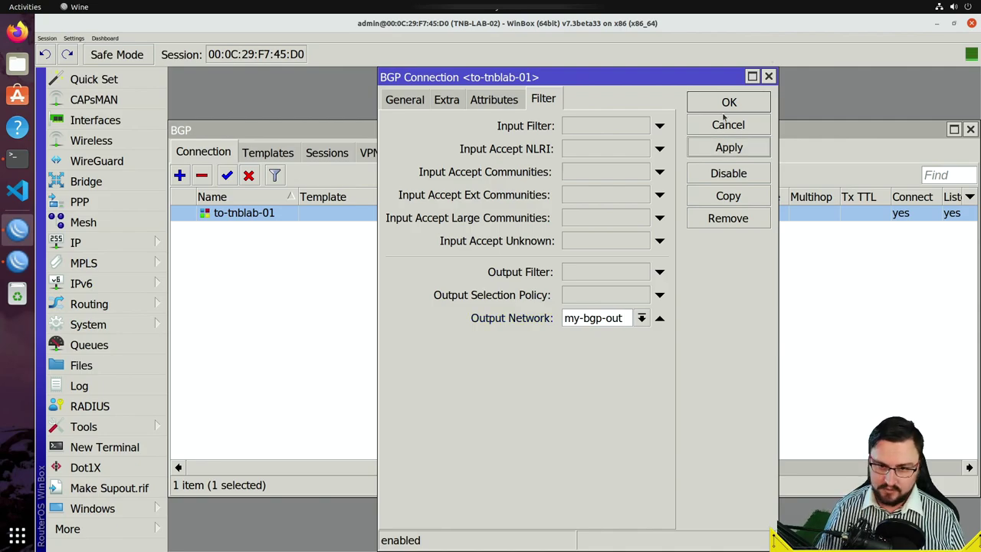
left_click(724, 112)
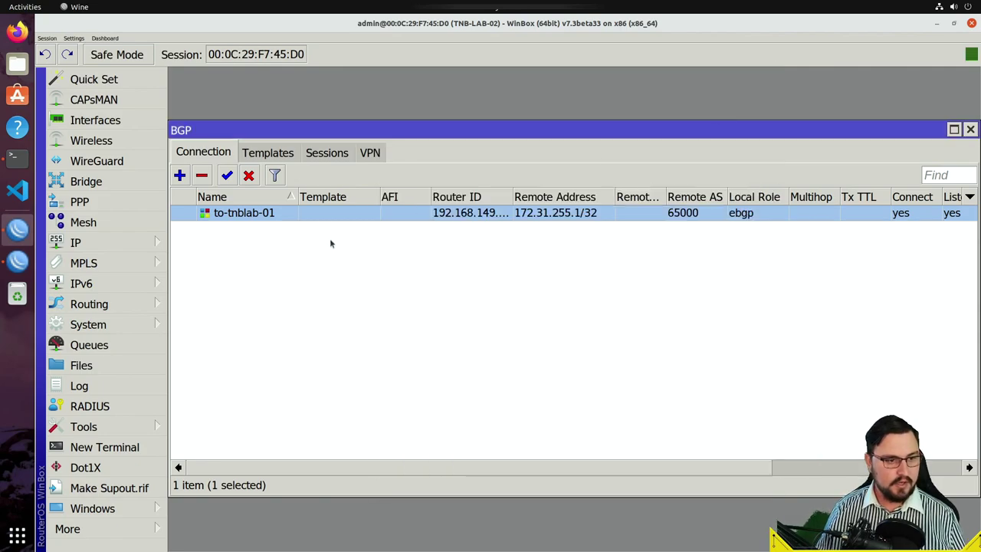
- Open the firewall address lists on TNB-LAB-02
left_click(76, 242)
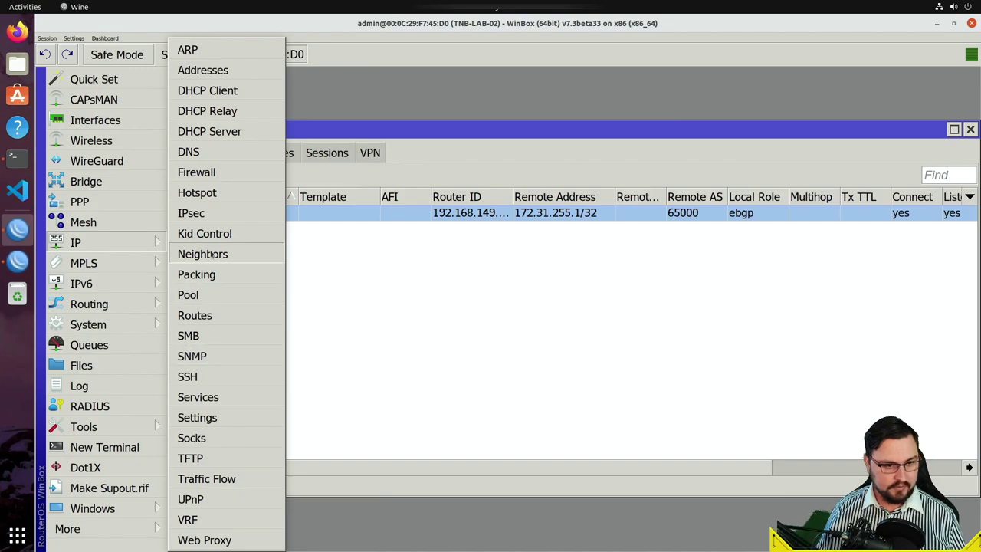
left_click(221, 176)
left_click(529, 153)
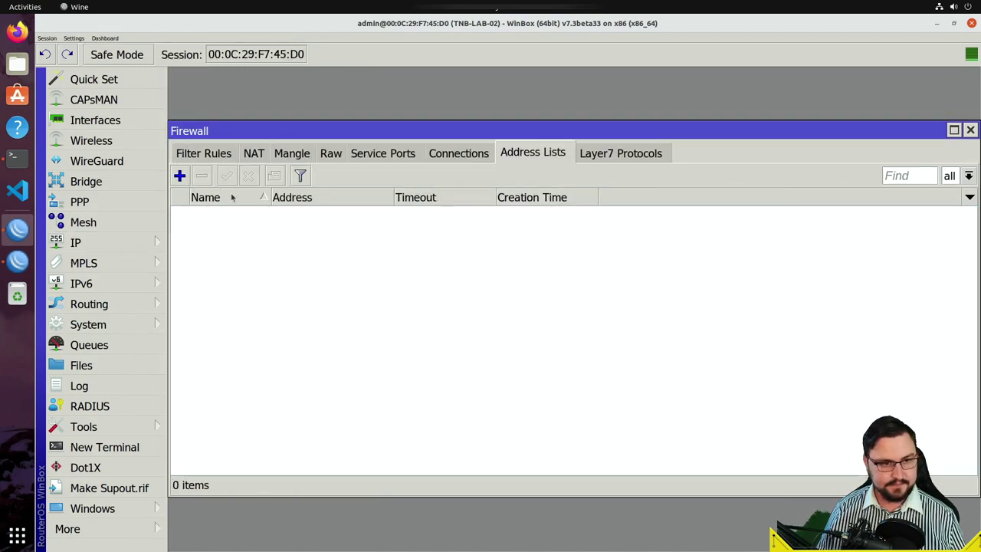
- Add the address 100.64.200.0/28 to a new firewall address list named my-bgp-out
left_click(182, 178)
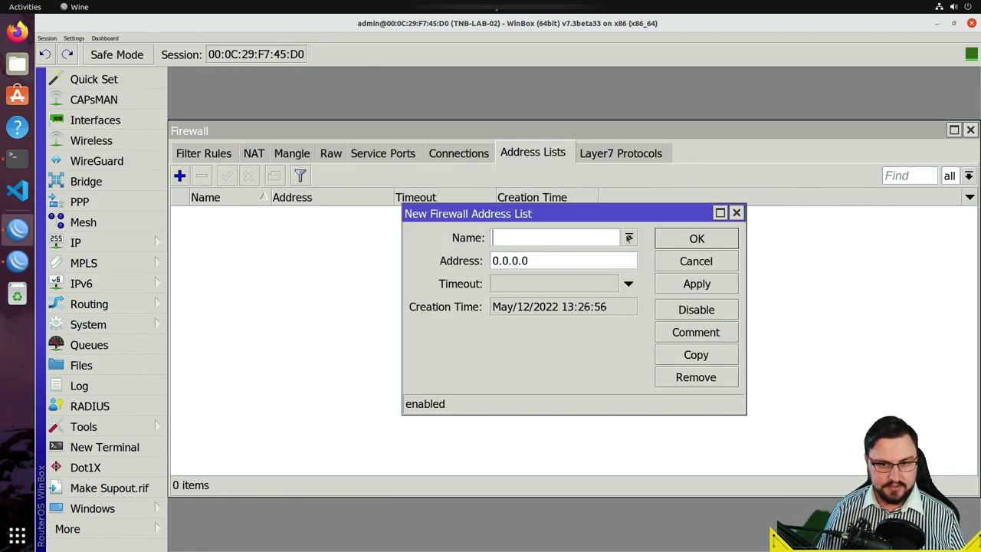
left_click(628, 238)
left_click(584, 237)
type("my")
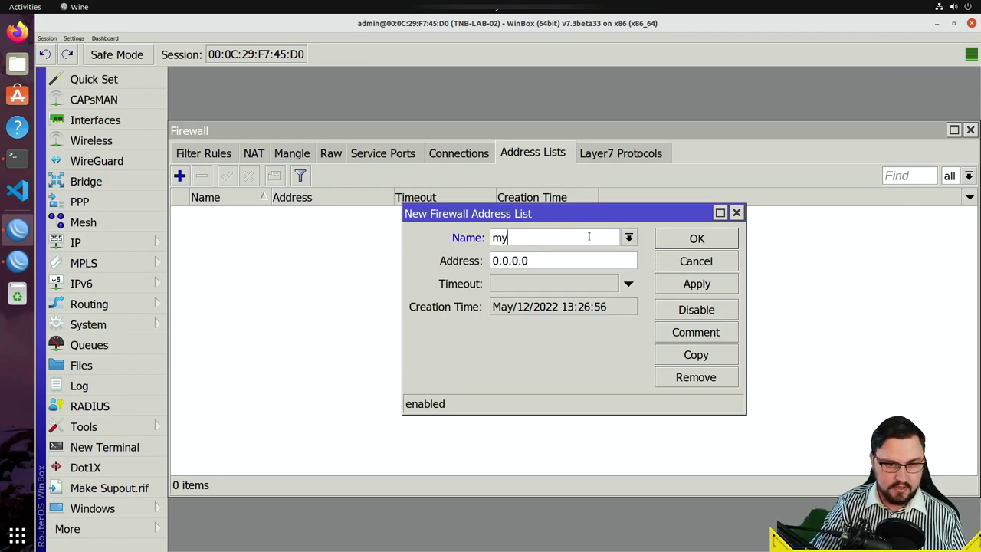
type("-bgp-out")
key("Tab")
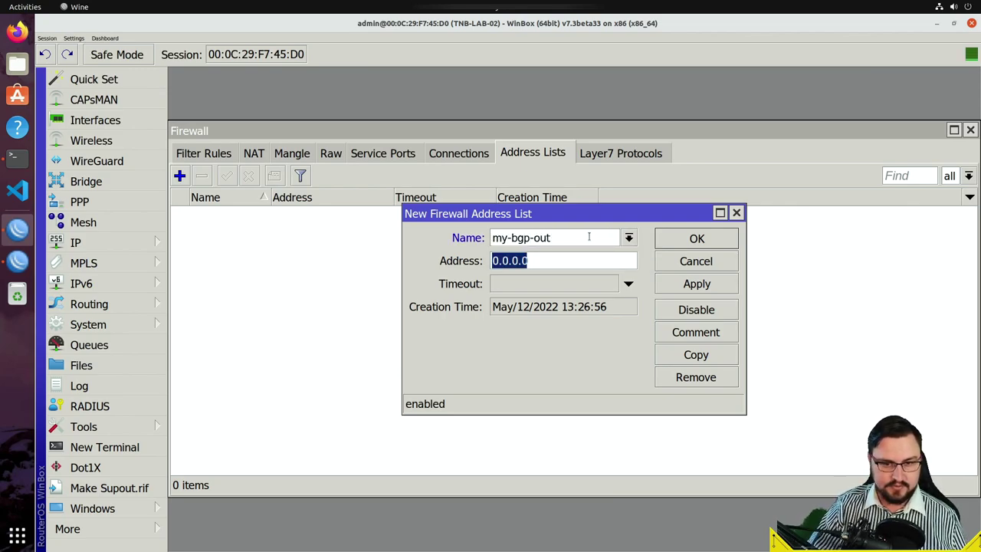
type("100.64.200.0/28")
left_click(716, 284)
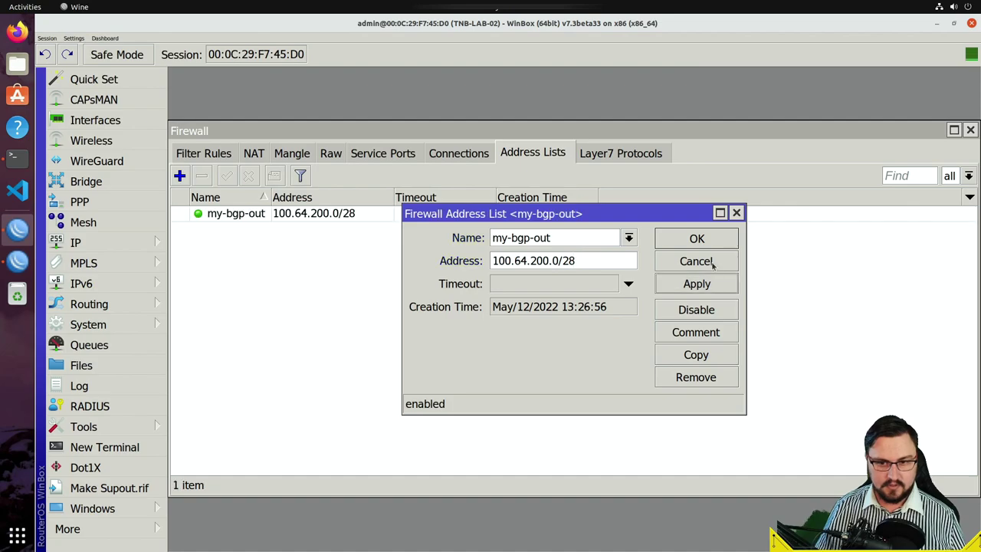
left_click(712, 245)
- Duplicate the my-bgp-out entry and copy the destination address 192.168.88.0/24 from the Lo1 route's details
double_click(265, 217)
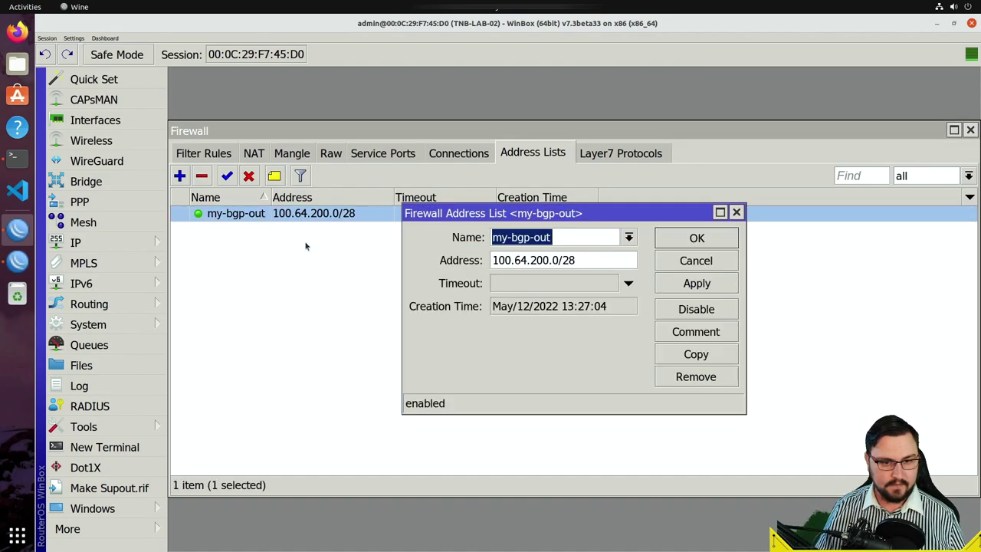
left_click(685, 354)
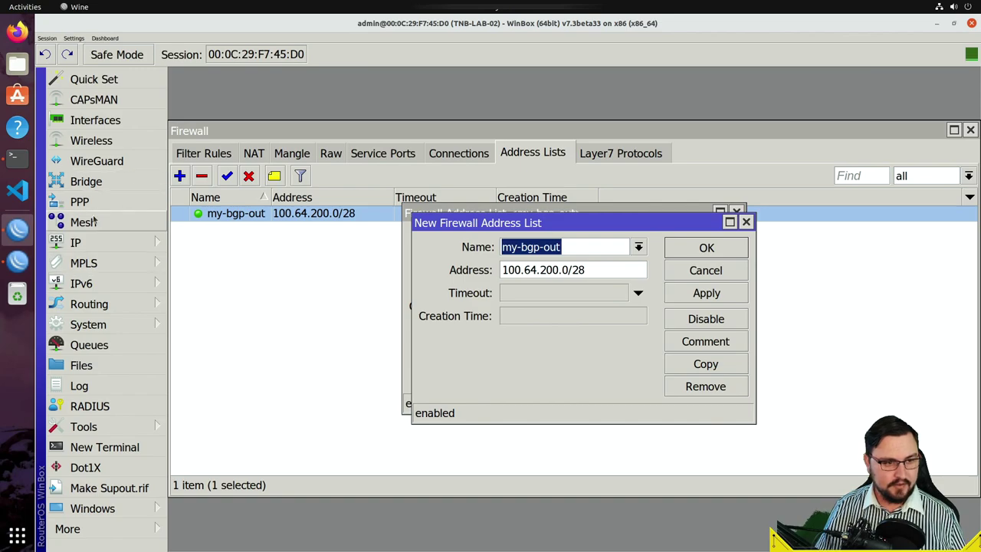
left_click(100, 242)
left_click(195, 315)
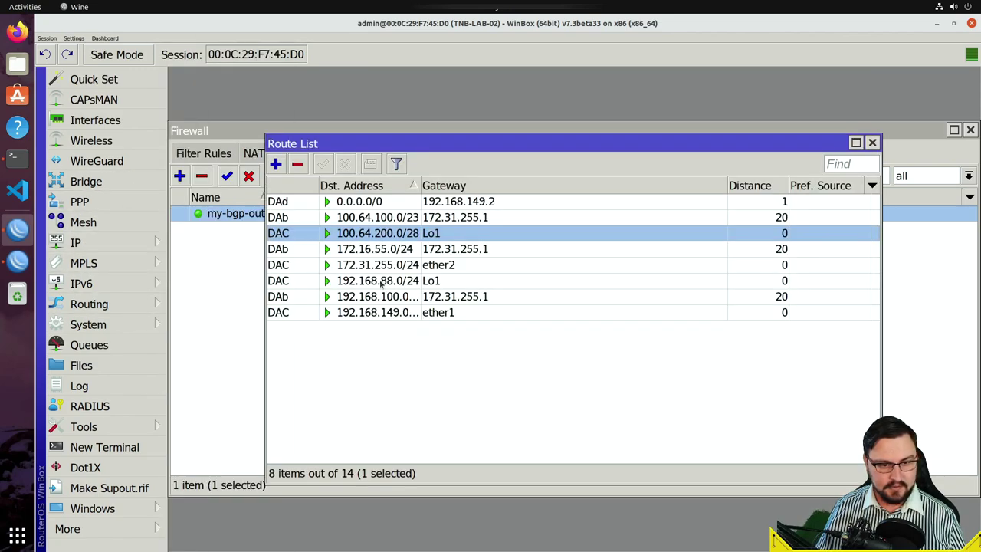
double_click(387, 284)
double_click(563, 135)
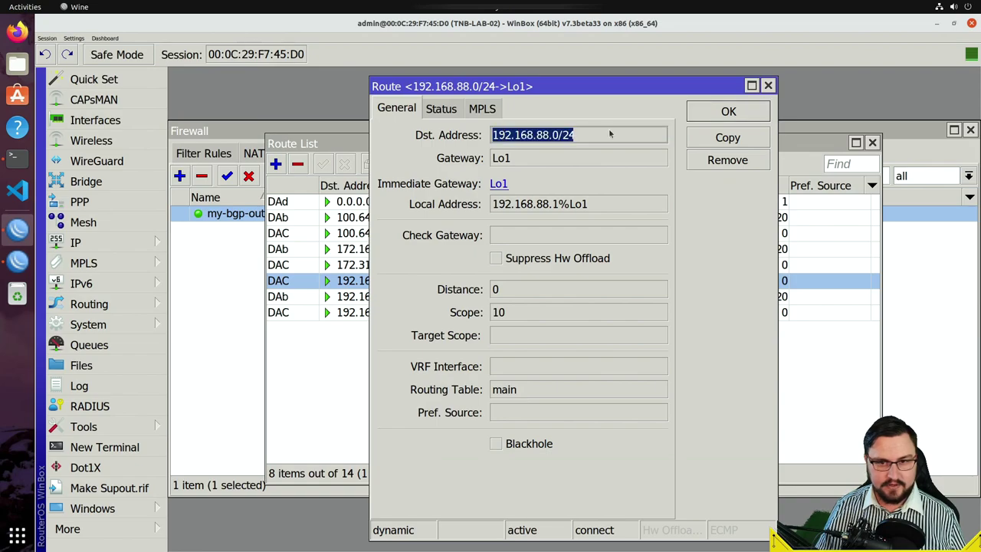
left_click(769, 85)
left_click(872, 142)
- Set the duplicated my-bgp-out entry's address to 192.168.88.0/24 and save both entries
left_click(608, 275)
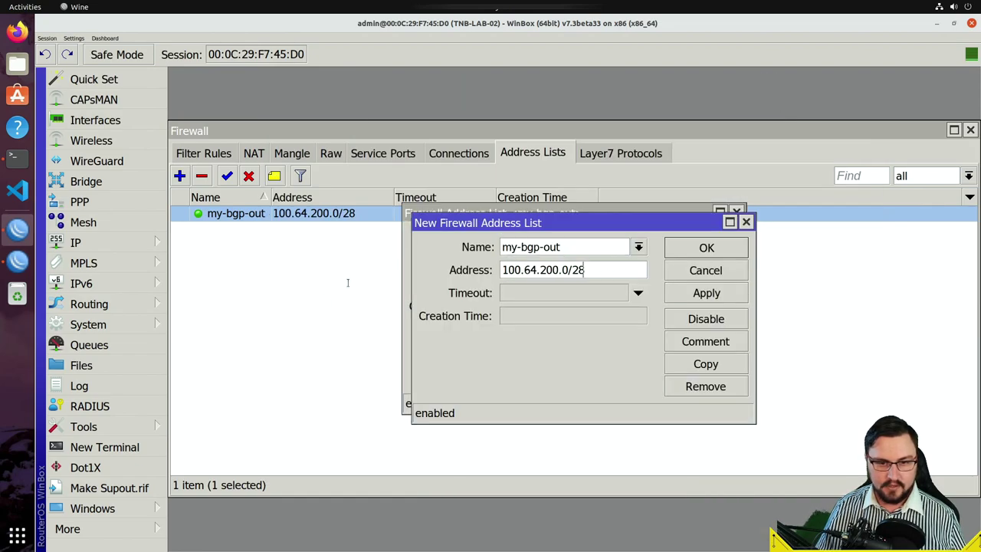
key("ctrl+a")
key("ctrl+v")
left_click(707, 293)
left_click(697, 247)
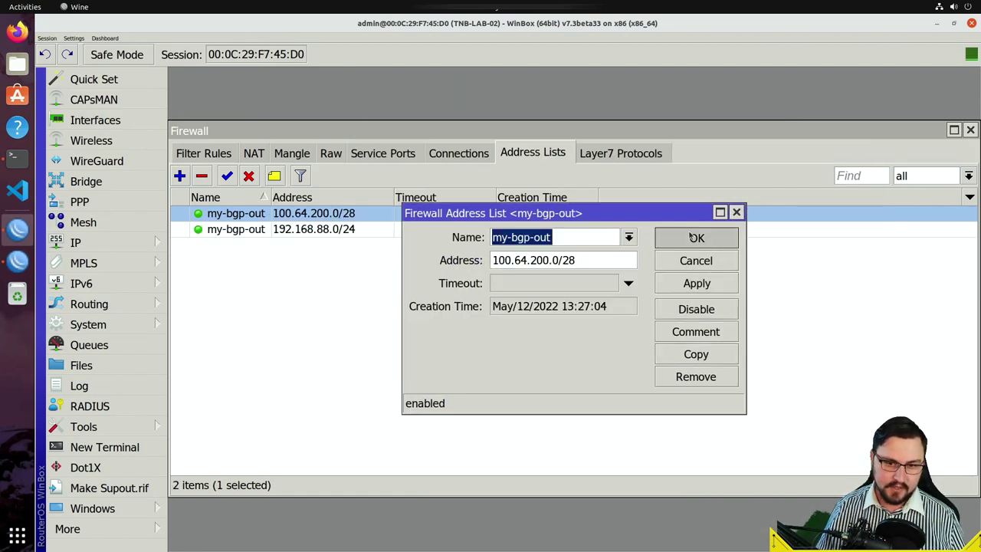
left_click(697, 236)
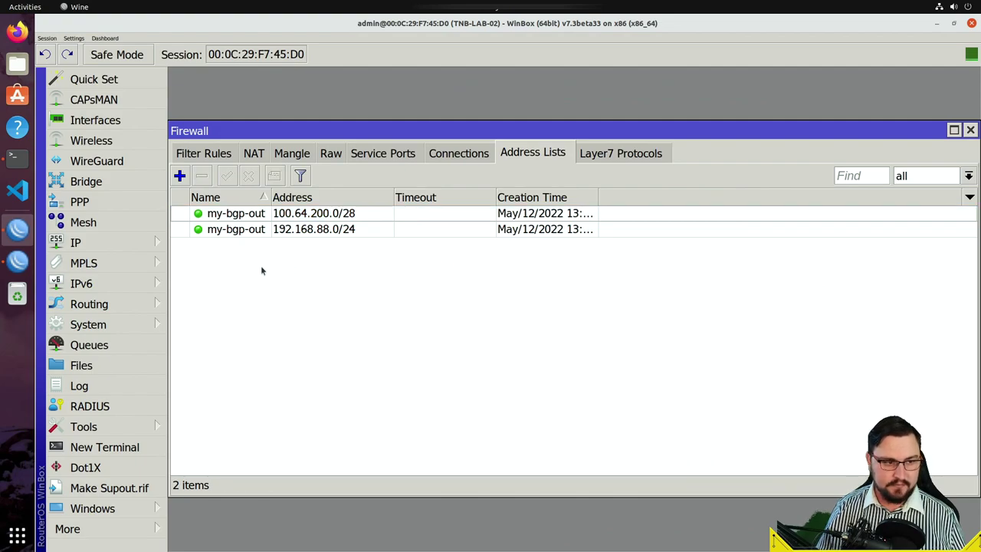
- Switch to TNB-LAB-01 and examine the routes learned from 172.31.255.10 in its IP route list
left_click(23, 263)
left_click(85, 243)
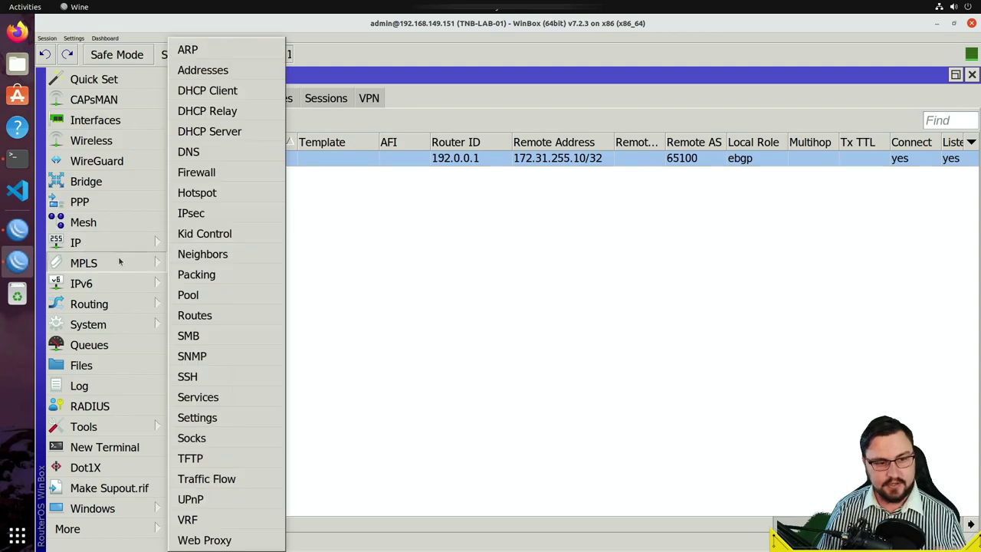
left_click(201, 315)
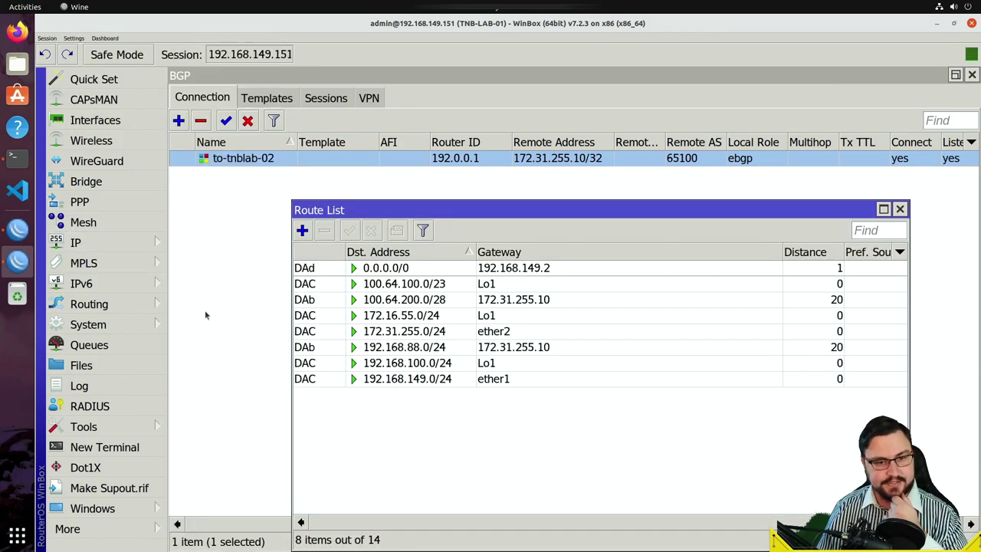
left_click(327, 346)
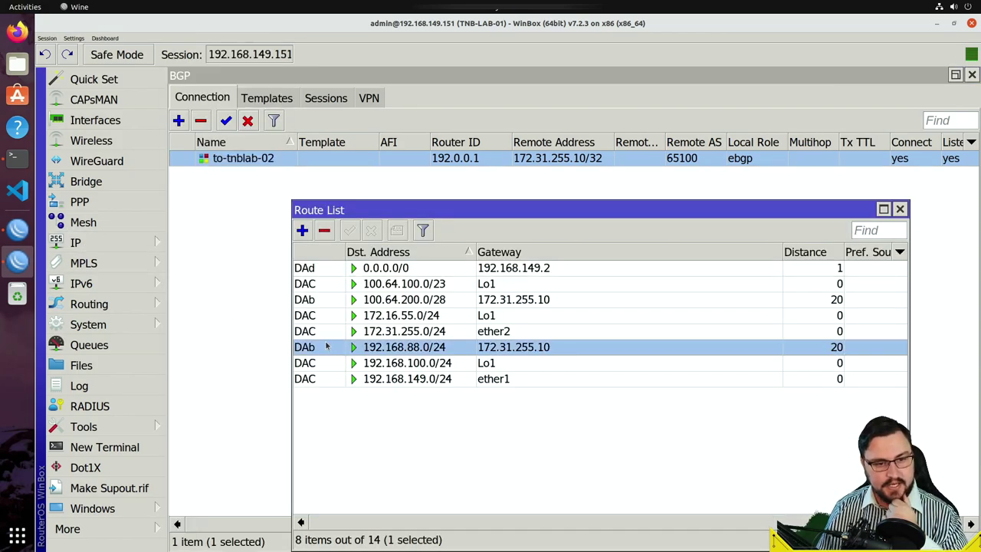
left_click(321, 302, "ctrl")
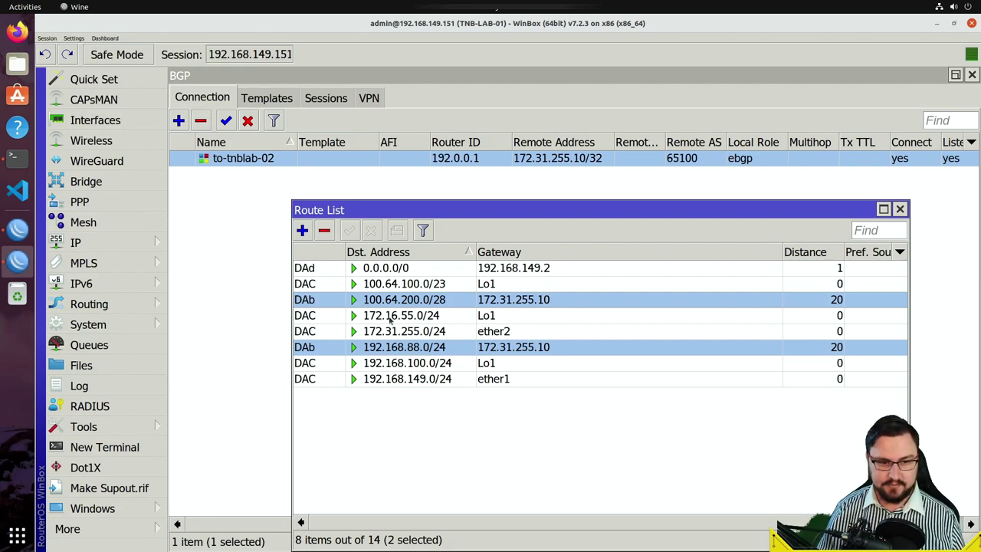
left_click(240, 341)
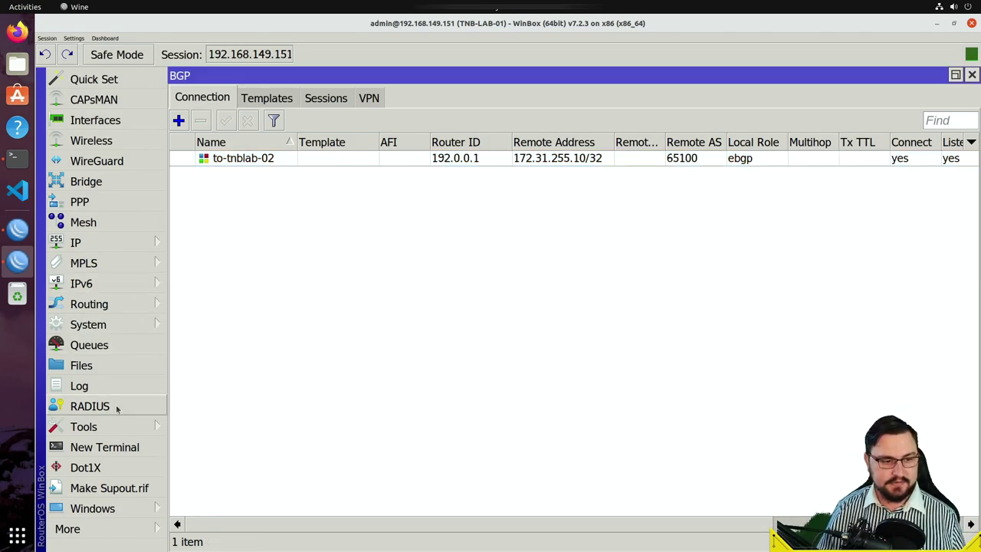
- Open a maximized terminal on TNB-LAB-01 and list the BGP routes with "ip route print where bgp"
left_click(104, 451)
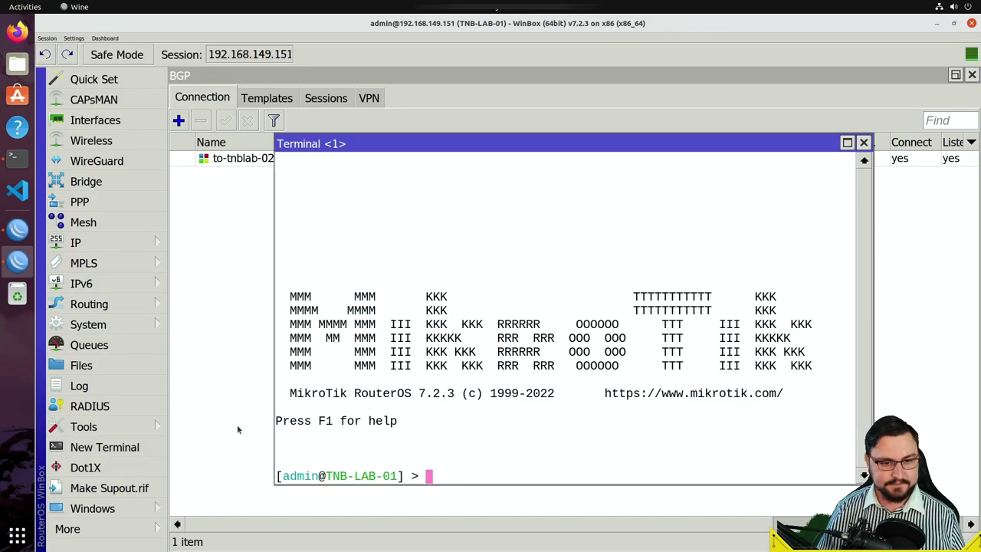
key("Return")
key("Return")
key("Return")
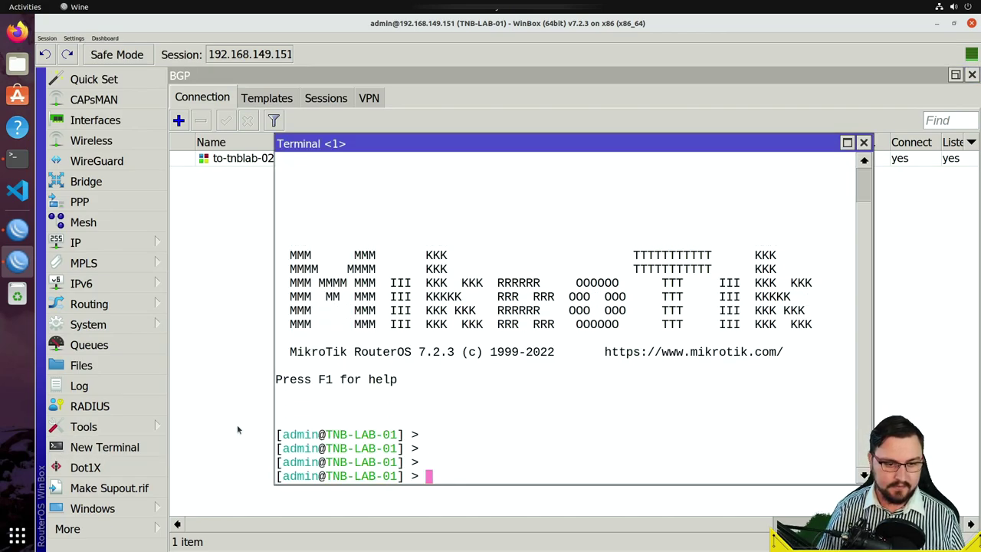
double_click(408, 149)
type("ip route print ")
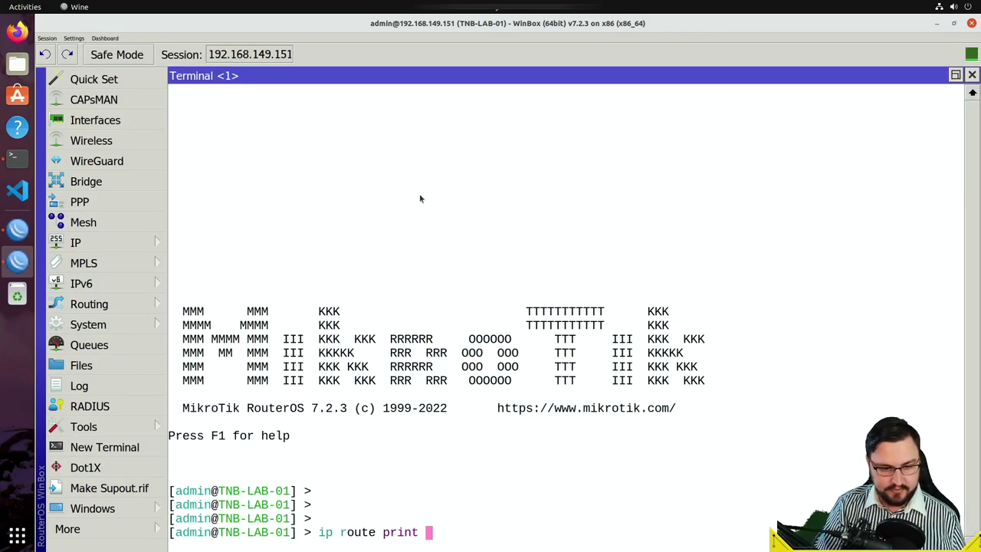
type("where bgp")
key("Return")
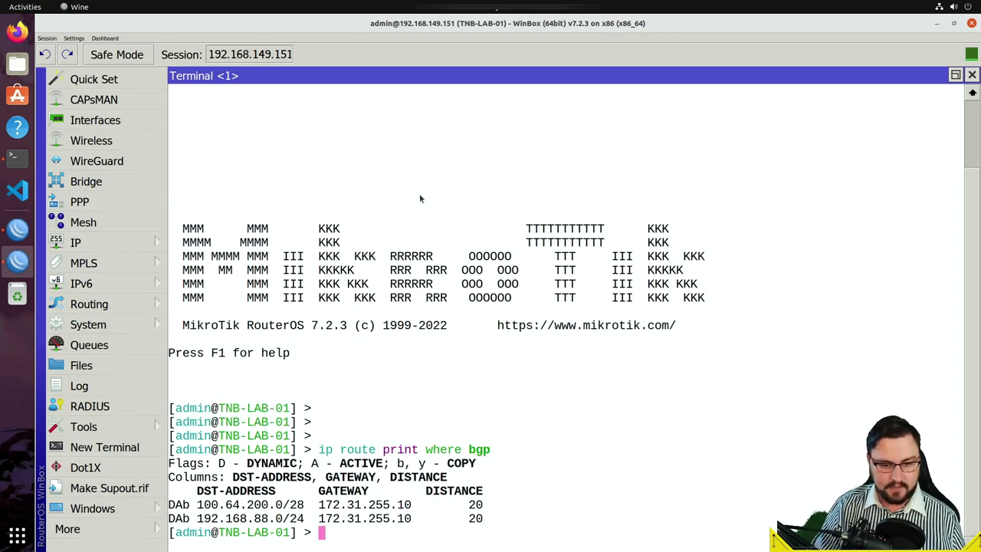
left_click_drag(496, 504, 318, 449)
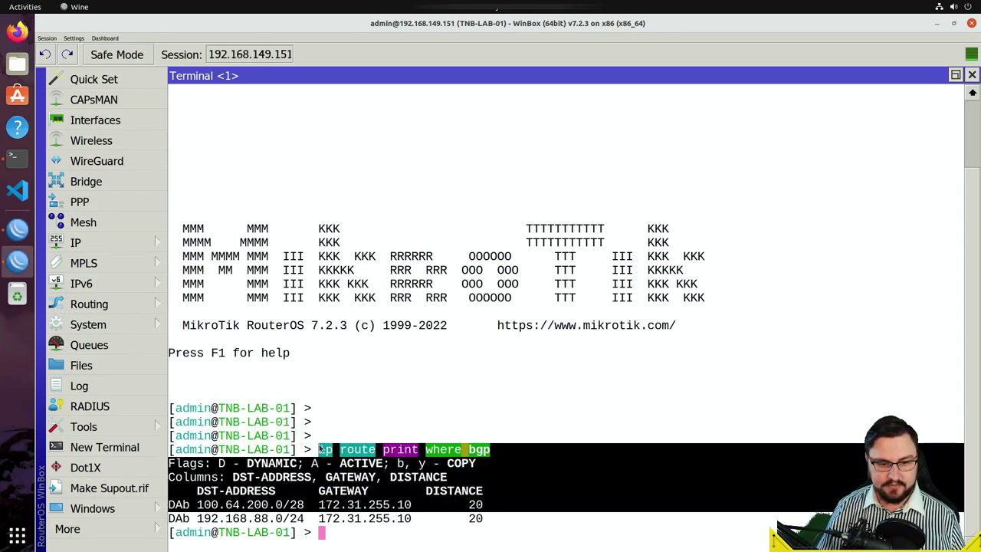
left_click(422, 511)
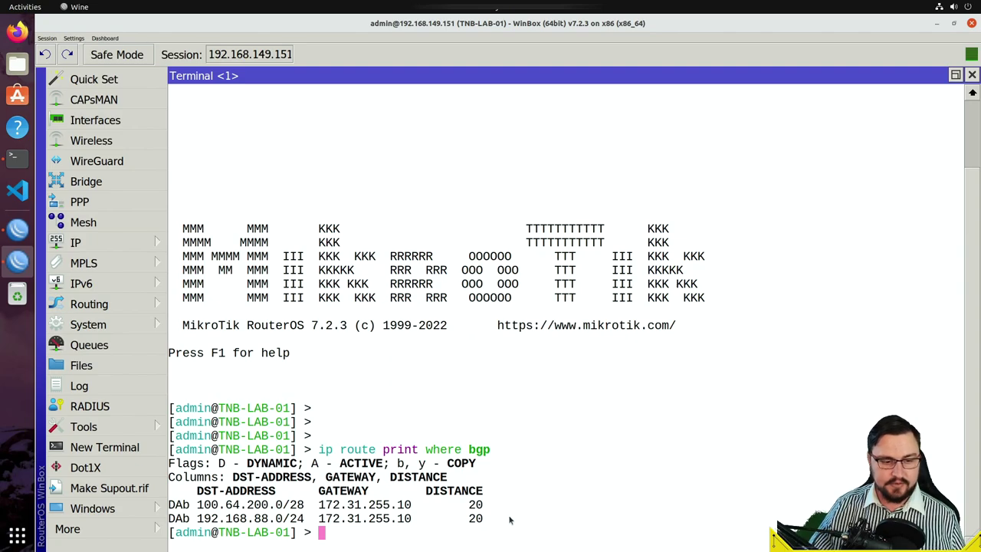
- Ping 100.64.200.1 from TNB-LAB-01 and stop after a few replies
type("ping ")
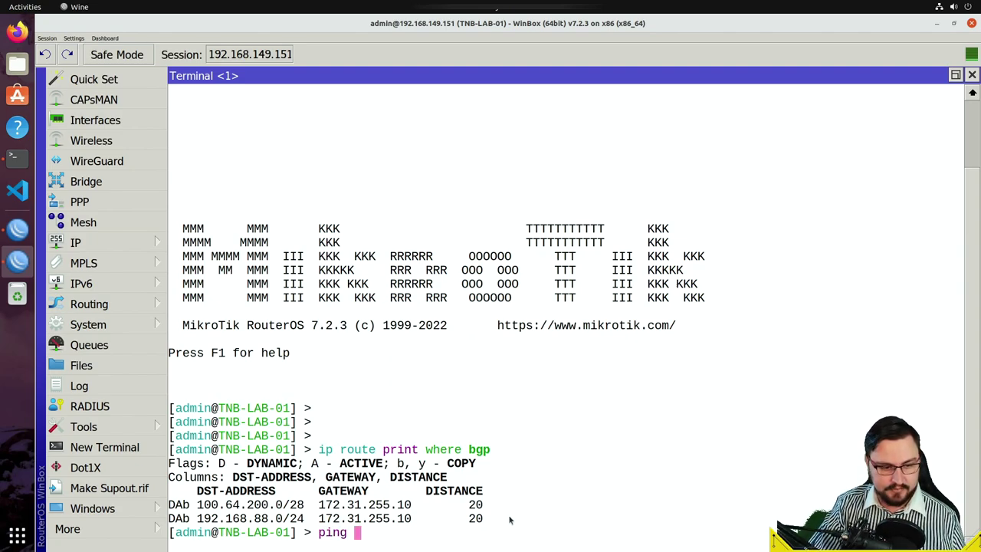
type("100.")
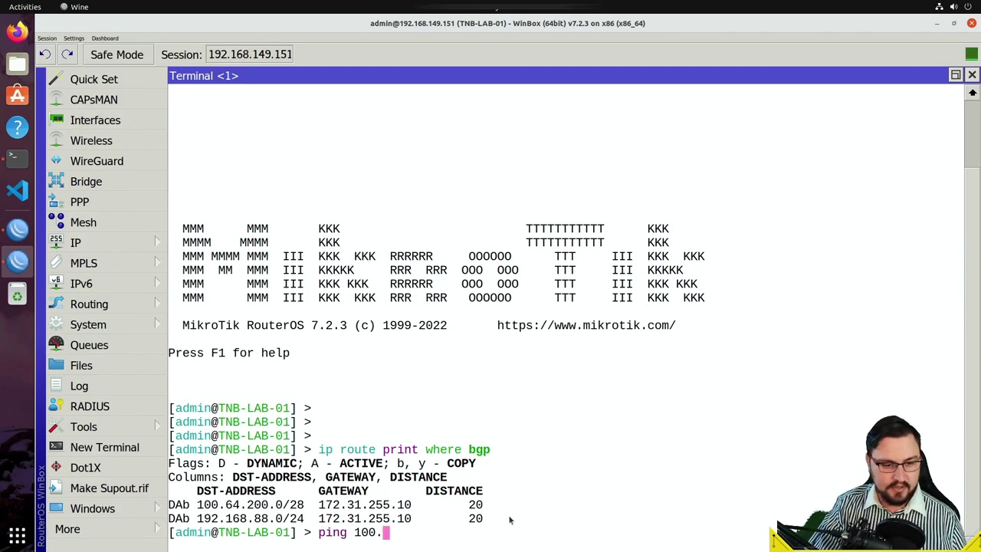
type("64.200.1")
key("Return")
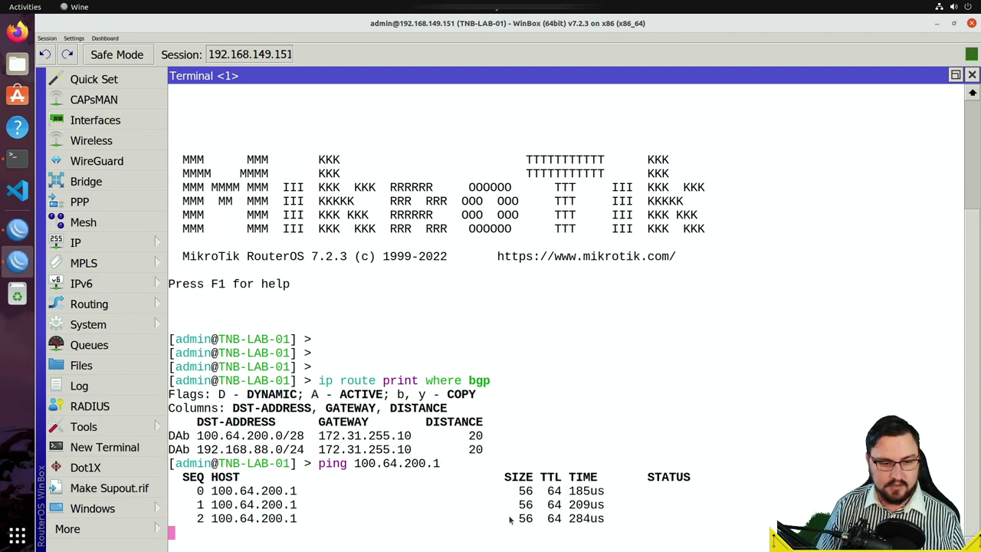
key("ctrl+c")
- Ping 192.168.88.1 from TNB-LAB-01, stop it and review the output of both pings
key("Up")
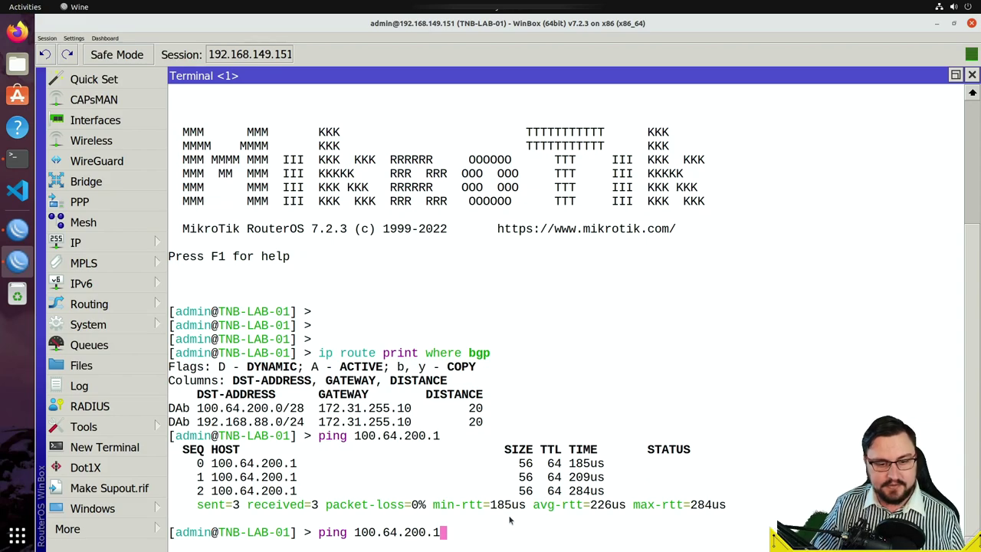
key("BackSpace")
key("BackSpace")
key("BackSpace")
key("BackSpace")
key("BackSpace")
key("BackSpace")
key("BackSpace")
key("BackSpace")
key("BackSpace")
key("BackSpace")
key("BackSpace")
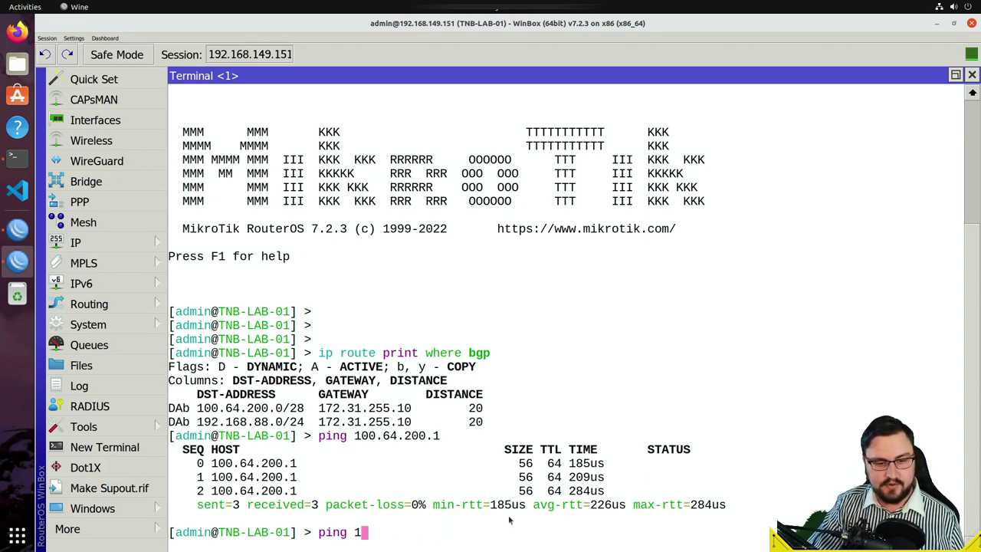
type("92.168")
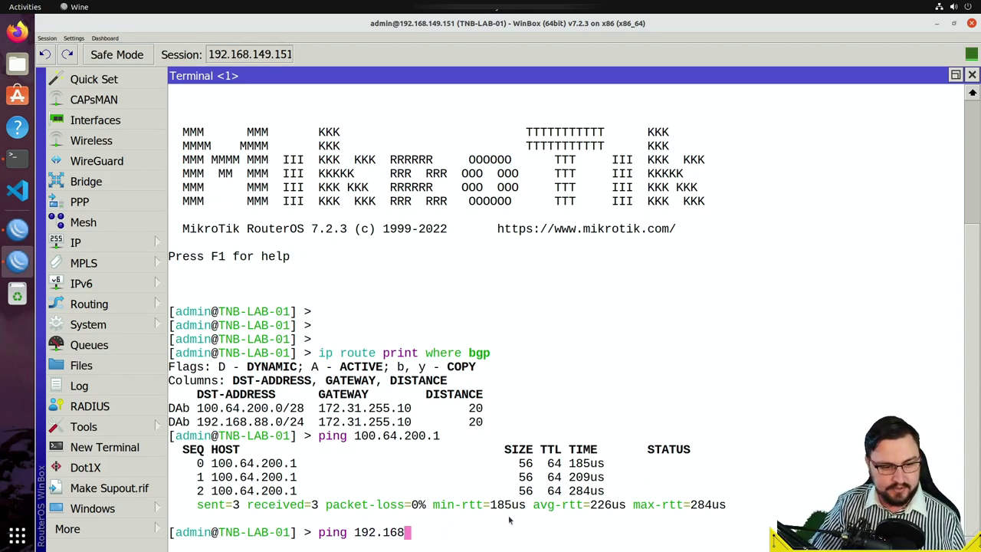
type(".88.1")
key("Return")
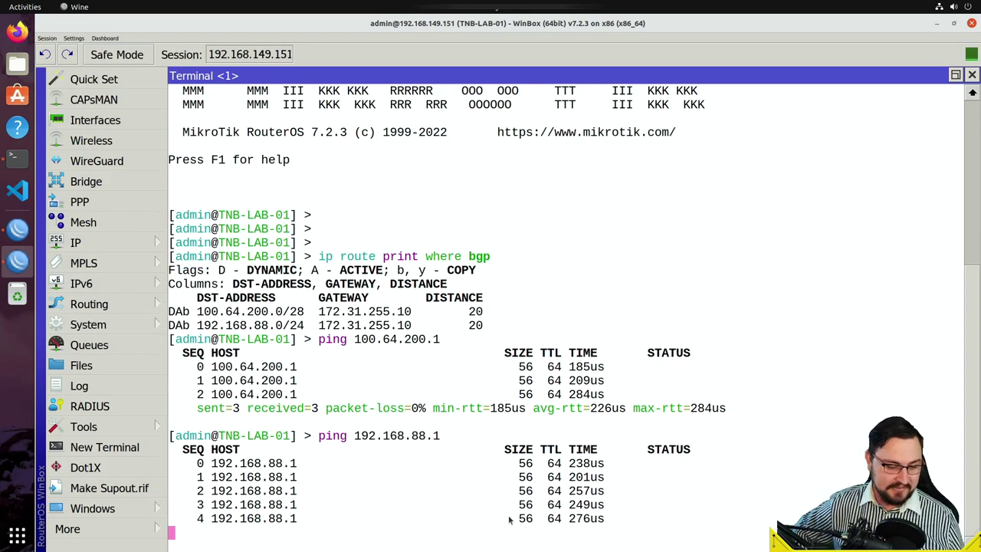
key("ctrl+c")
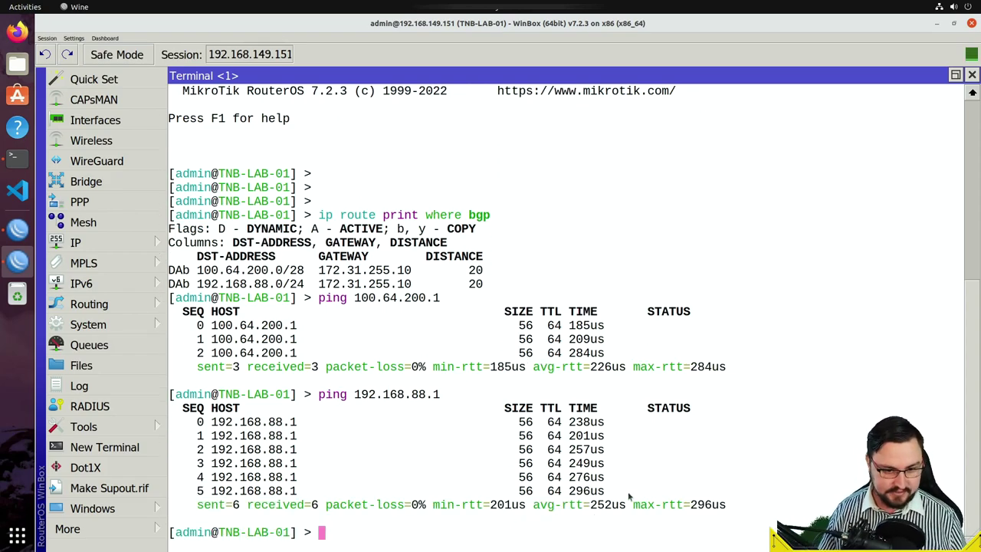
left_click_drag(629, 497, 360, 299)
- Switch to TNB-LAB-02 and print its full routing table with "ip route print" in a new maximized terminal
left_click(20, 230)
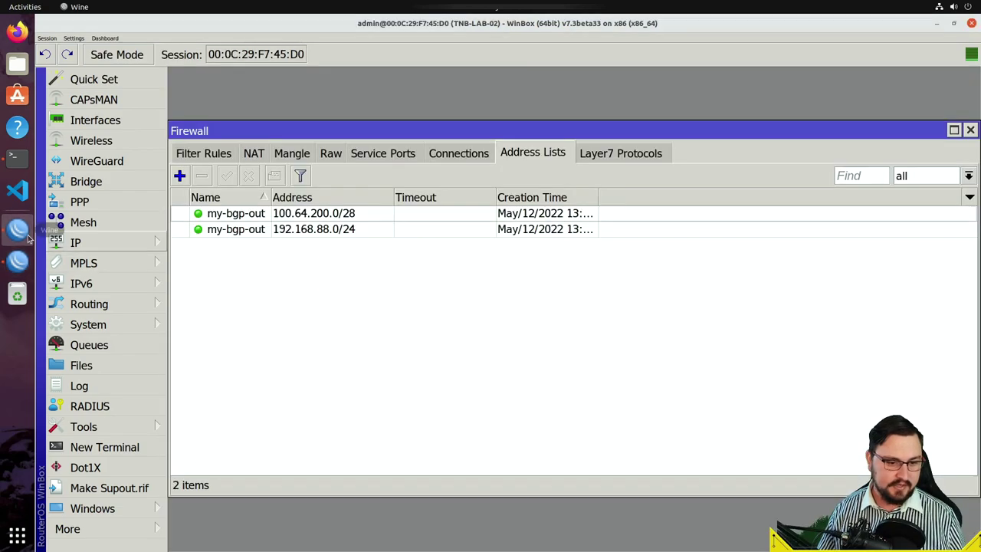
left_click(101, 448)
key("Return")
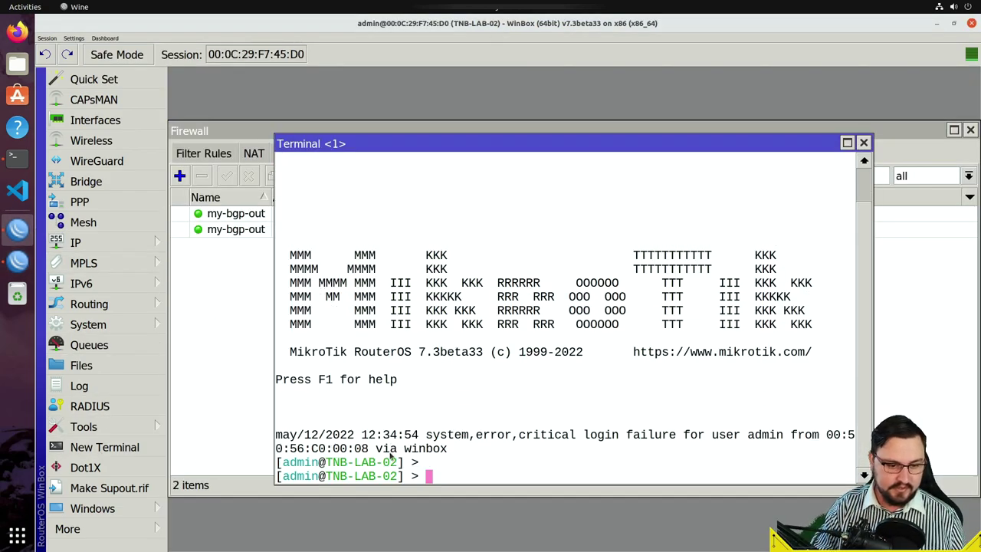
key("Return")
type("ip route p")
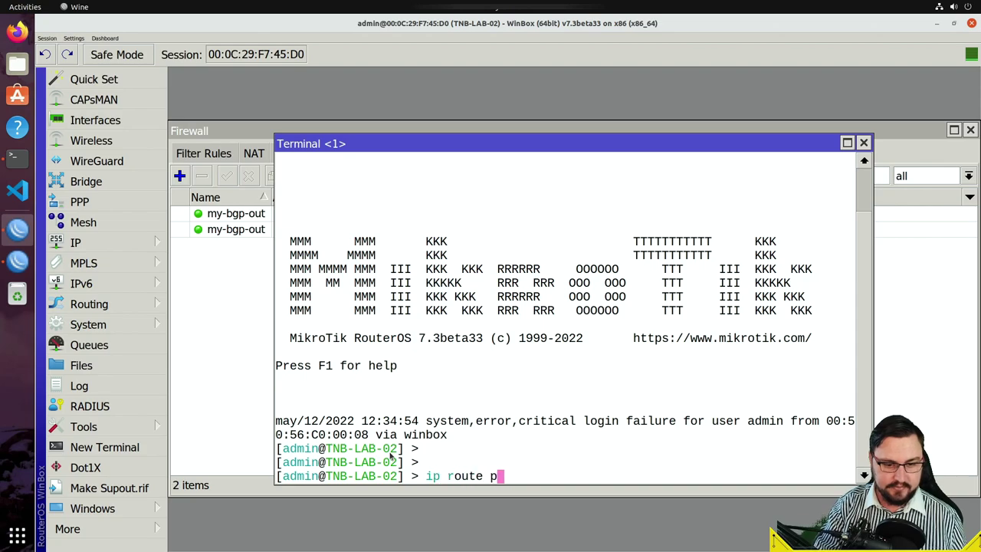
type("rint")
key("Return")
double_click(416, 146)
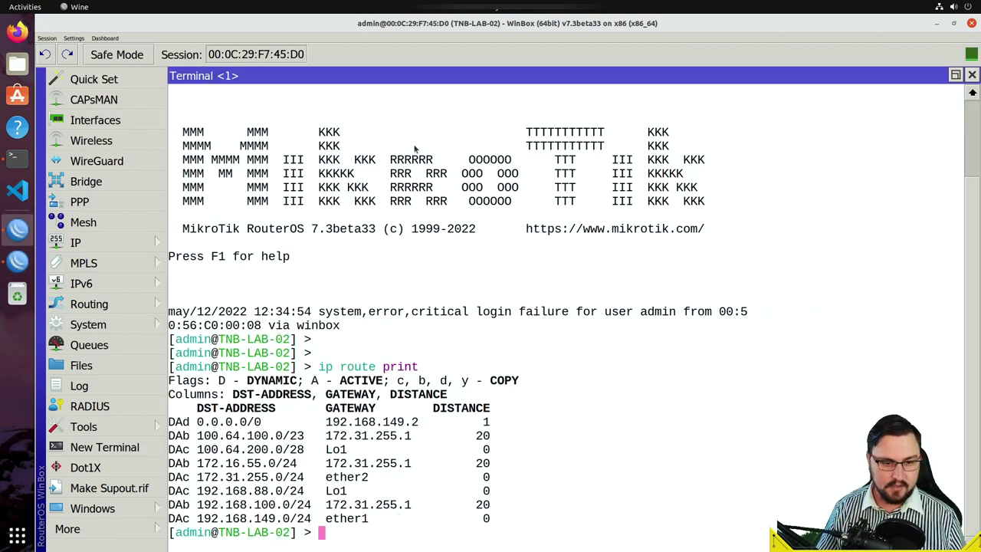
- List only the BGP routes on TNB-LAB-02 with "ip route print where bgp"
key("Up")
type("whe")
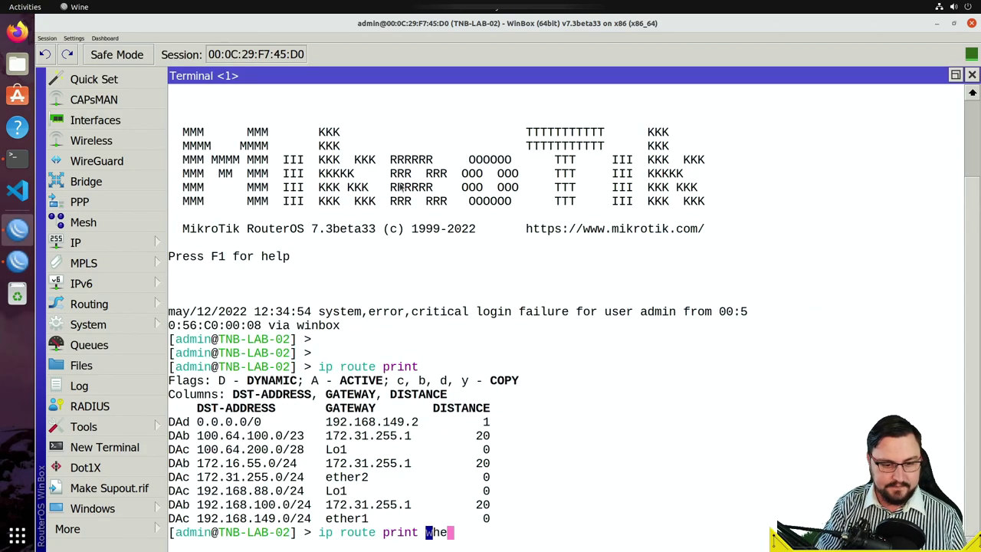
type("re bgp")
key("Return")
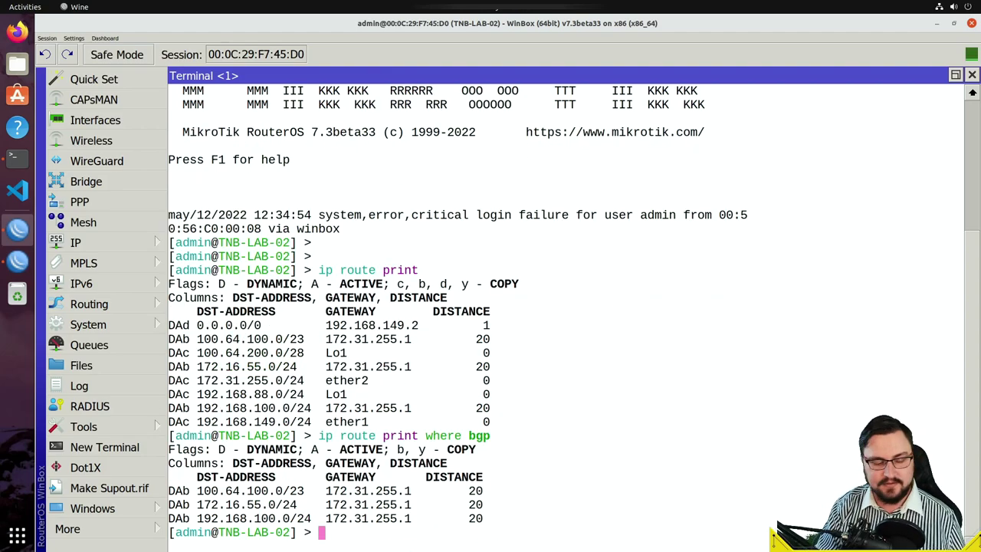
- Ping 100.64.100.1 from TNB-LAB-02 and stop after a few replies
type("ping 100.64.")
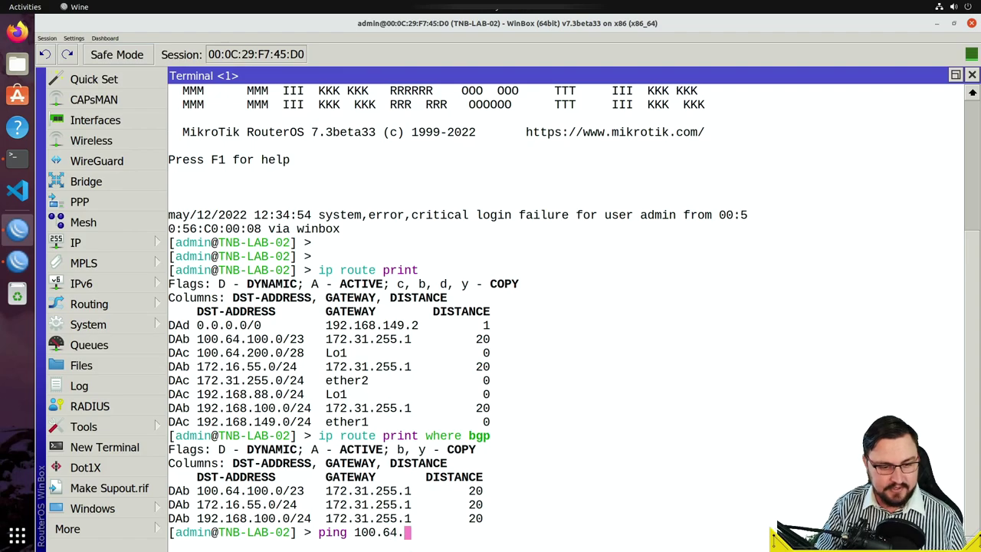
type("100.1")
key("Return")
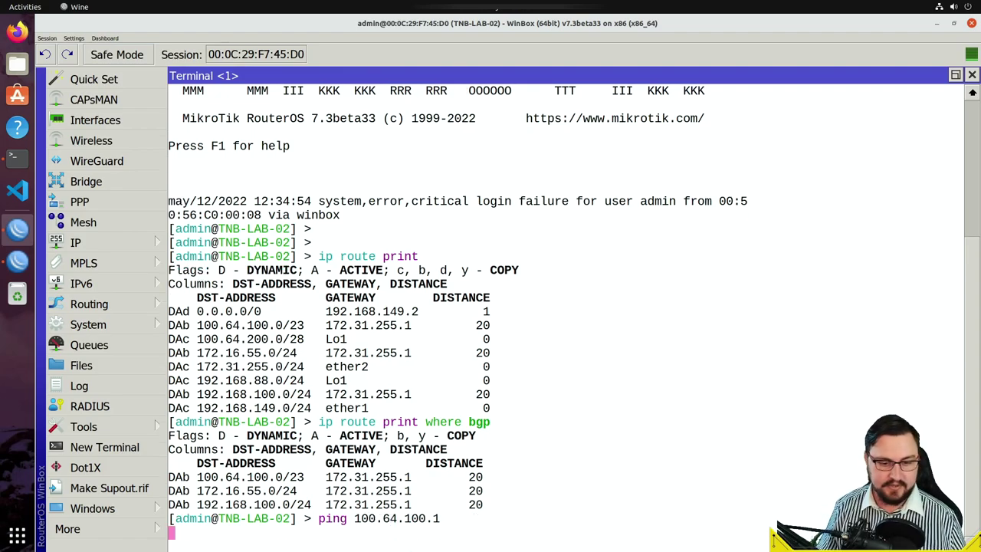
key("ctrl+c")
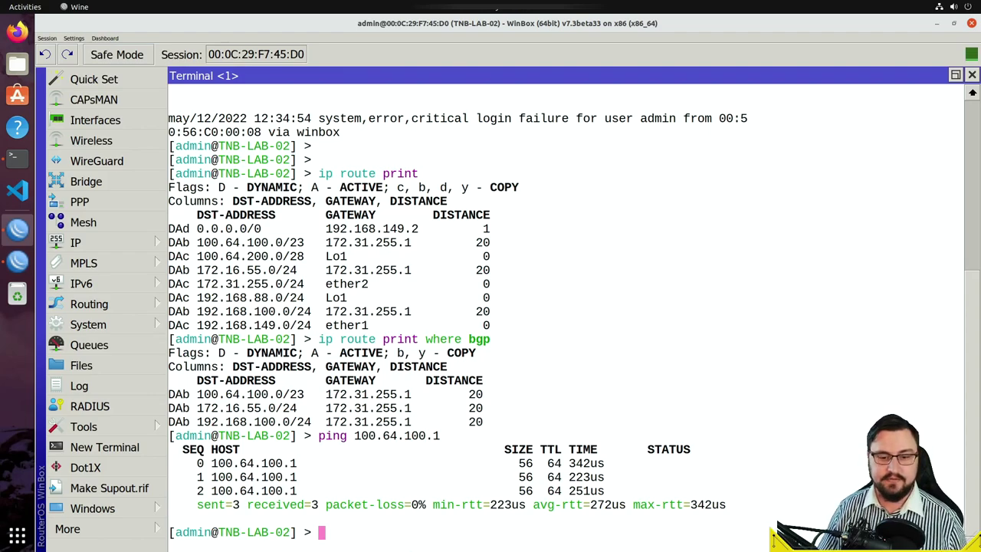
- Switch to TNB-LAB-01 and start a new BGP connection named to-tnblab-03 with AS 65000
left_click(17, 261)
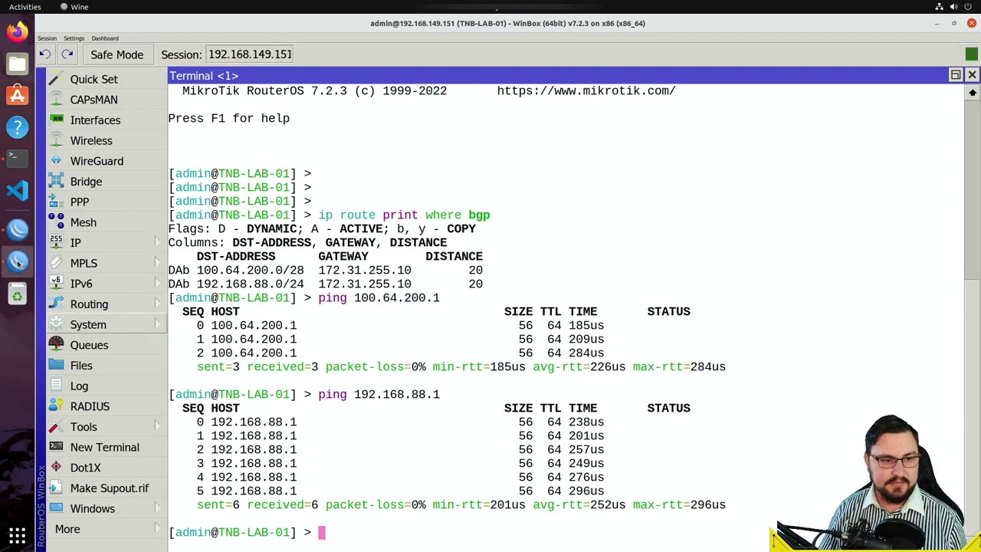
left_click(121, 311)
left_click(183, 310)
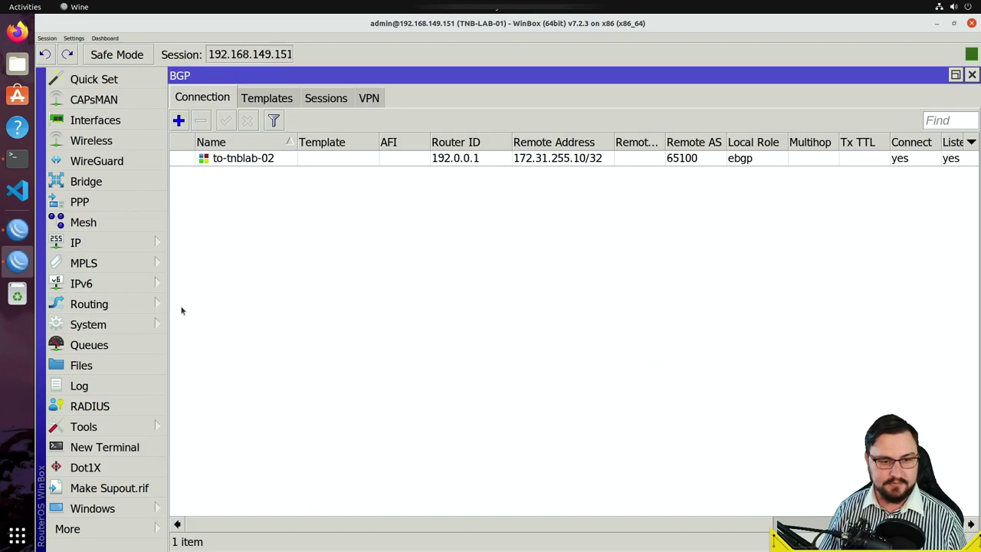
left_click(184, 122)
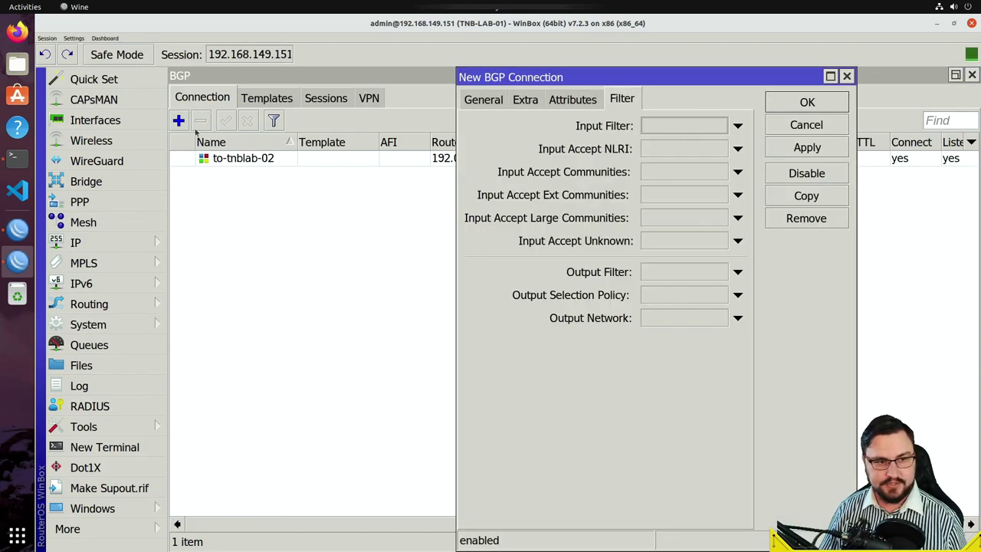
left_click(482, 102)
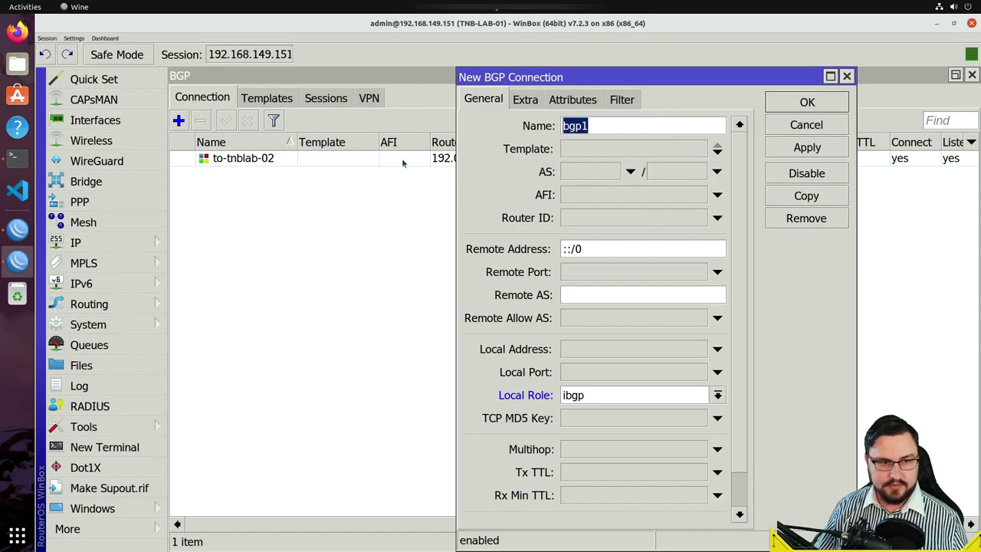
type("to-tnblab")
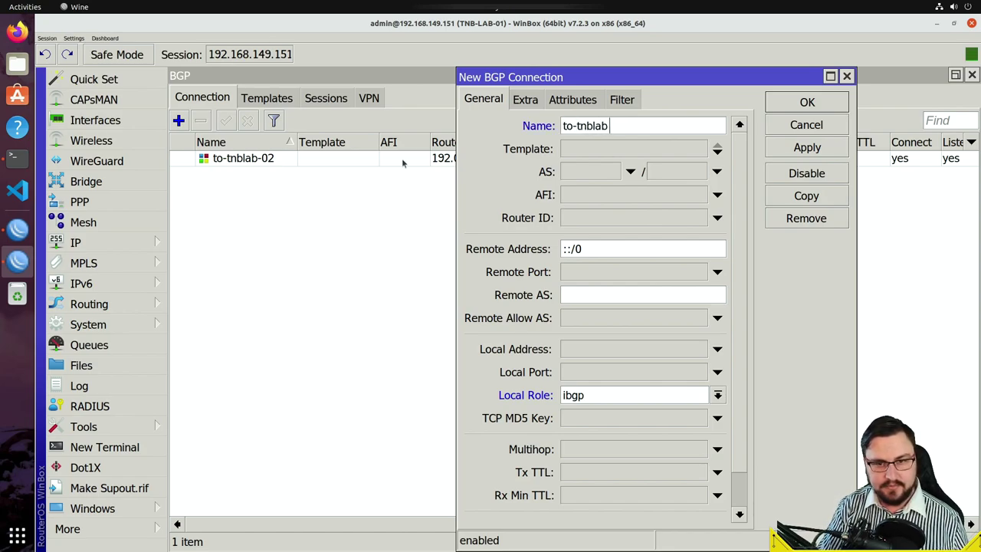
type("-02")
key("Tab")
key("Tab")
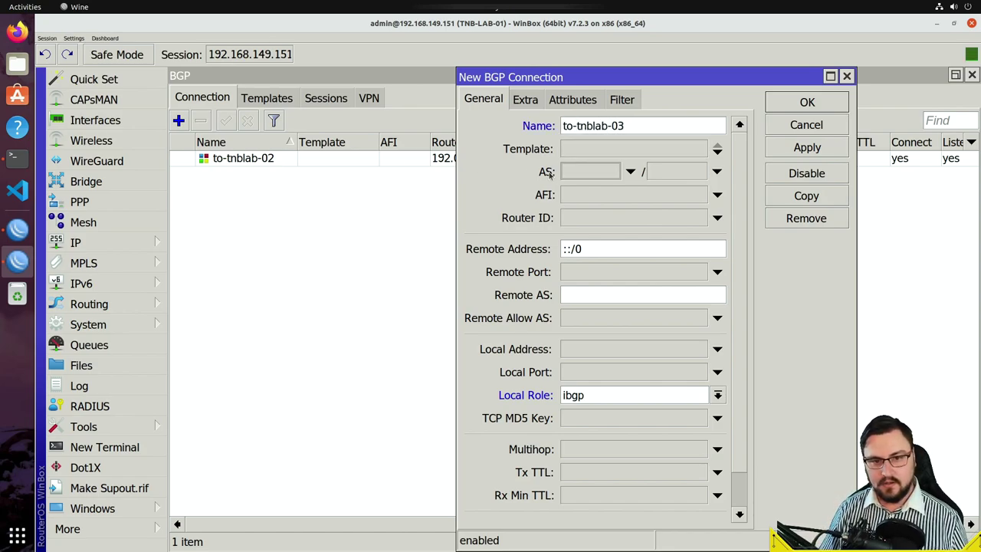
type("65000")
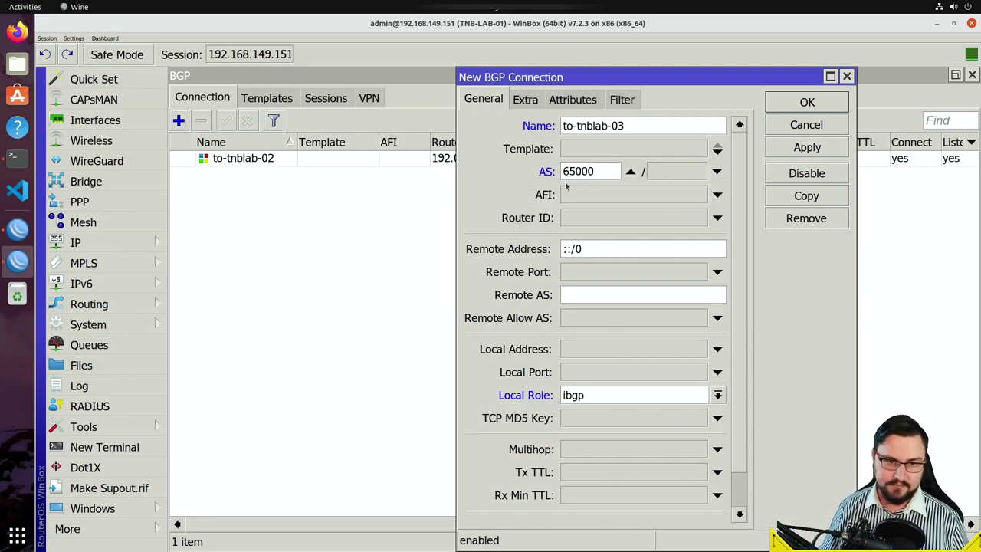
- Set the new connection's router ID to 192.0.0.1, remote address to 192.168.149.152 and remote AS to 65200
left_click(590, 217)
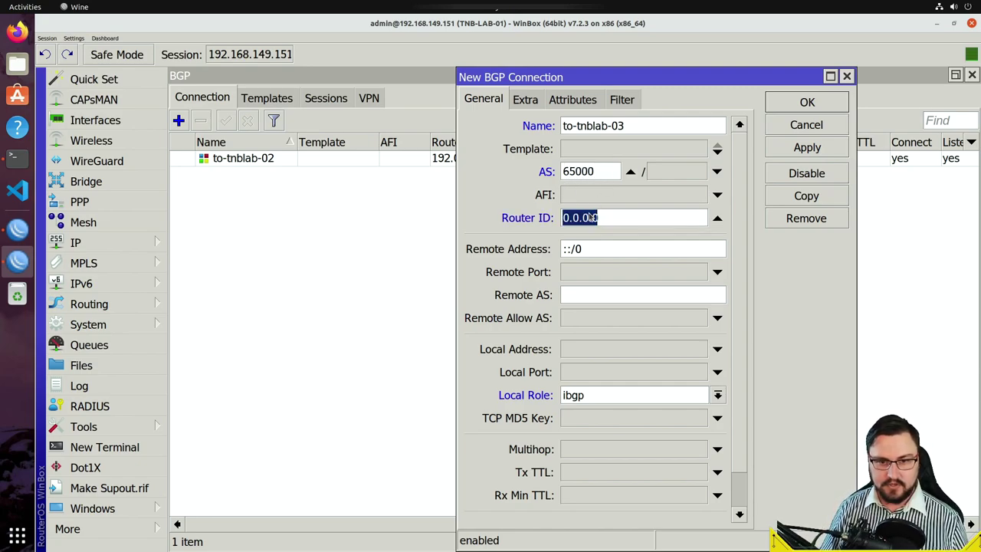
type("192.0.0.")
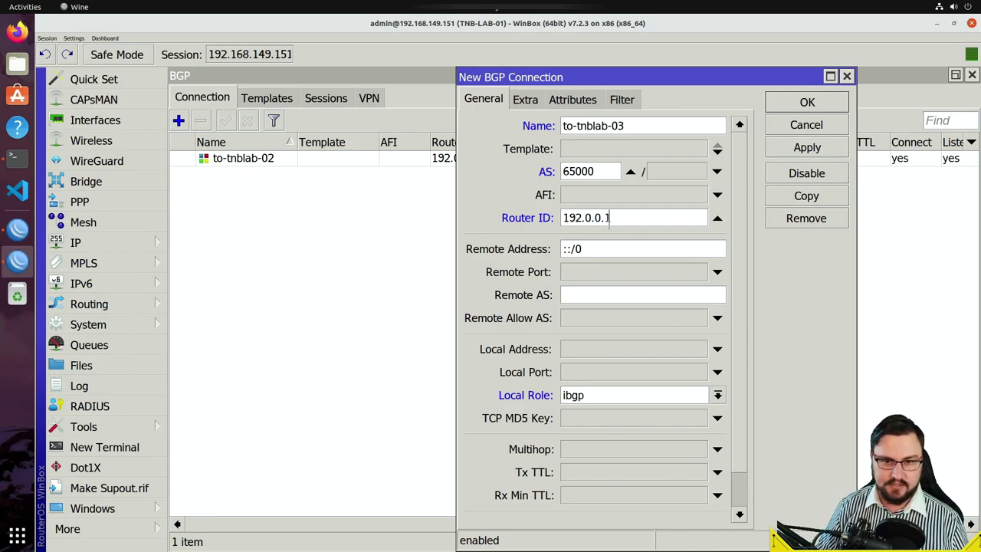
left_click(615, 249)
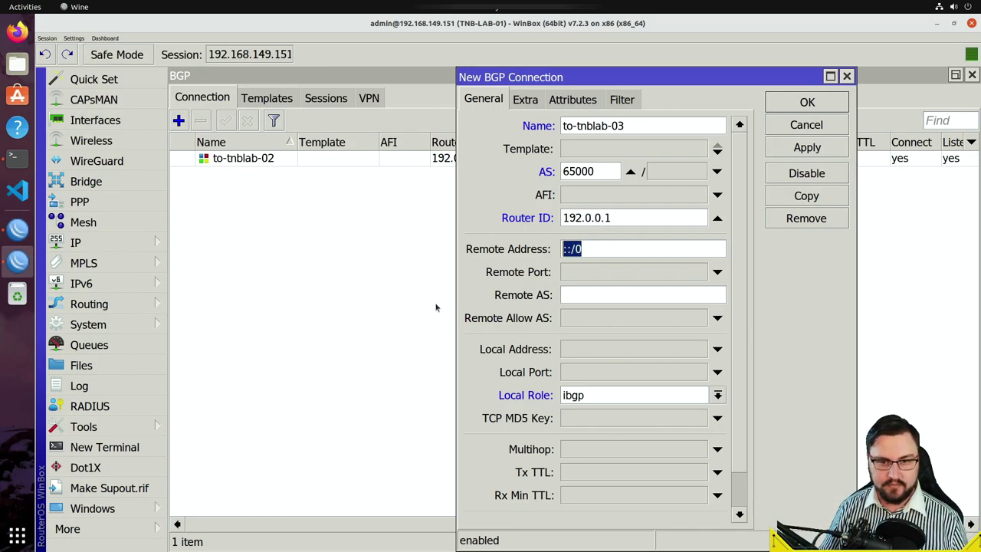
type("19")
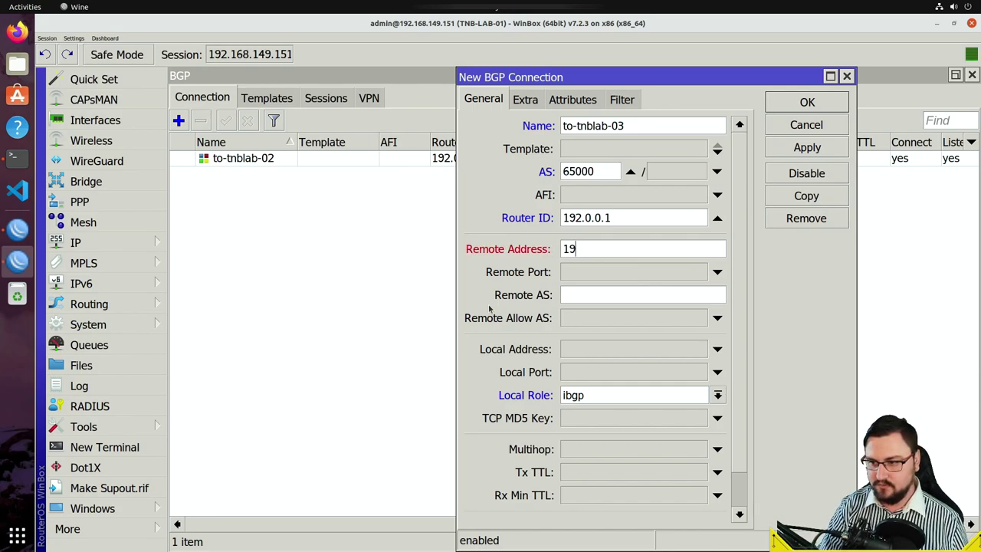
type("2.168.149.152")
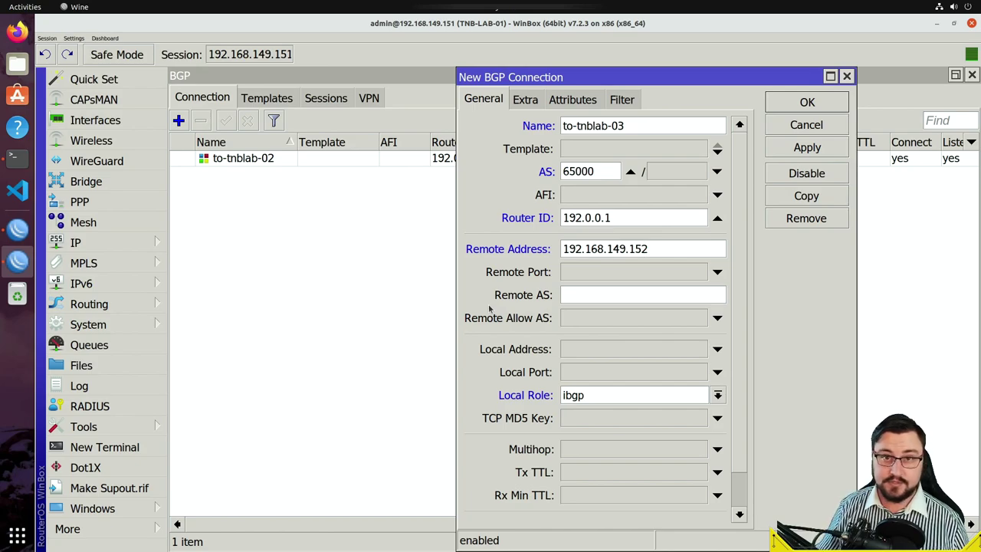
left_click(588, 299)
type("65200")
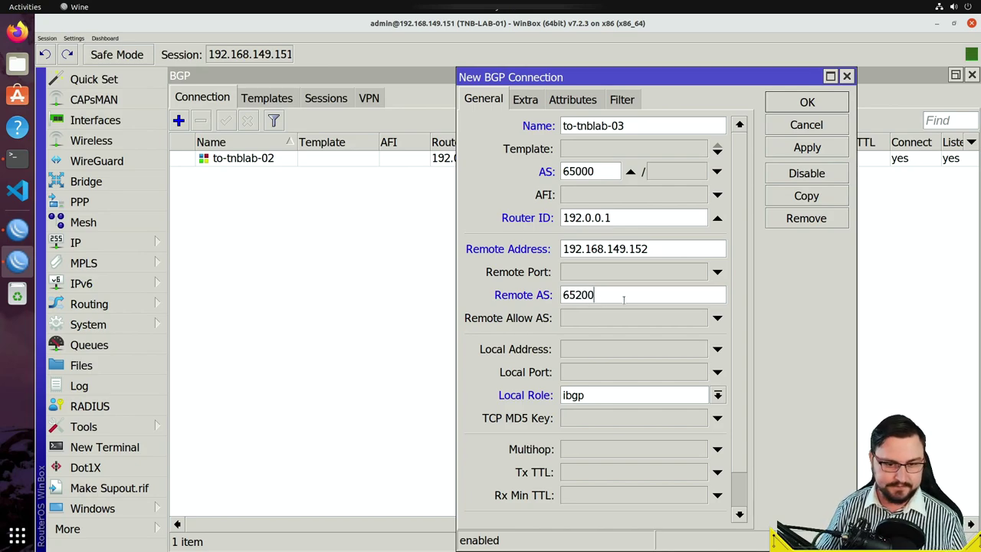
- Set the connection's local role to ebgp and enable both Connect and Listen
left_click(658, 402)
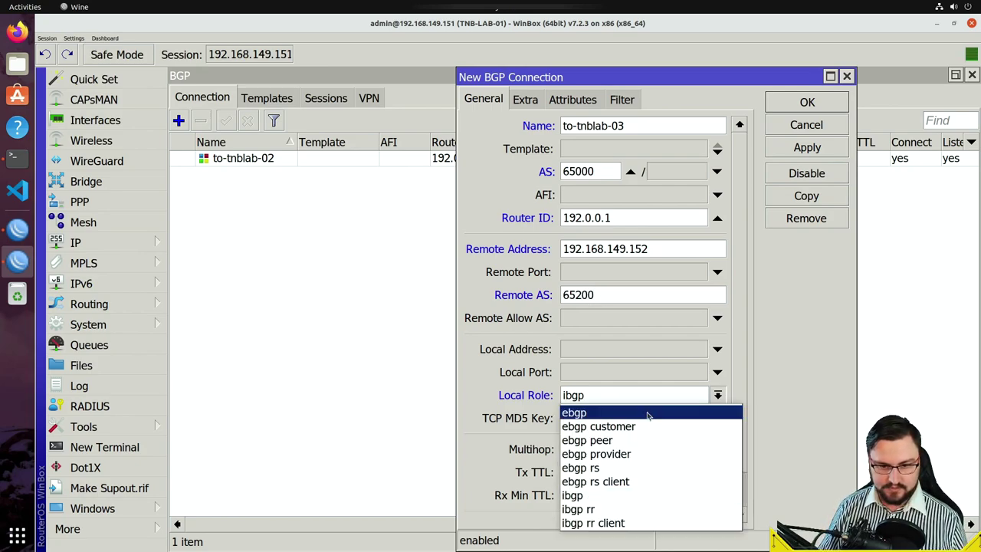
left_click(657, 408)
scroll(647, 380, "down", 1)
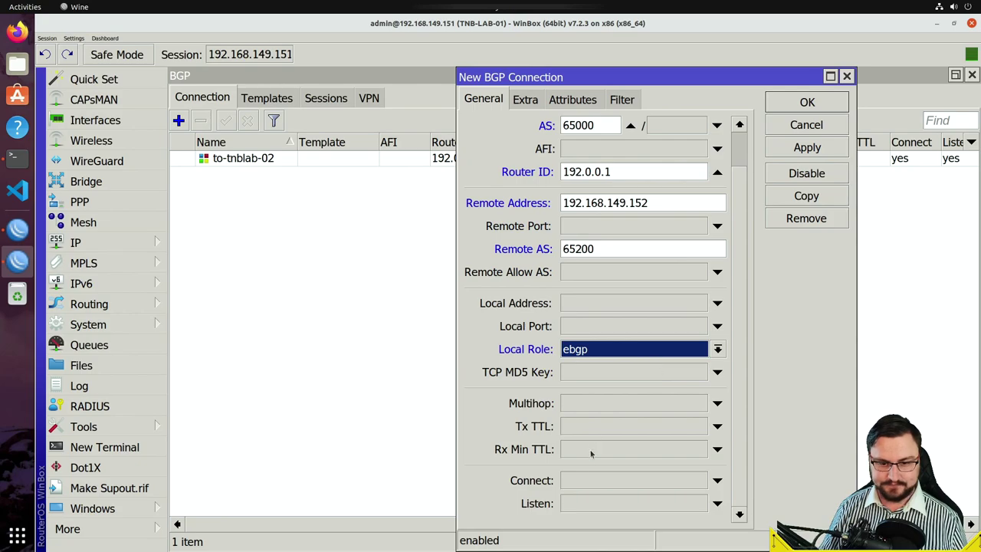
left_click(567, 481)
left_click(566, 481)
left_click(567, 503)
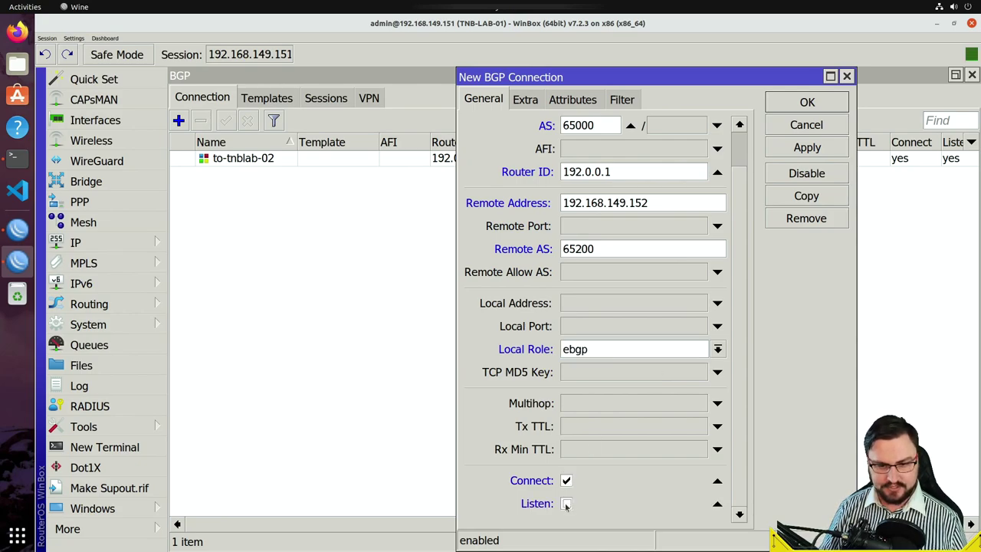
scroll(594, 218, "up", 1)
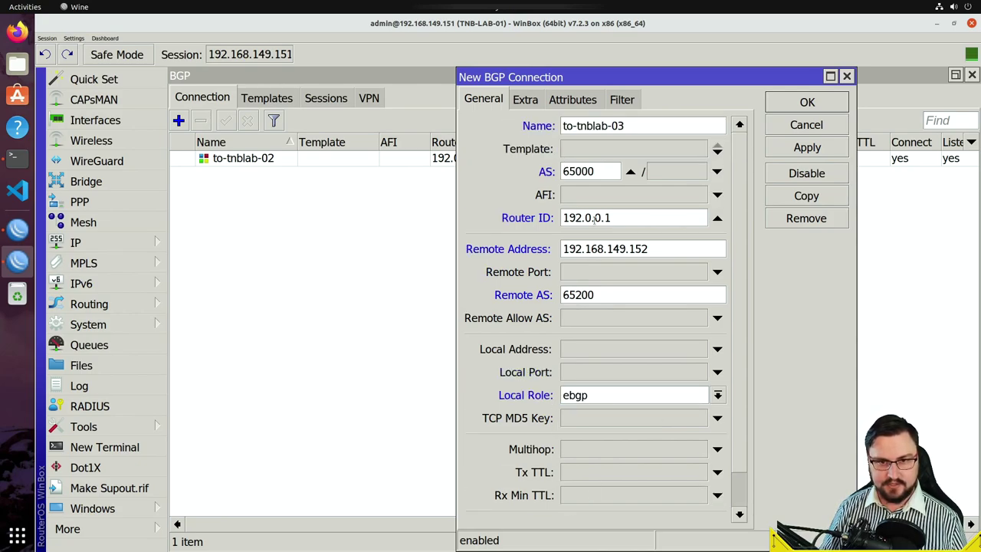
- Set the output network to my-bgp-out, save the to-tnblab-03 connection and widen the Remote Address column in the connection list
left_click(627, 105)
left_click(687, 317)
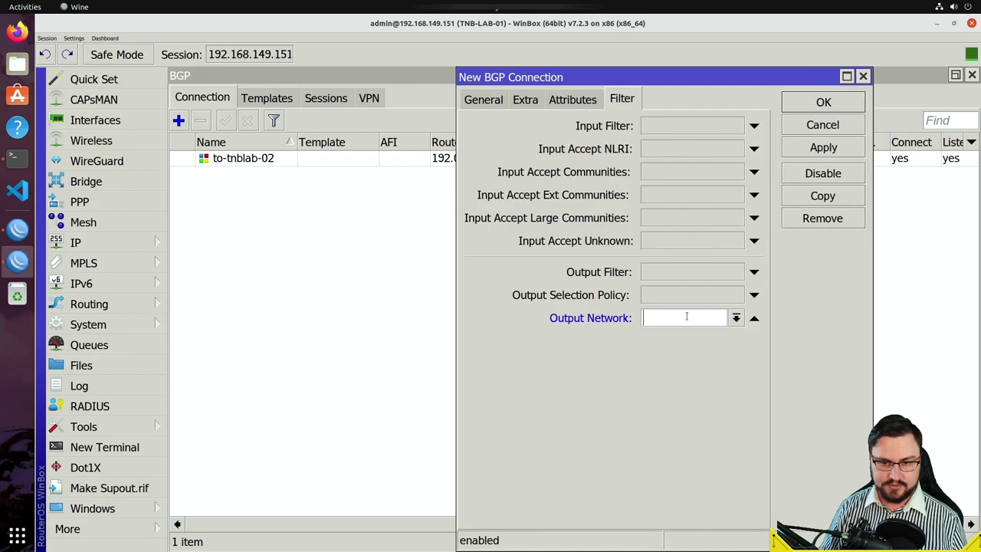
left_click(736, 318)
left_click(719, 337)
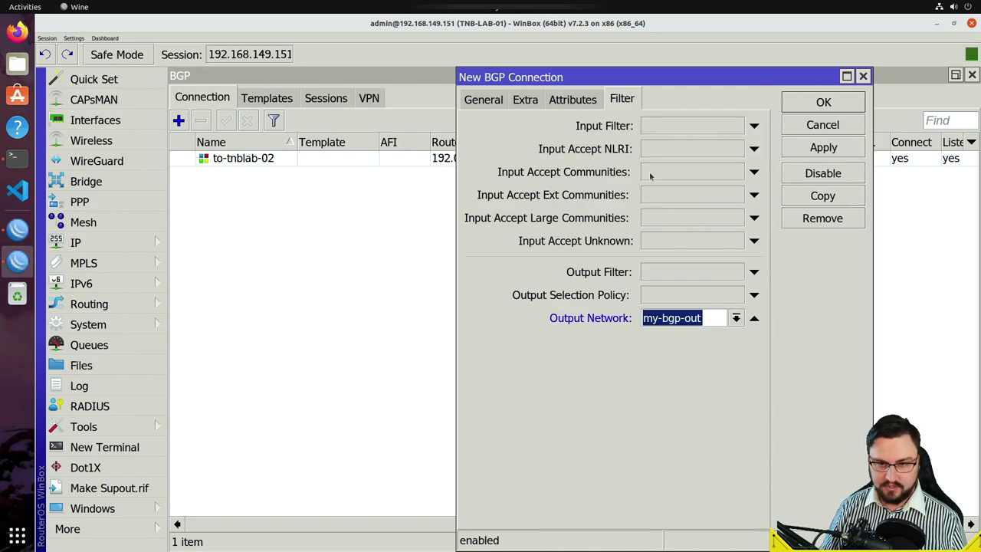
left_click(484, 100)
left_click(806, 148)
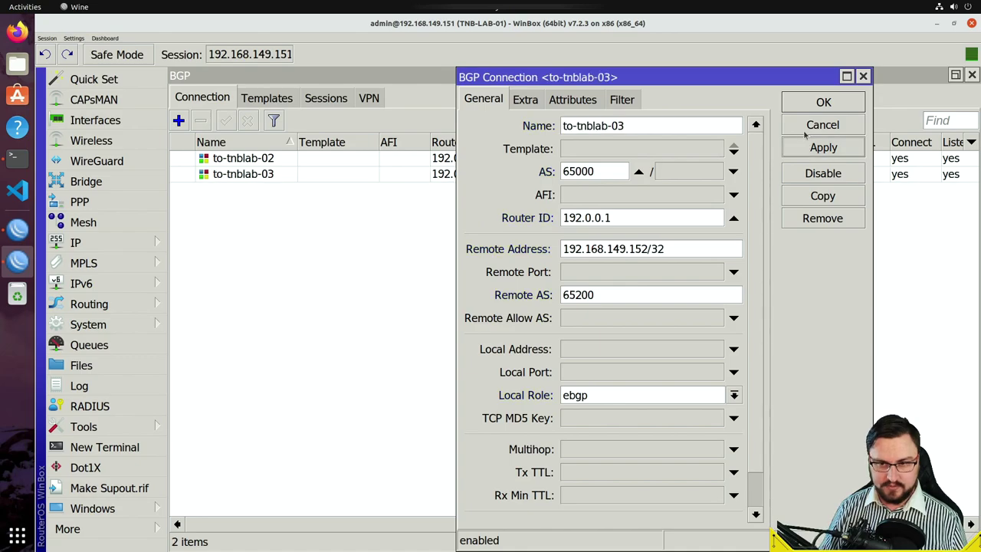
left_click(802, 105)
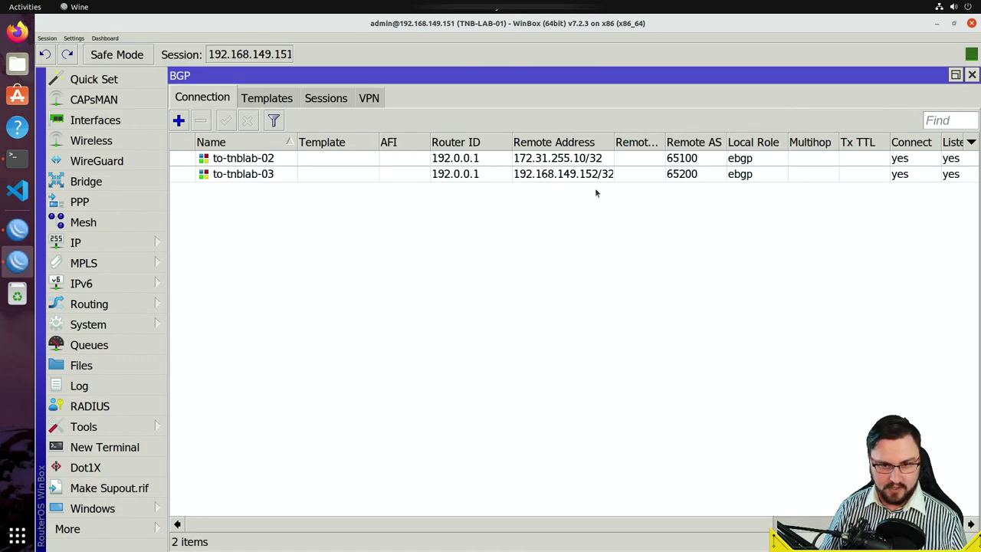
left_click_drag(614, 142, 631, 142)
- Open a new maximized terminal on TNB-LAB-01 and print the BGP configuration with "routing bgp export"
left_click(101, 447)
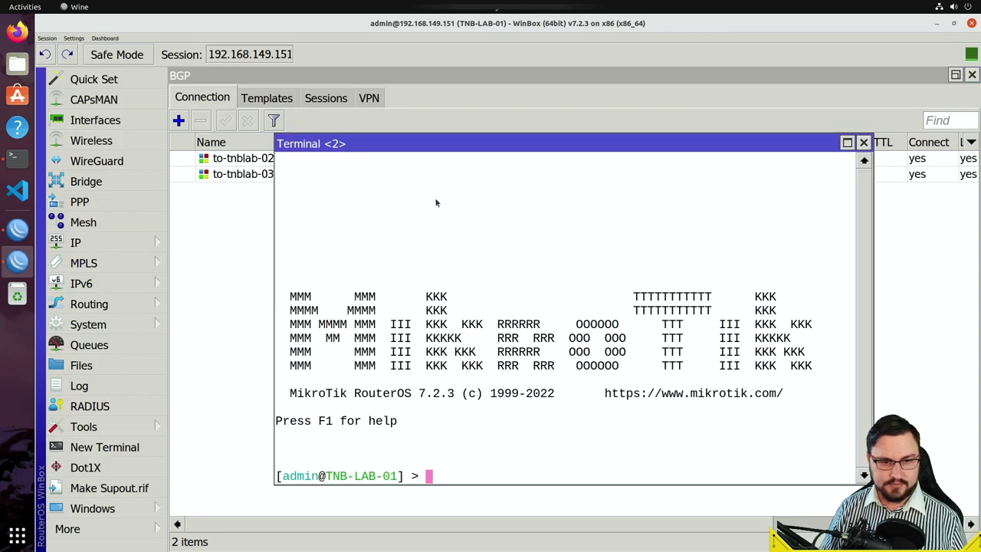
double_click(368, 146)
key("Return")
key("Return")
type("export")
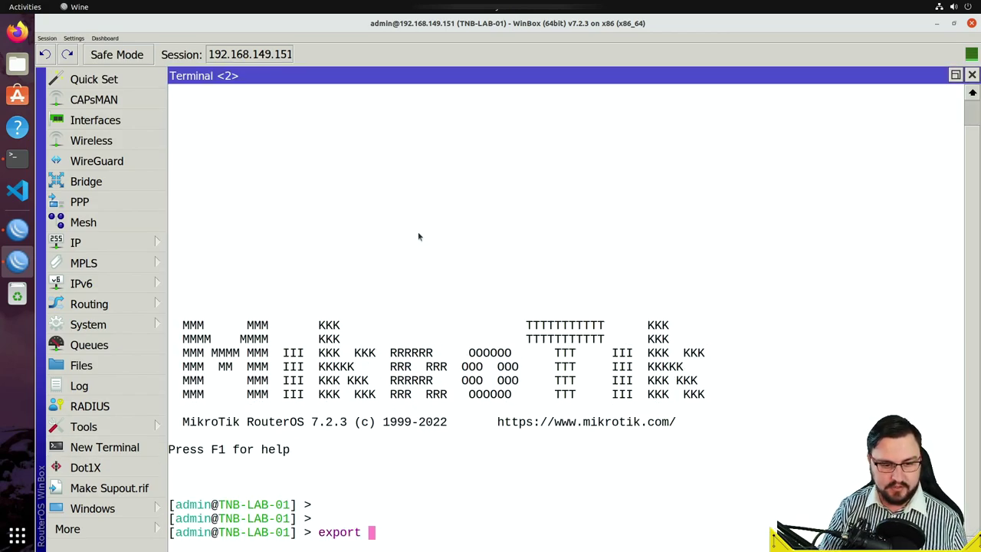
key("BackSpace")
type("routing bgp export")
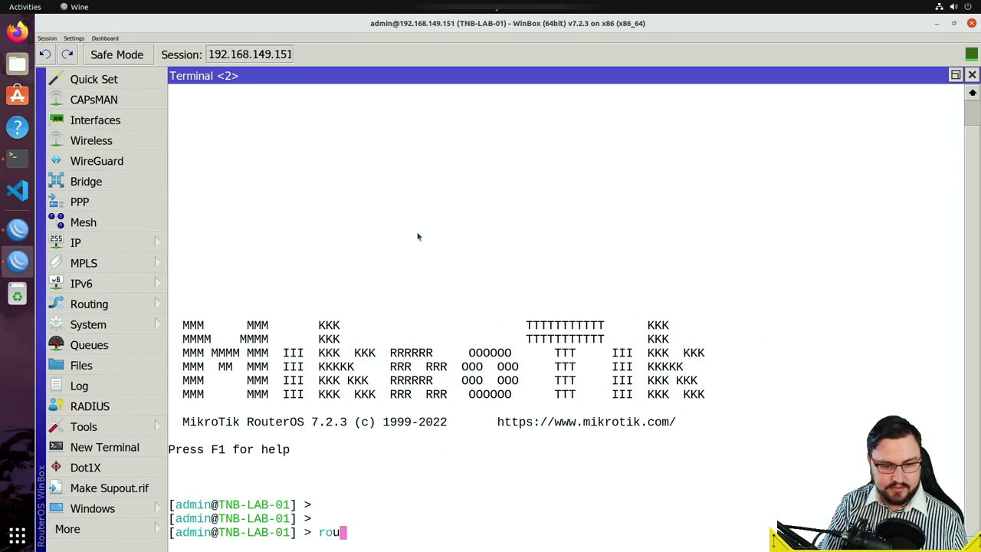
key("Return")
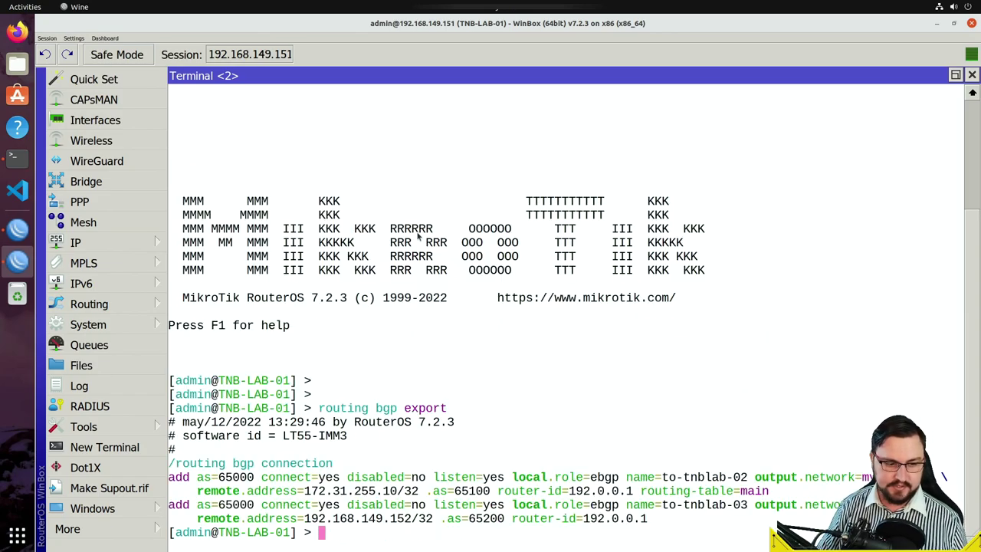
- Examine the exported to-tnblab-02 entry, highlighting its local role, output network, remote address and remote AS parameters
left_click_drag(769, 491, 270, 468)
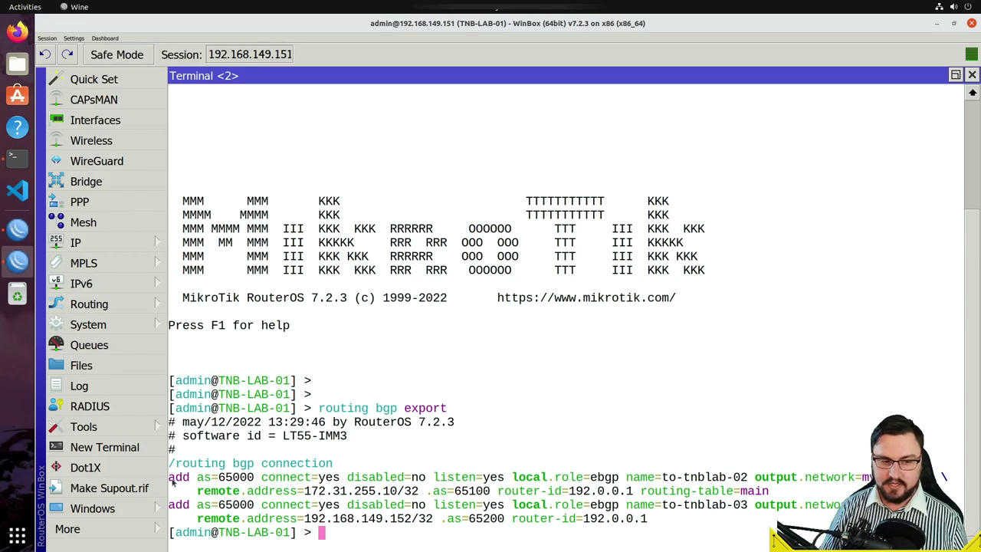
left_click_drag(198, 479, 330, 483)
left_click(289, 487)
left_click_drag(427, 478, 626, 479)
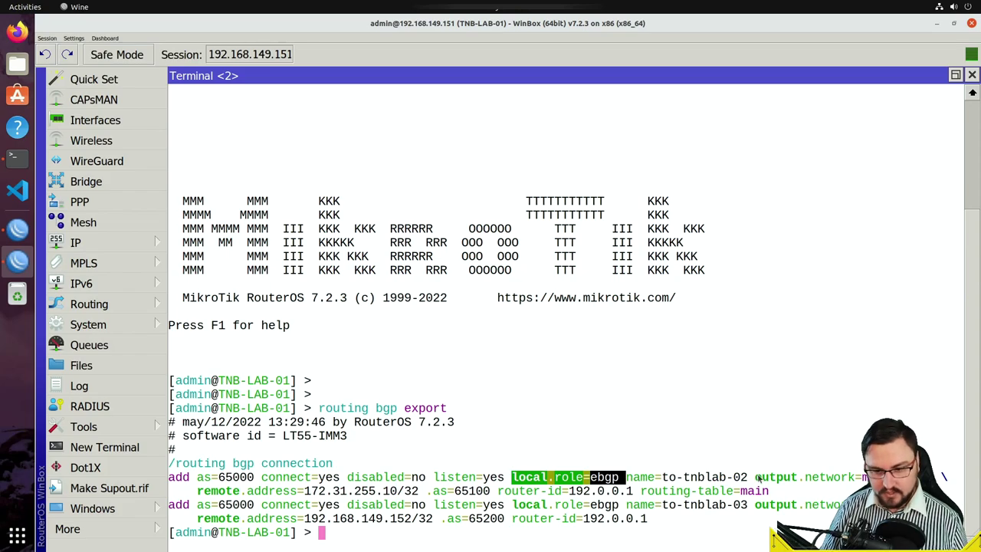
left_click_drag(757, 479, 941, 476)
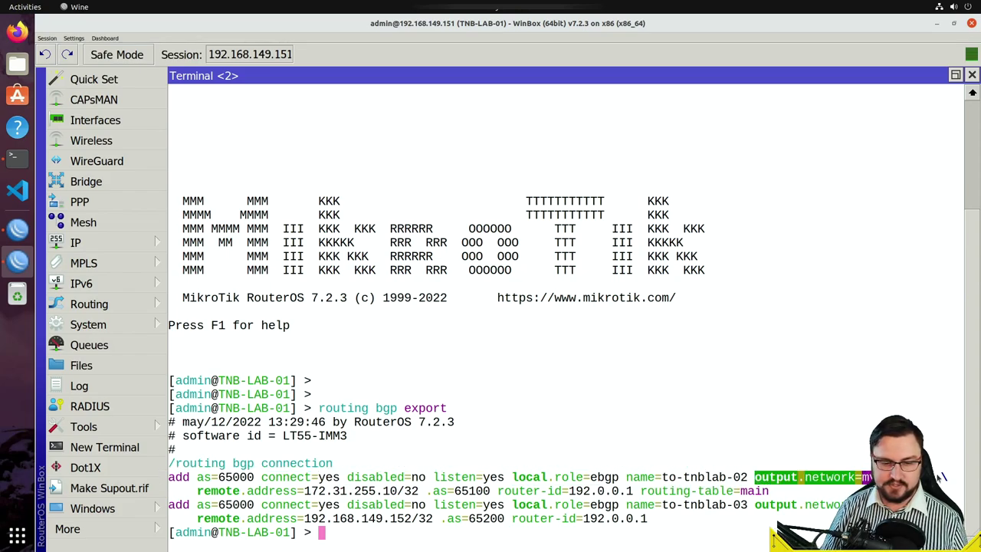
left_click_drag(199, 492, 487, 494)
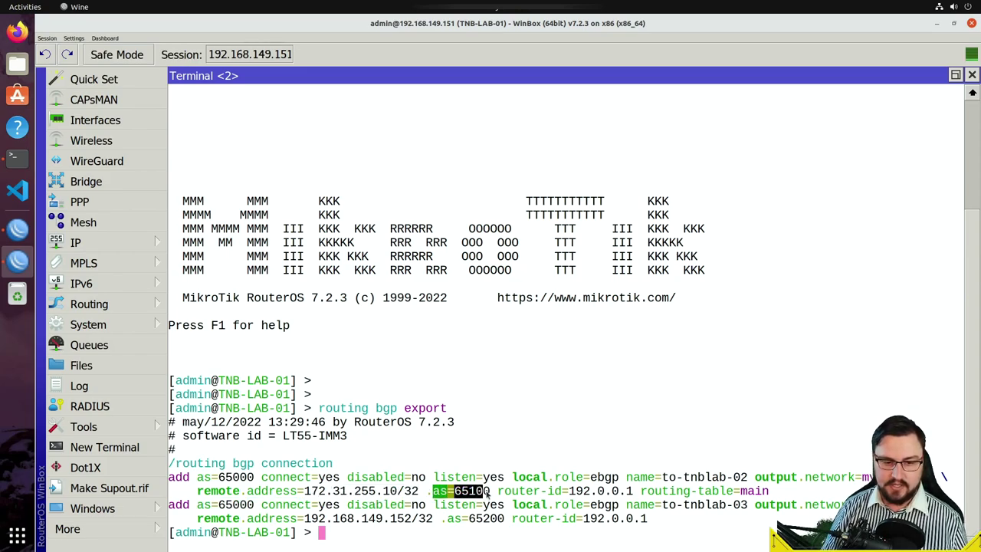
double_click(204, 492)
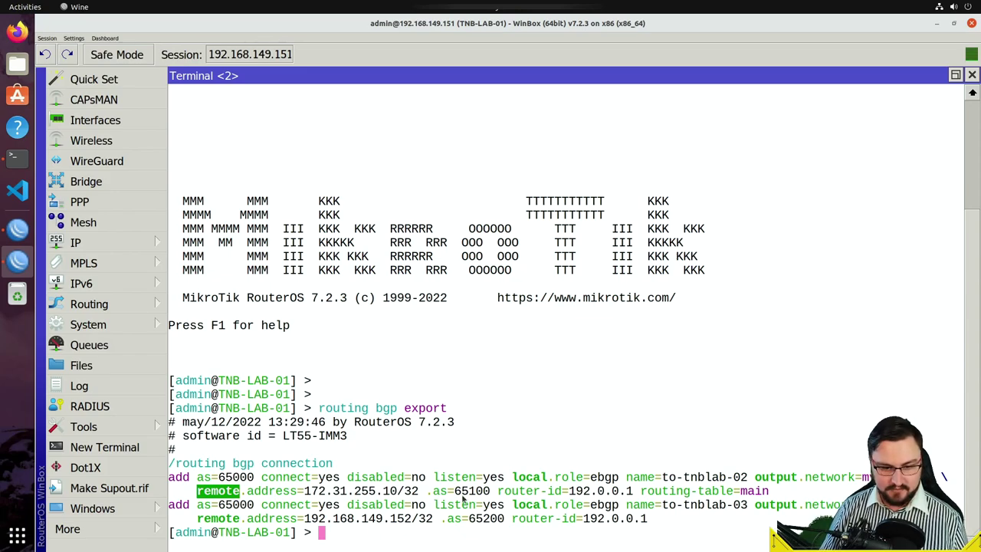
- Highlight the router ID and routing table parameters of the exported to-tnblab-02 entry
left_click_drag(494, 493, 766, 496)
left_click(767, 498)
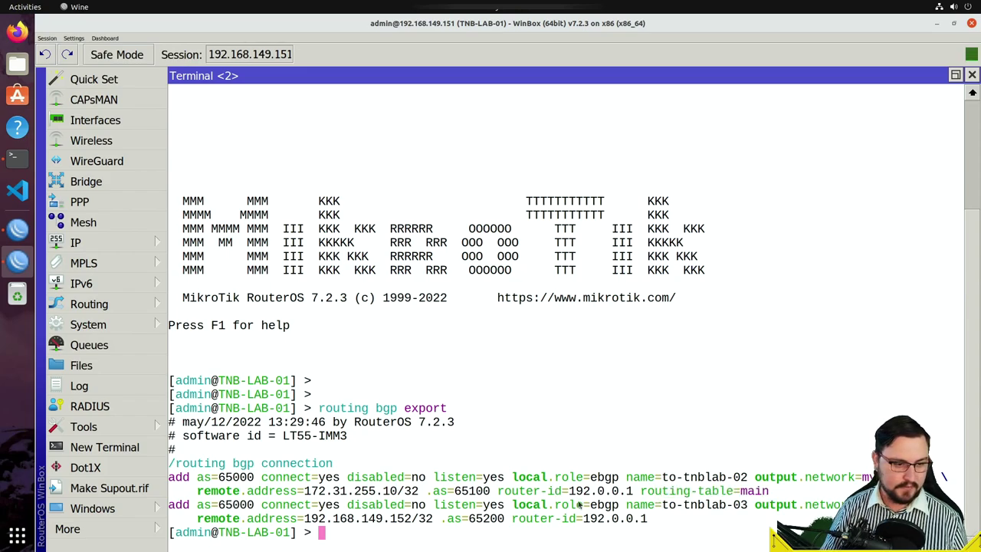
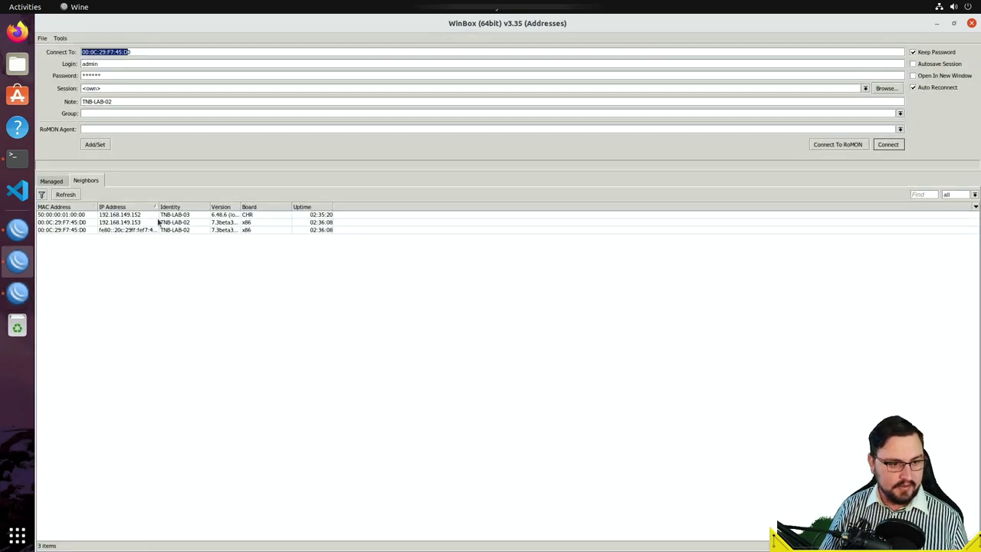
- Connect to the neighbor TNB-LAB-03 with the saved login and maximize its session window
left_click(153, 222)
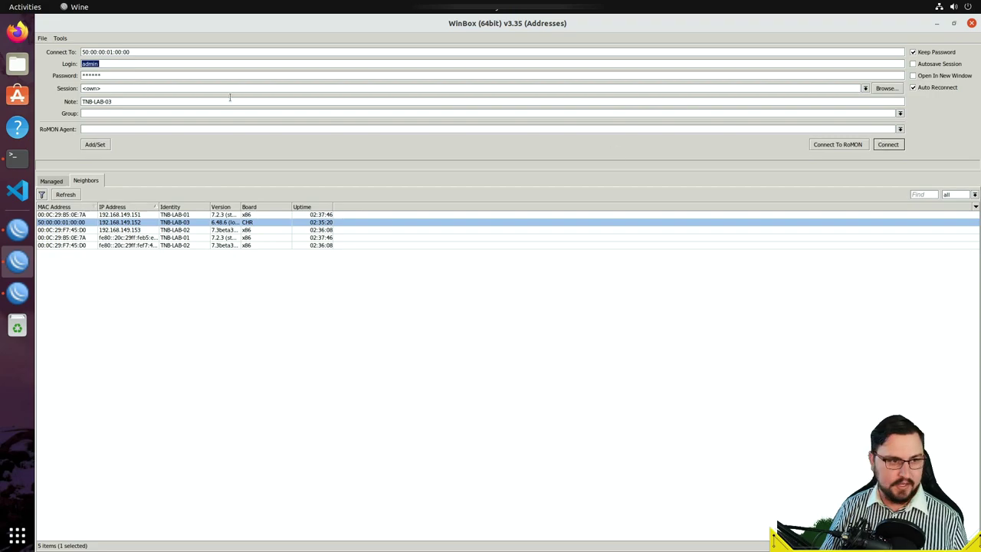
key("Return")
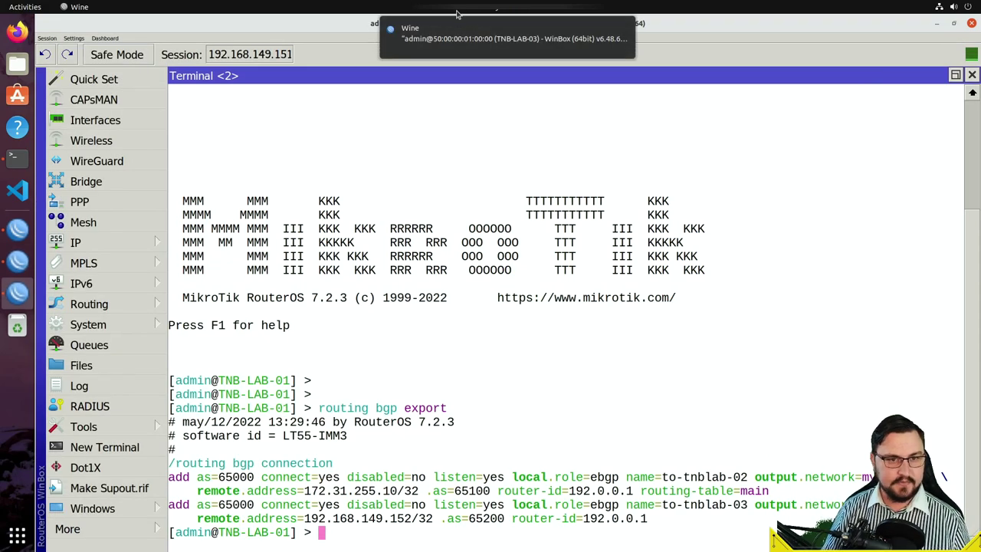
left_click(17, 229)
left_click(17, 261)
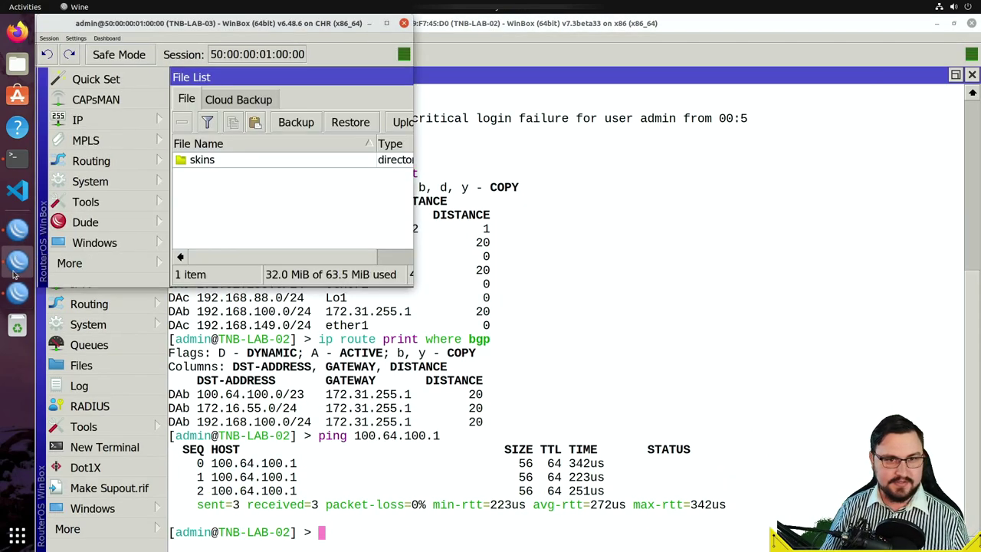
double_click(167, 26)
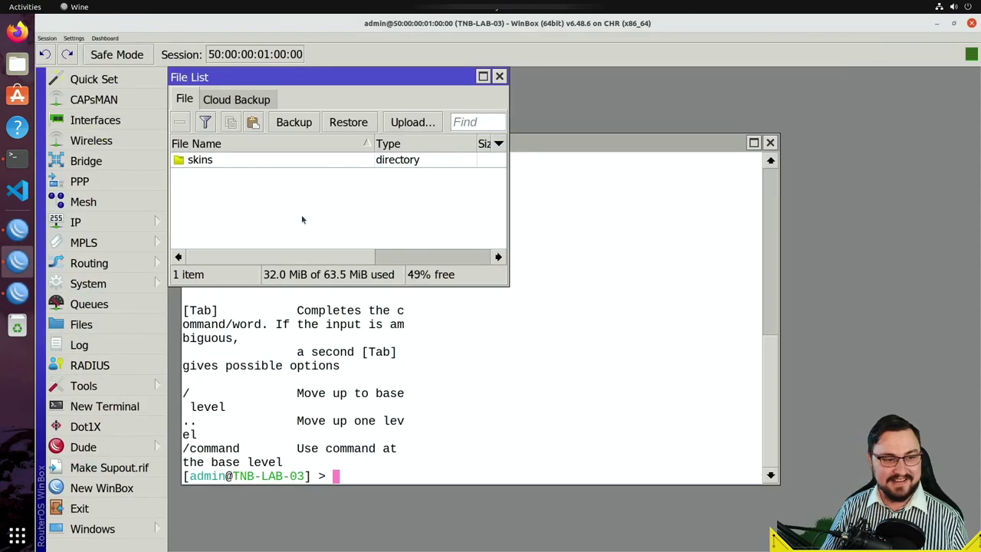
- Close the leftover File List, User List and Terminal windows on TNB-LAB-03
left_click(499, 77)
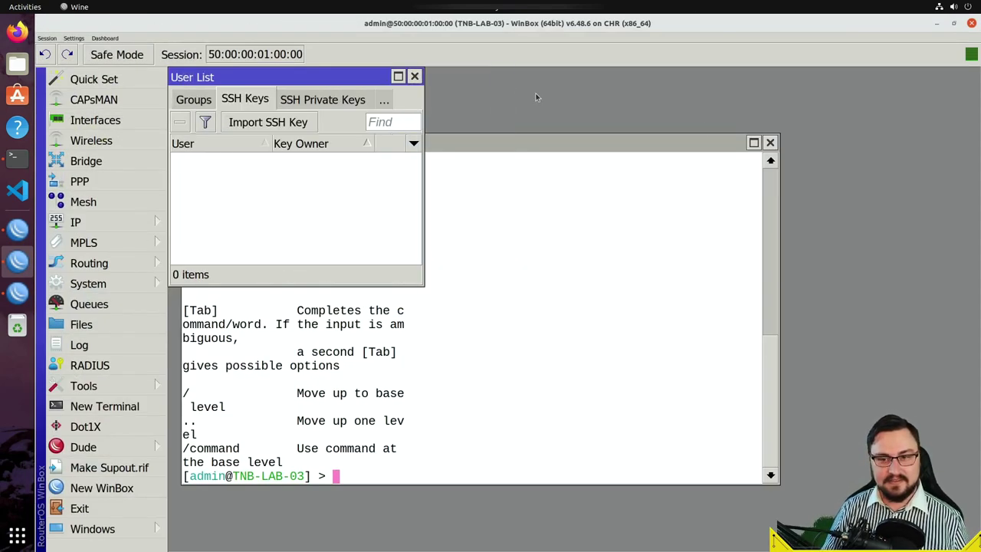
left_click(769, 143)
left_click(414, 77)
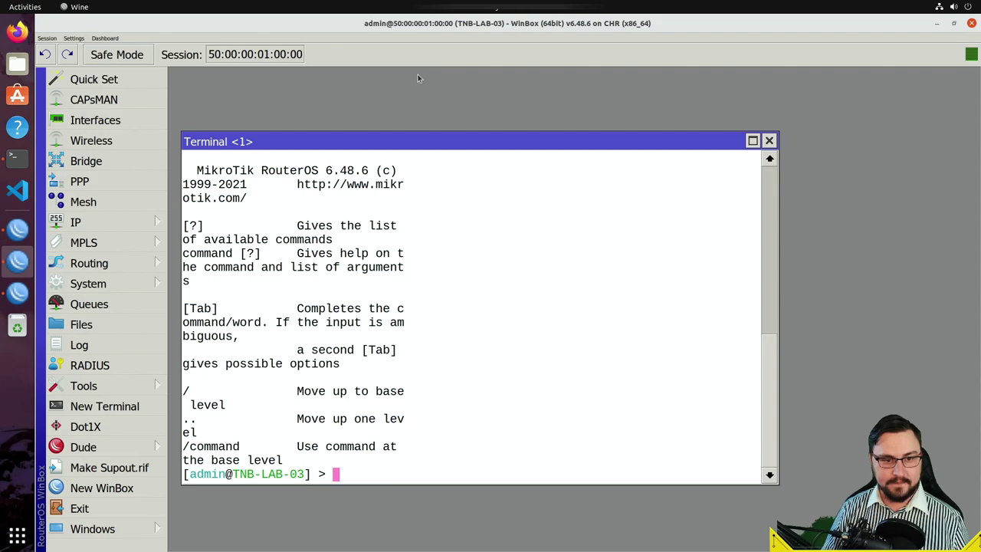
left_click(769, 143)
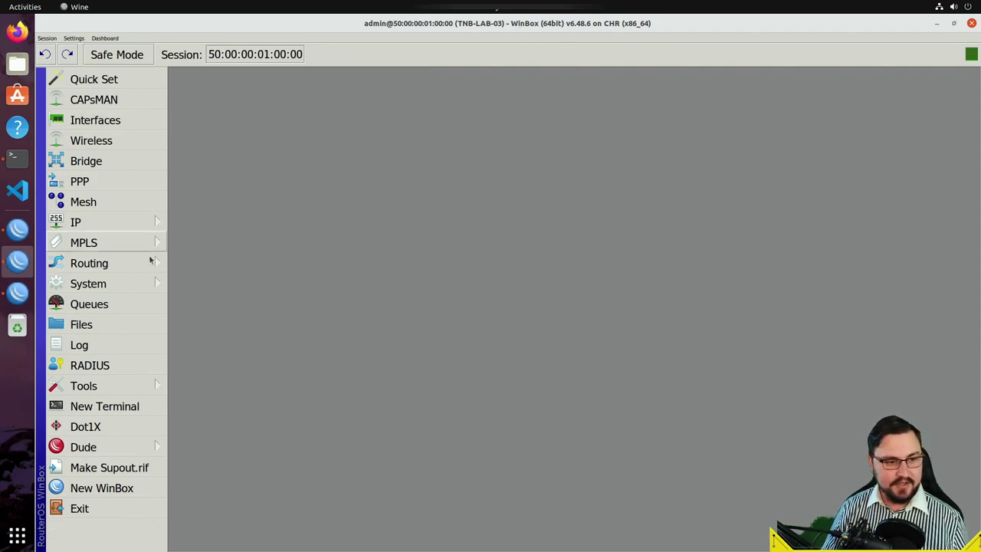
- Start a new BGP instance on TNB-LAB-03 named AS65200 with AS number 65200
left_click(115, 263)
left_click(220, 280)
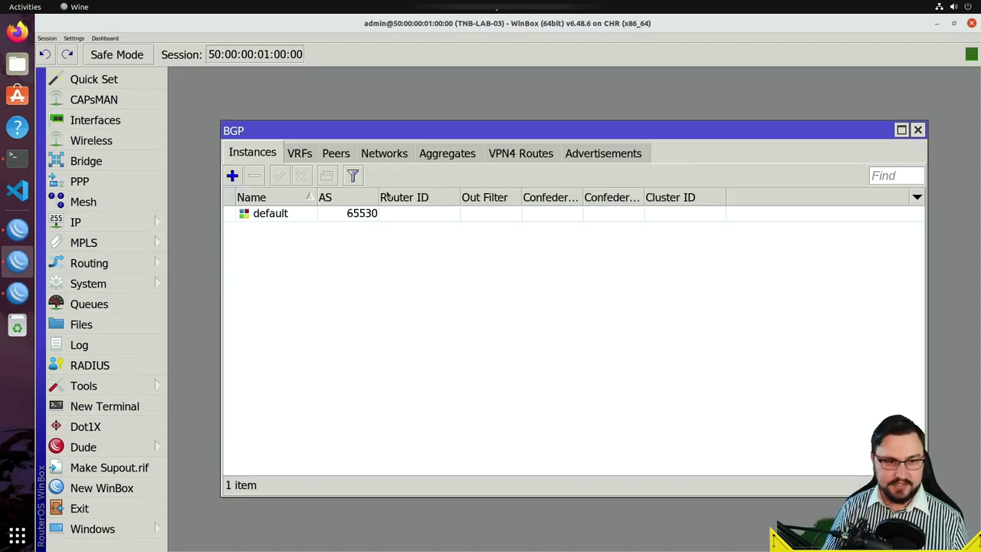
left_click(232, 175)
type("AS")
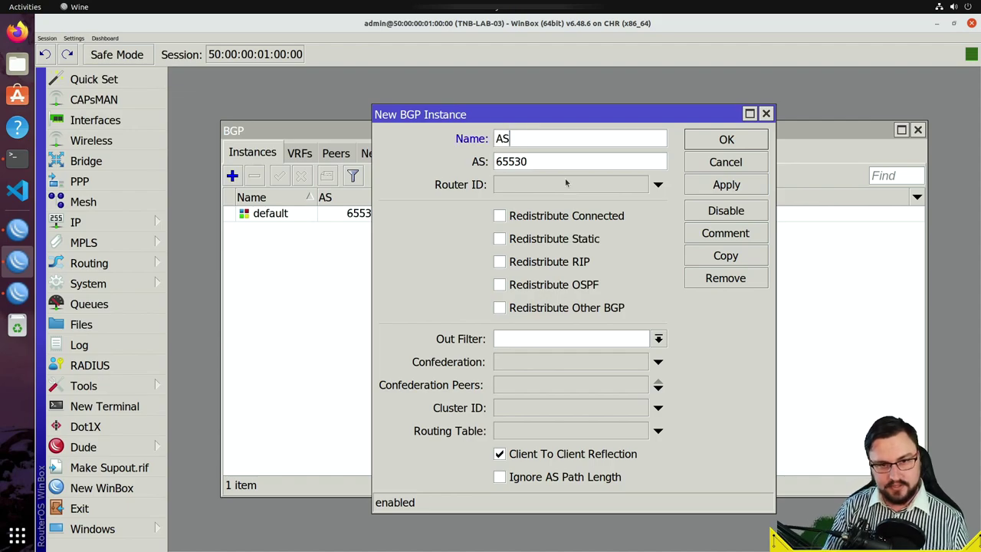
type("65200")
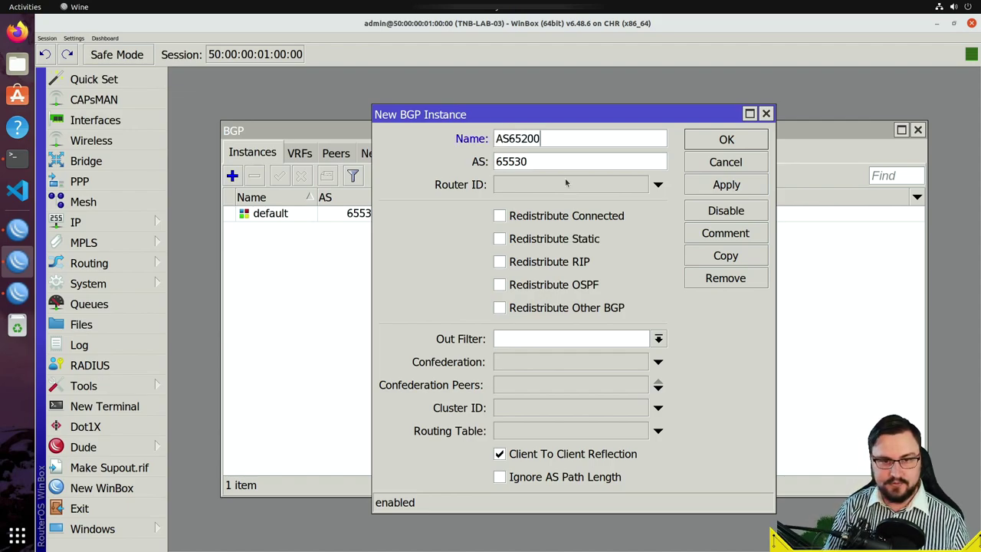
key("Tab")
type("65200")
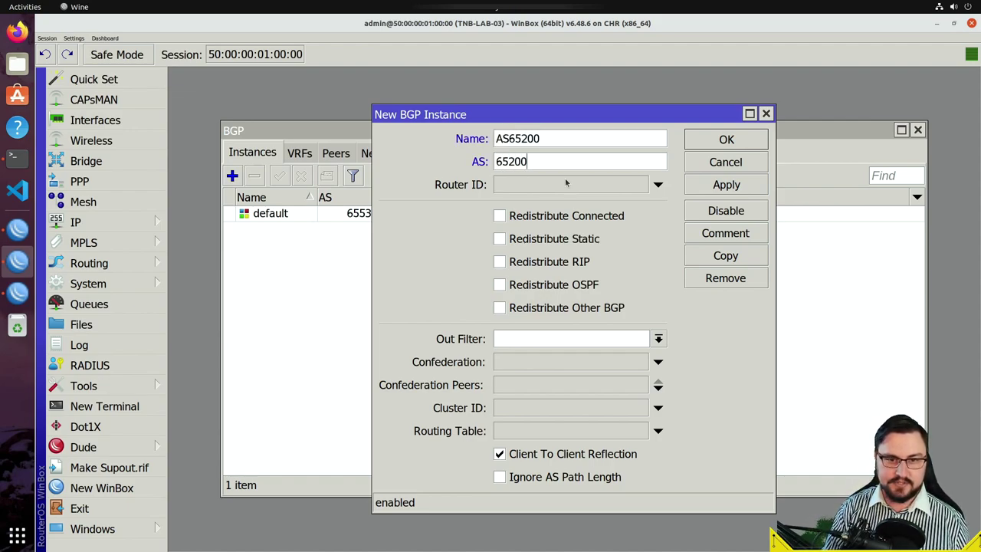
key("Tab")
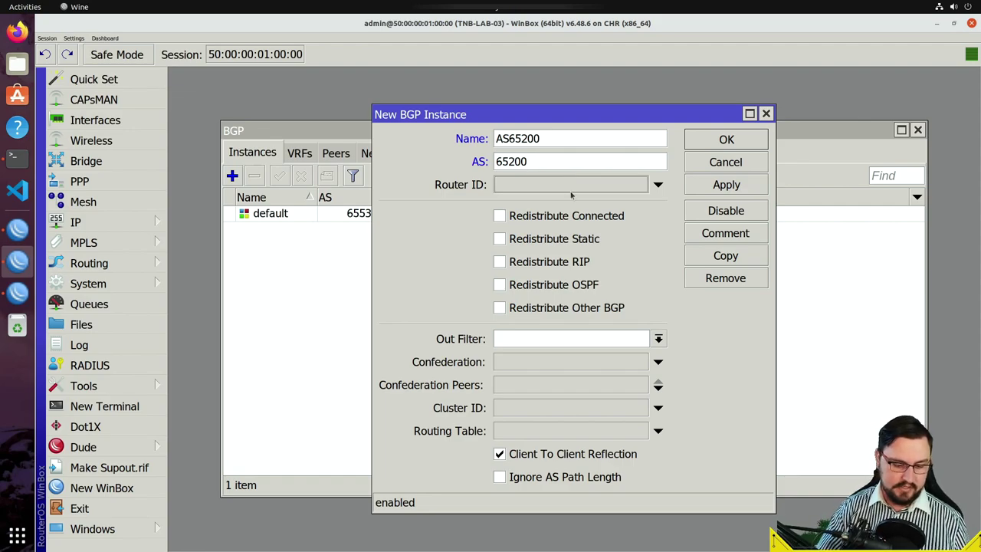
- Set the new instance's router ID to 192.168.149.152 and save the instance
type("192")
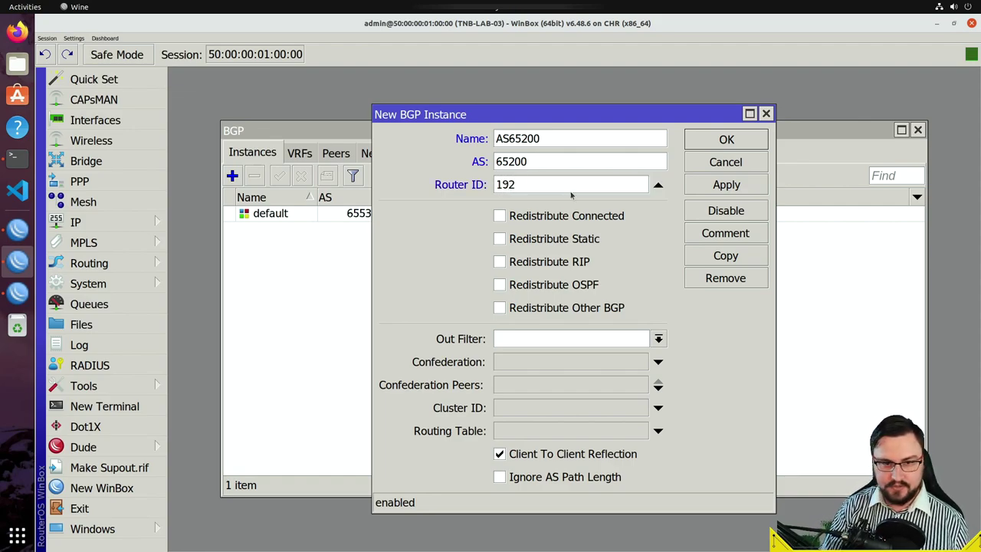
type(".168.149")
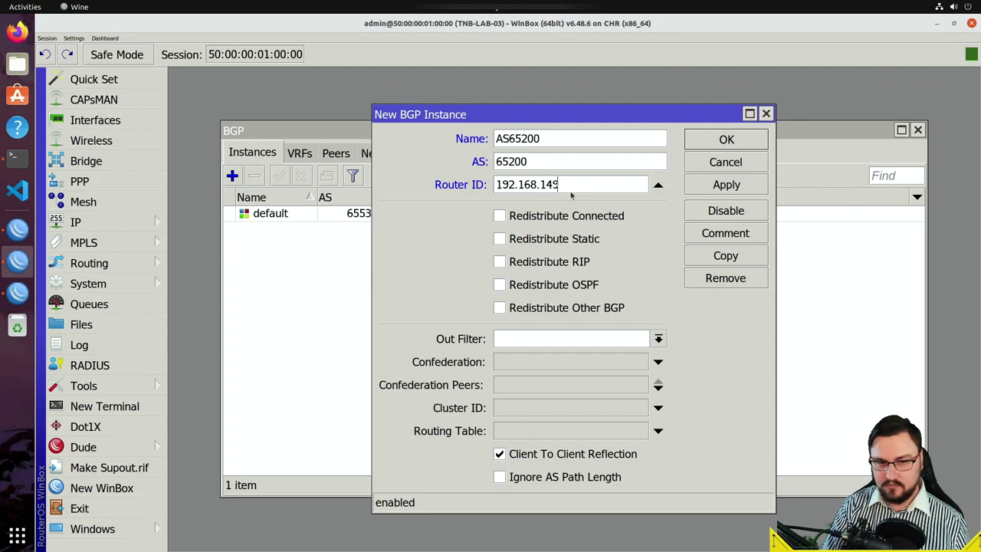
type(".152")
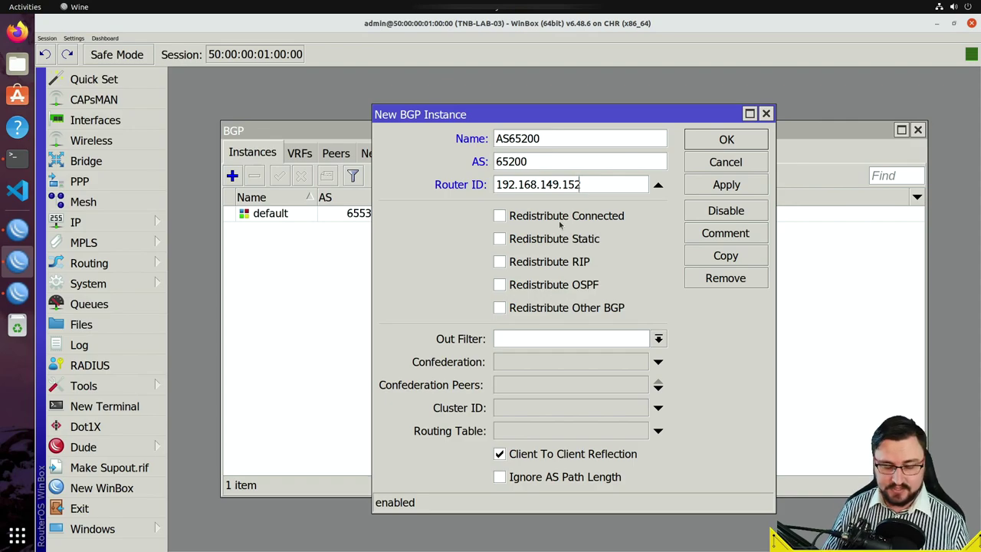
left_click(749, 185)
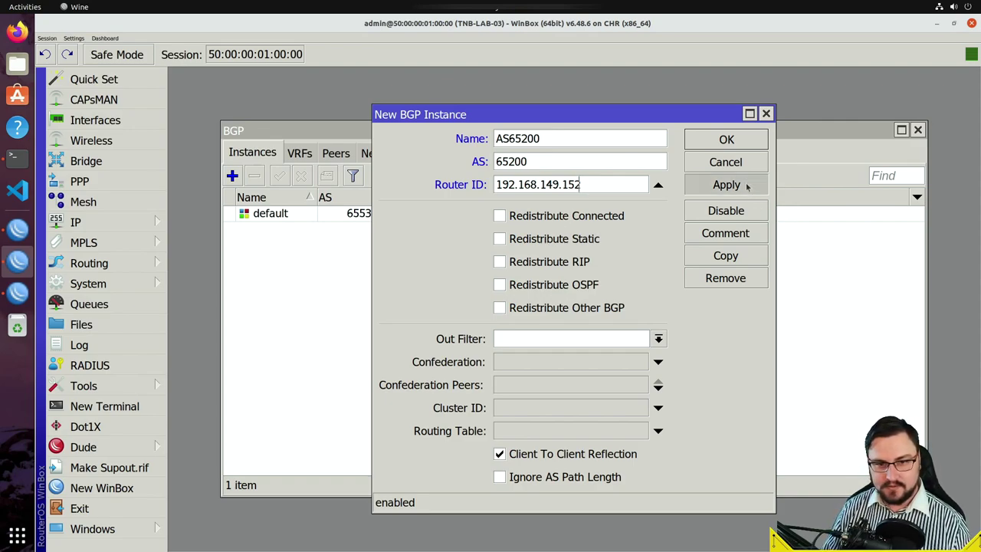
left_click(720, 144)
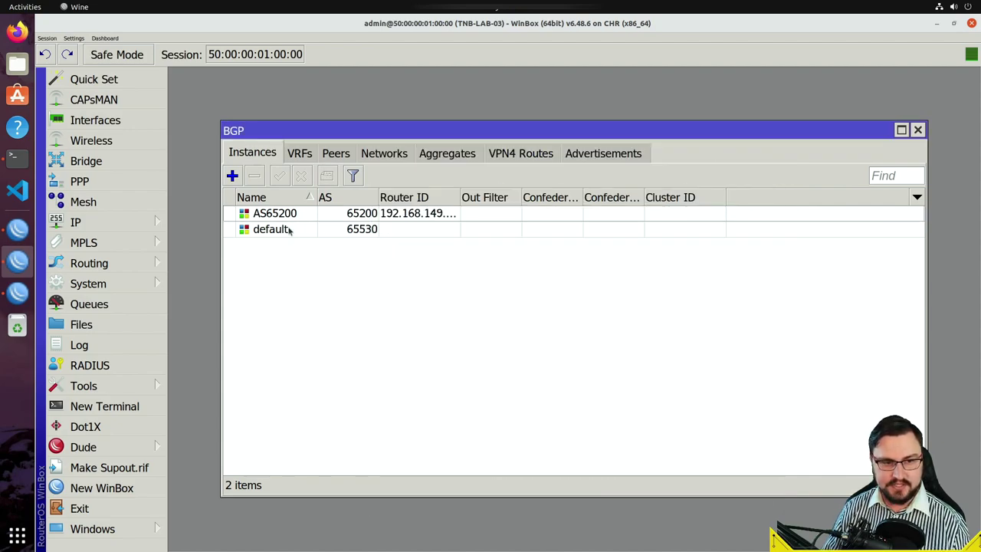
- Start a new BGP peer named to-tnblab-01 and assign it to the AS65200 instance
left_click(337, 153)
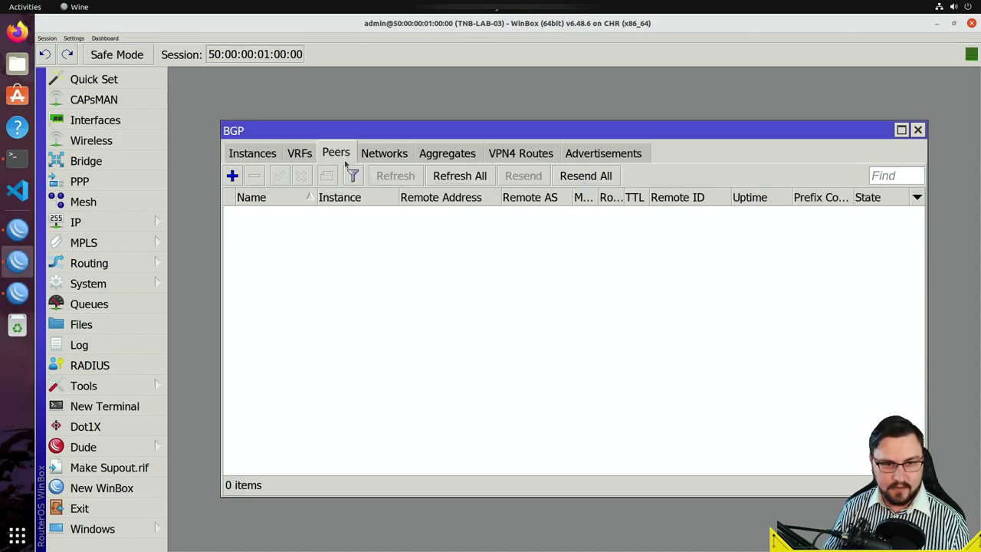
left_click(233, 176)
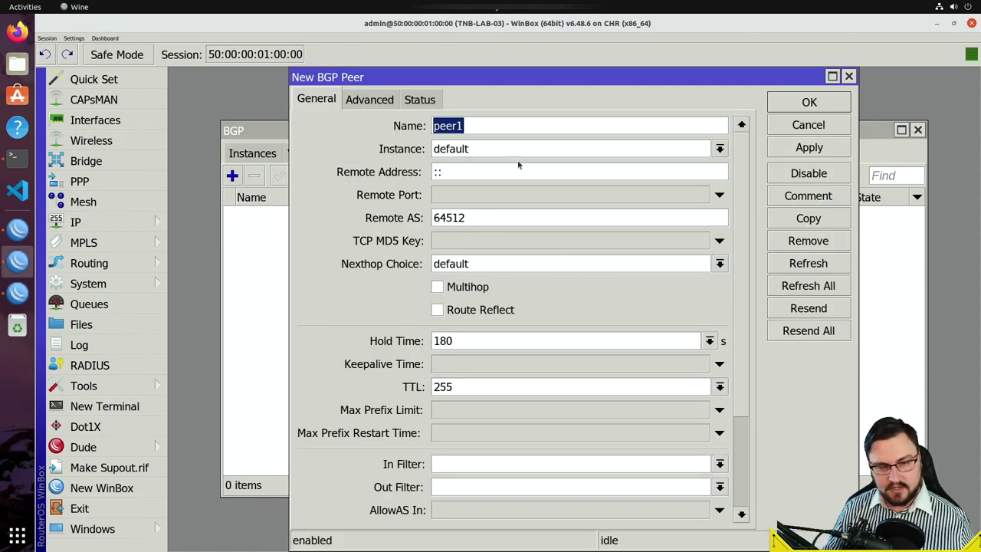
type("to-")
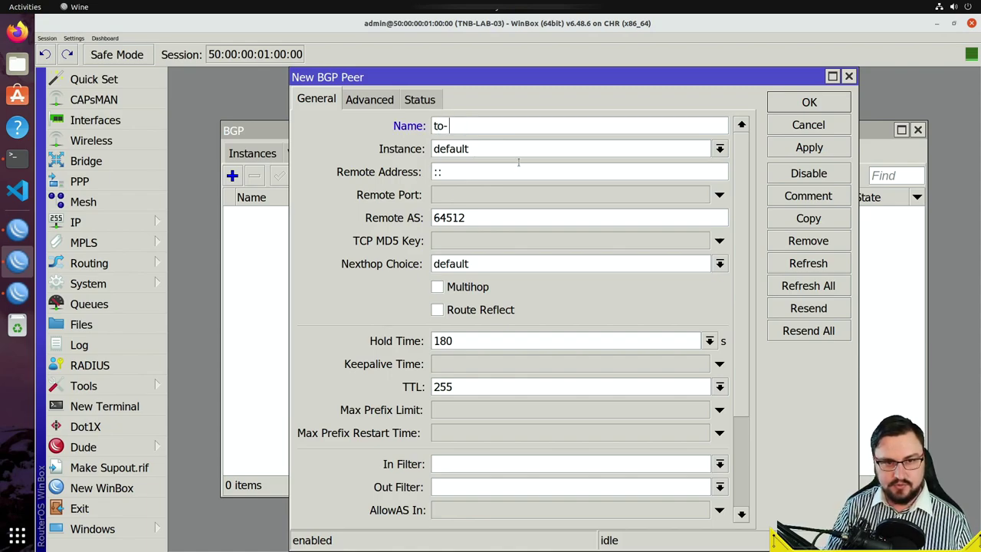
type("tnblab-01")
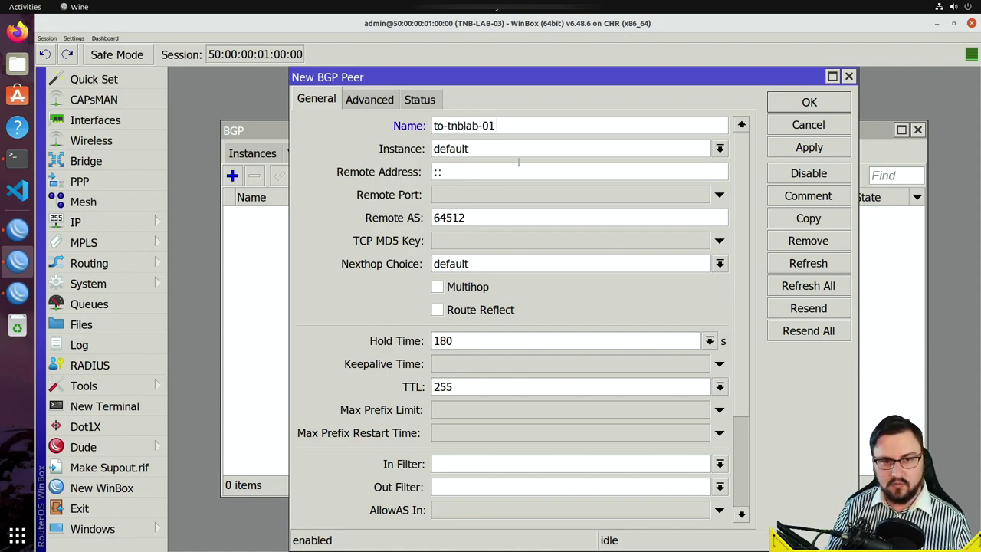
key("Tab")
left_click(527, 153)
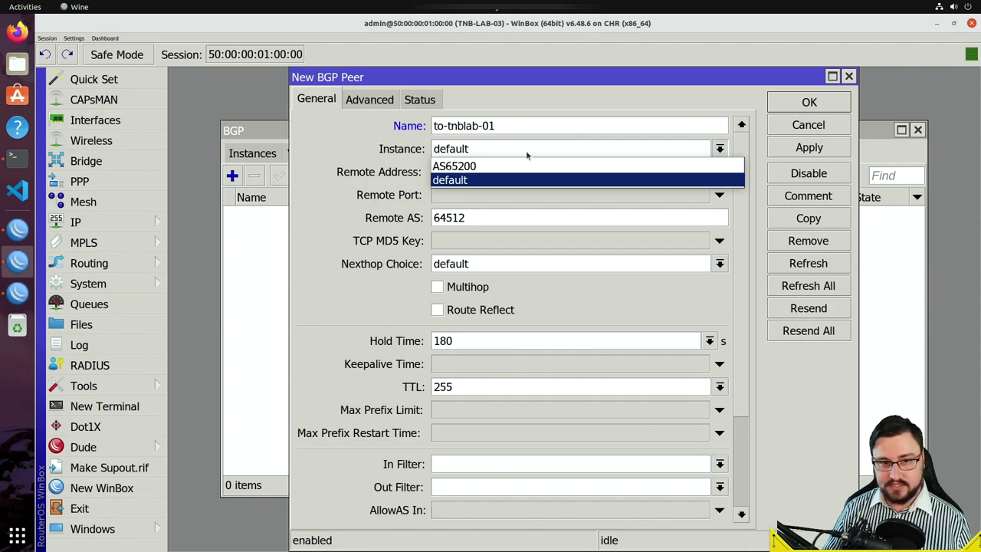
left_click(516, 166)
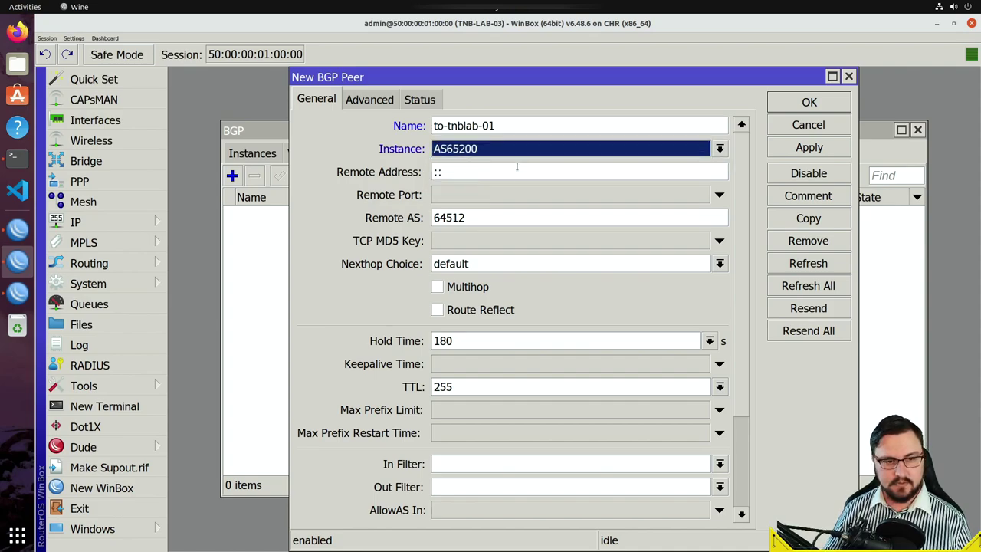
- Set the peer's remote address to 192.168.149.151 and its remote AS to 65000
key("Tab")
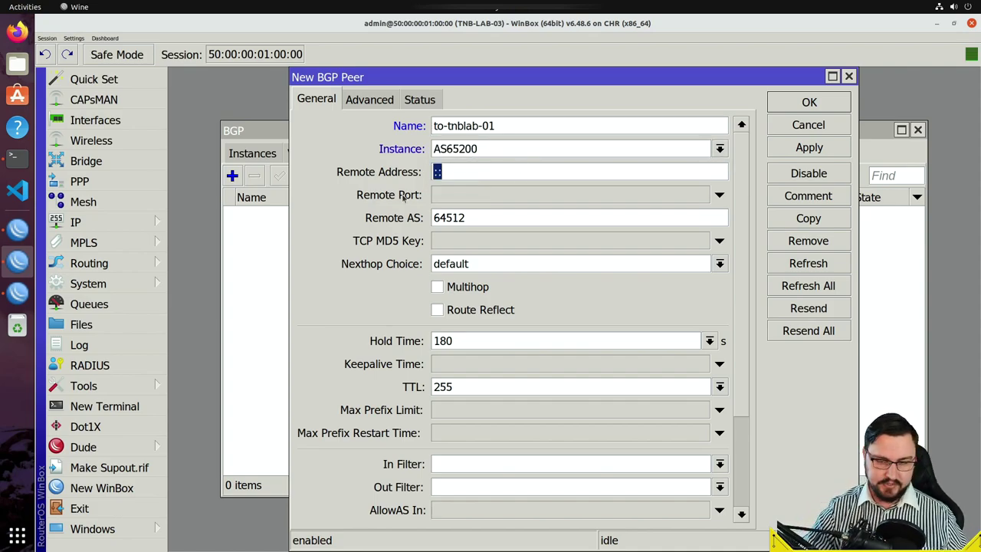
type("192.168.1")
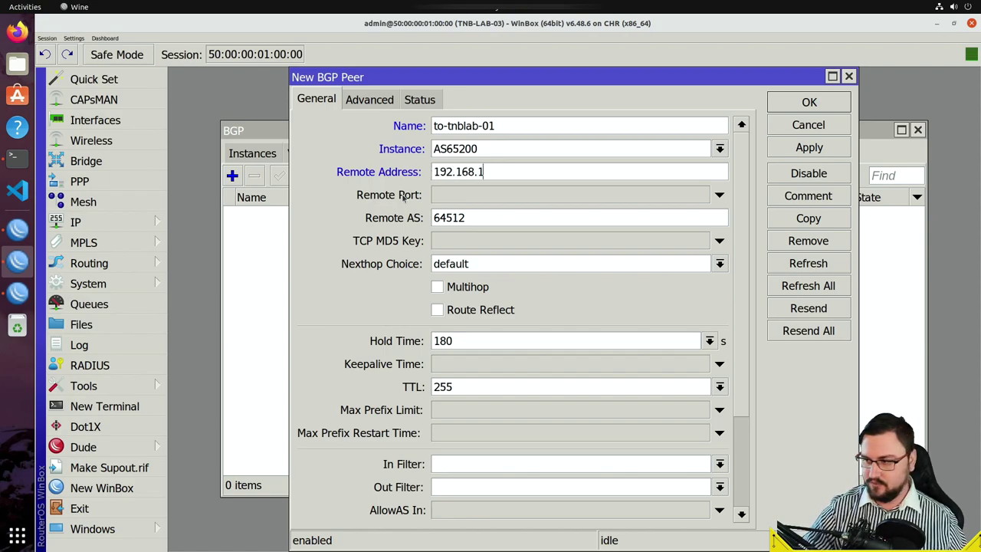
type("49.151")
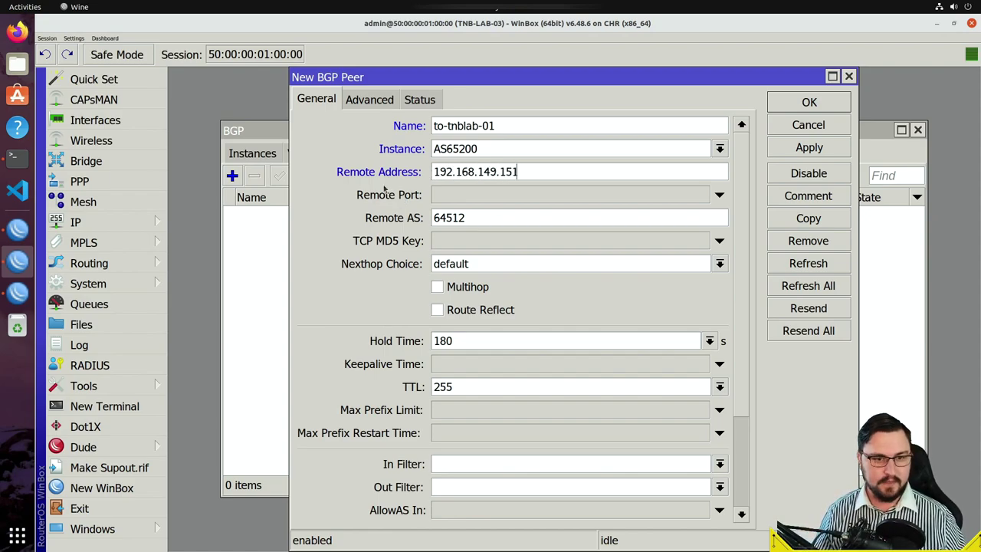
key("Tab")
key("Tab")
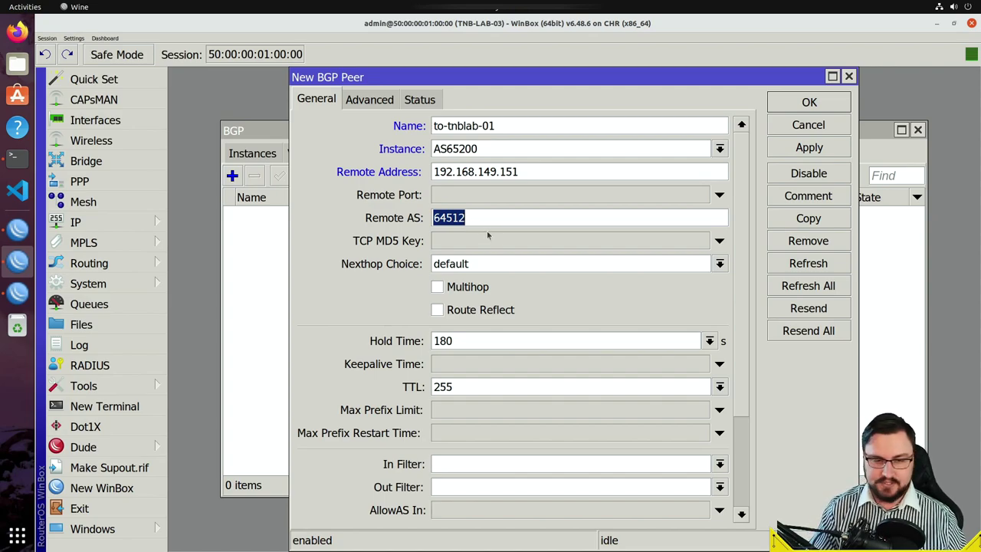
type("65000")
key("Tab")
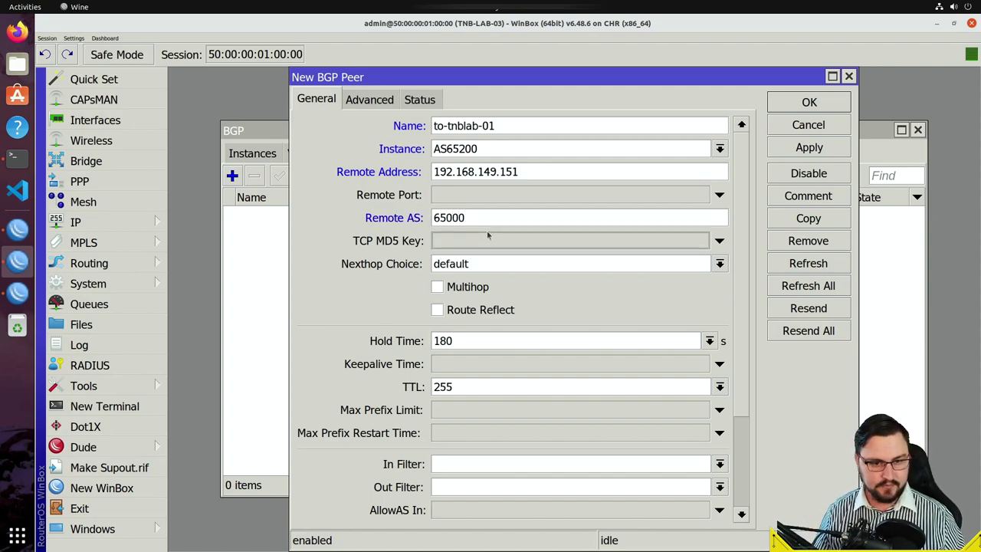
- Review the new peer's remaining general options and its advanced and status settings
key("Tab")
scroll(499, 261, "down", 2)
scroll(465, 207, "down", 1)
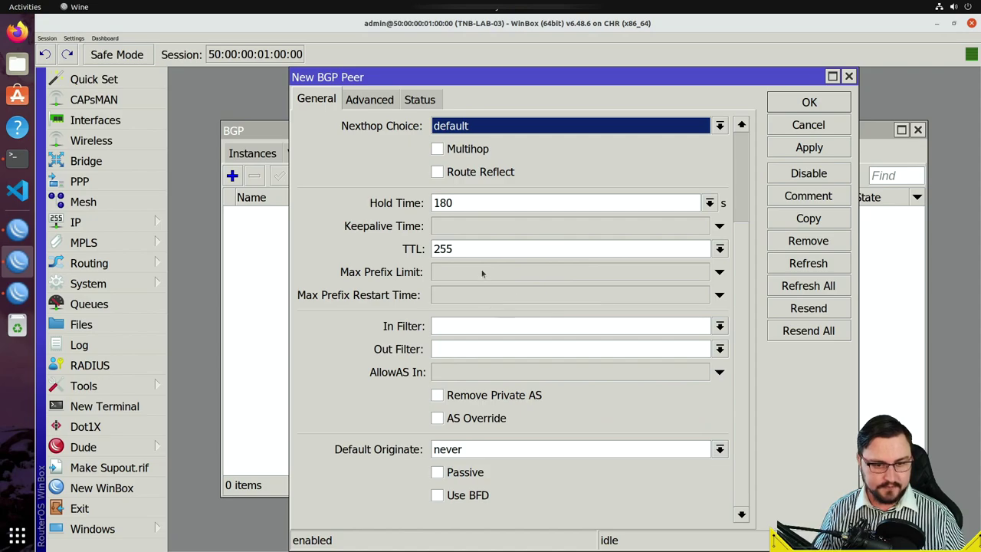
scroll(488, 230, "up", 1)
scroll(489, 326, "down", 1)
scroll(483, 383, "up", 6)
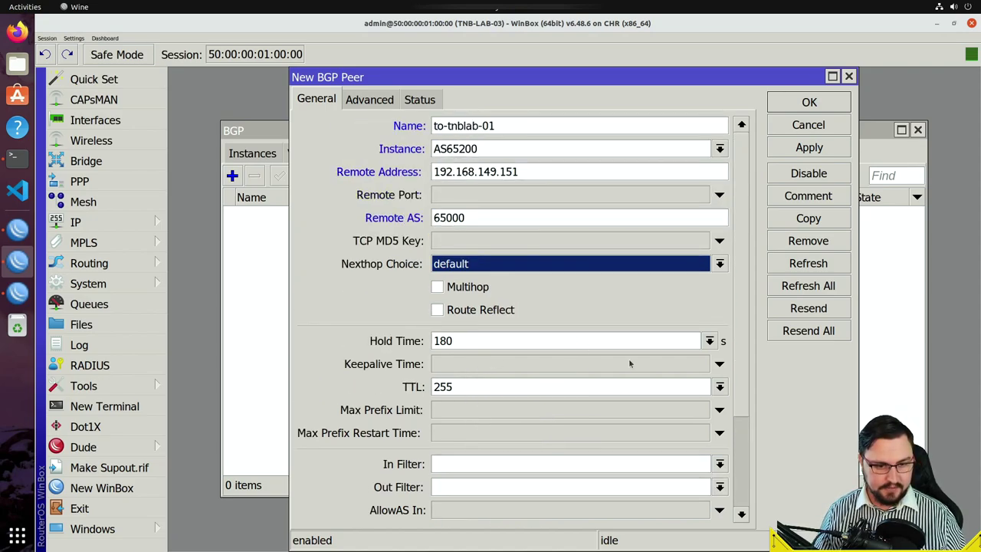
scroll(630, 364, "down", 3)
scroll(637, 383, "up", 3)
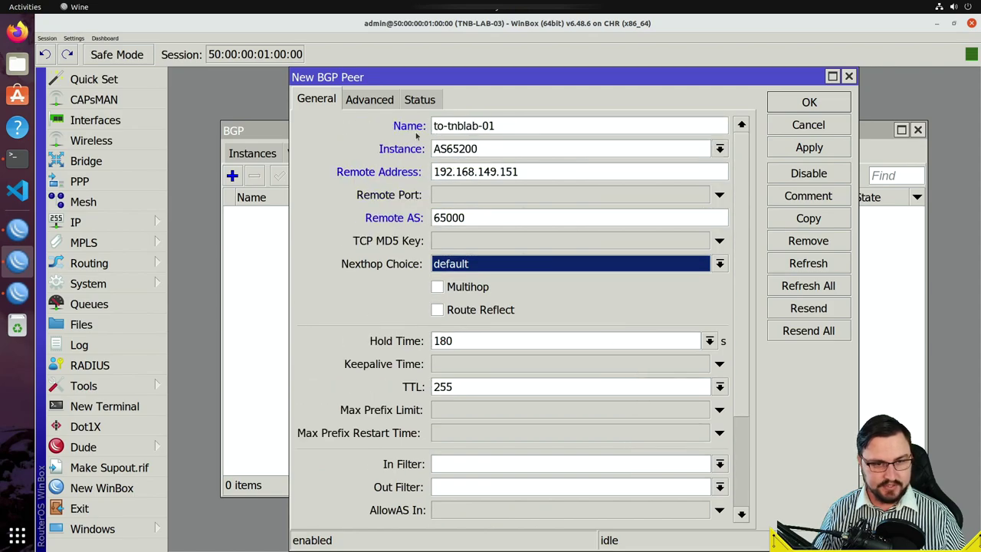
left_click(384, 104)
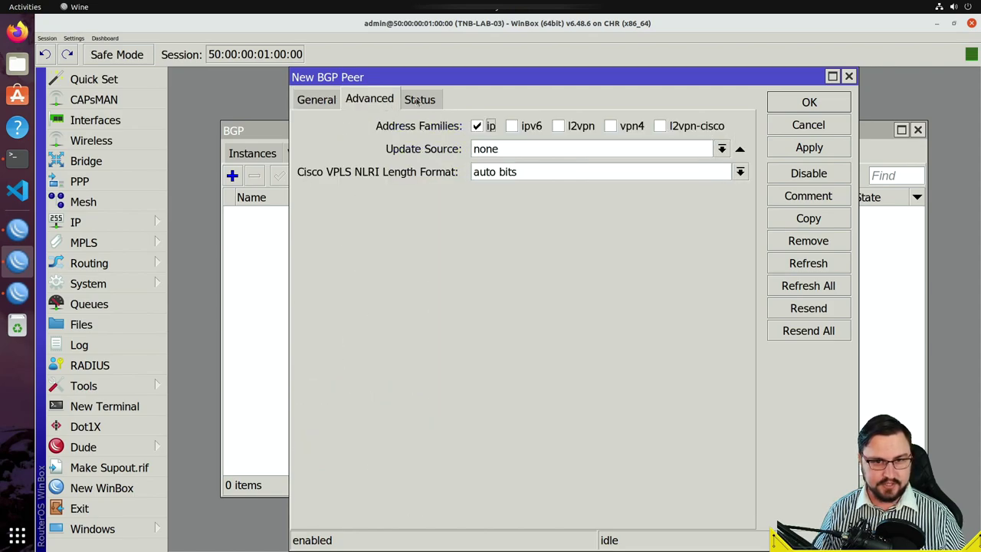
left_click(420, 100)
left_click(369, 99)
left_click(317, 100)
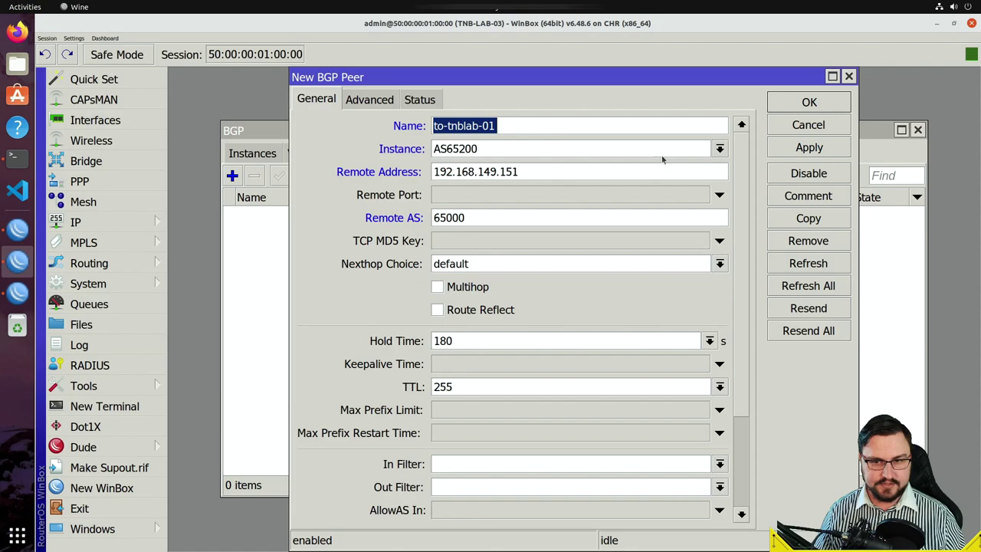
- Save the new BGP peer and check its session details in the peer list
left_click(803, 151)
left_click(797, 106)
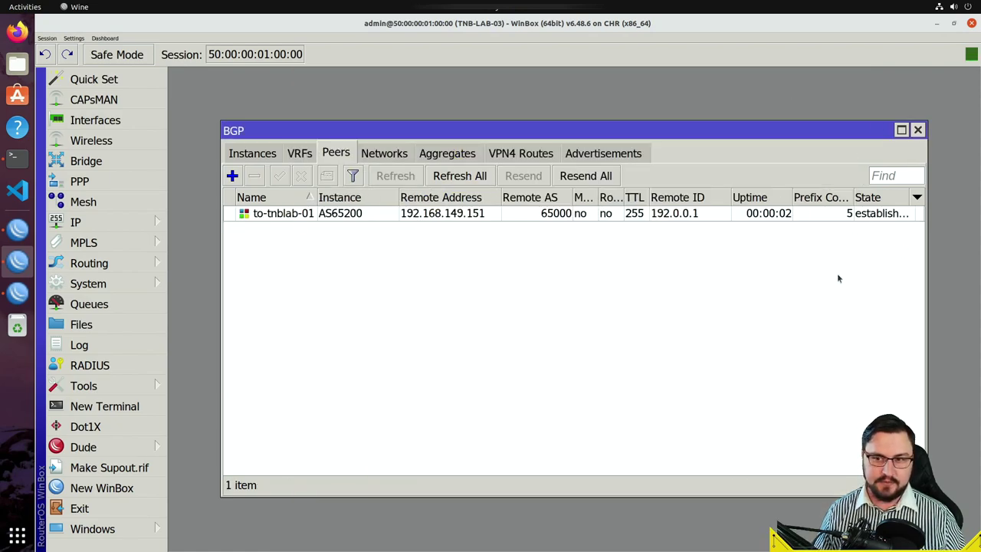
left_click(870, 216)
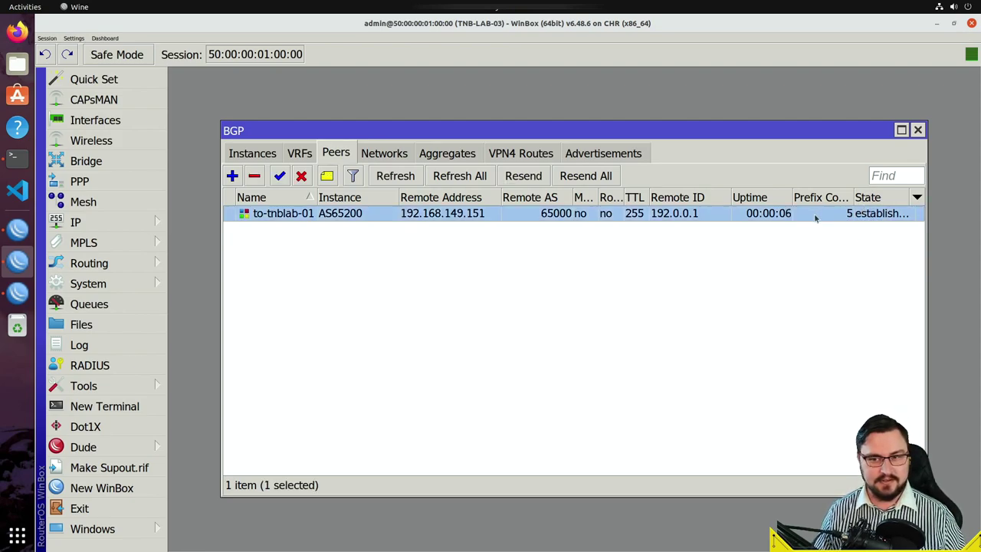
left_click_drag(926, 225, 957, 227)
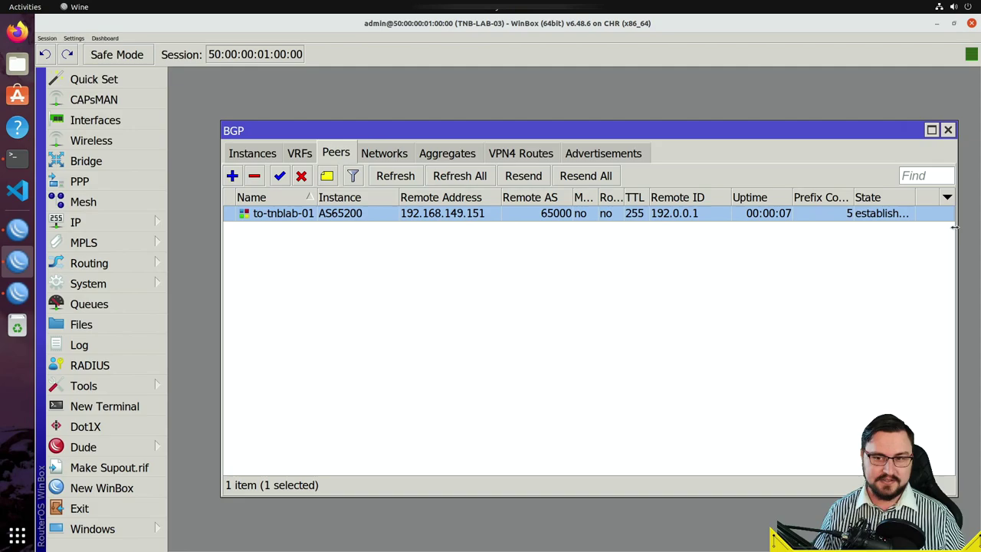
double_click(826, 219)
left_click(834, 130)
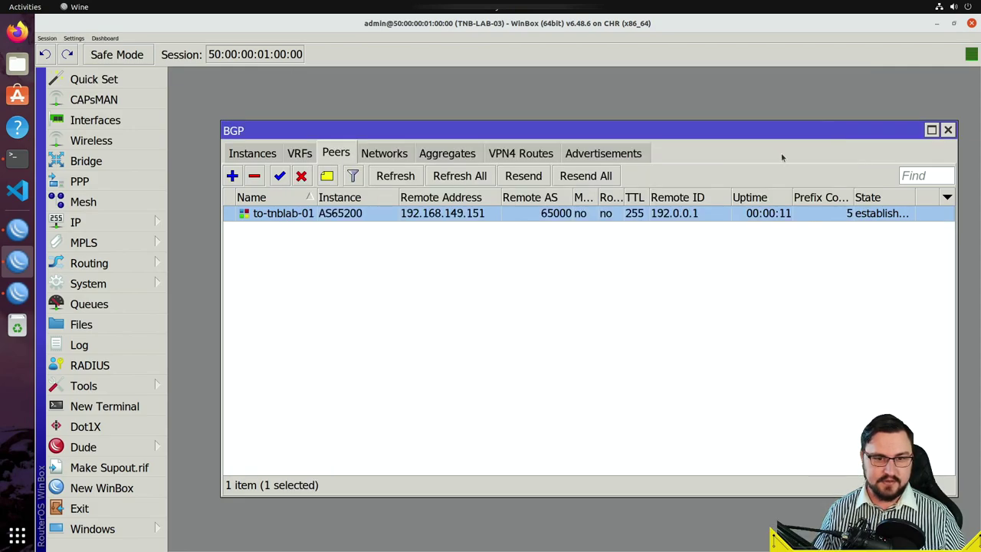
double_click(807, 223)
key("Escape")
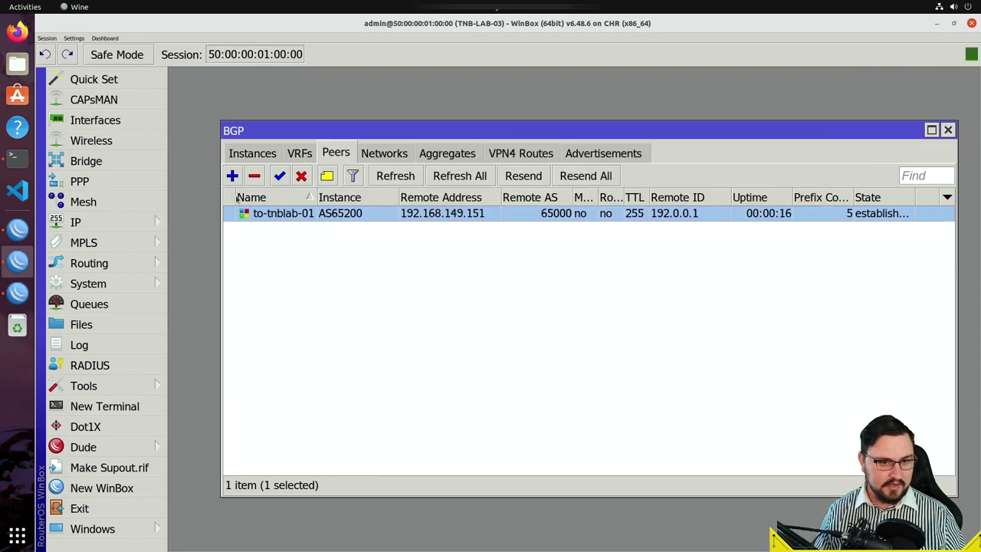
- Examine the BGP-learned routes in the IP route list, widening the destination address column and highlighting the two 100.64.x.x routes
left_click(150, 222)
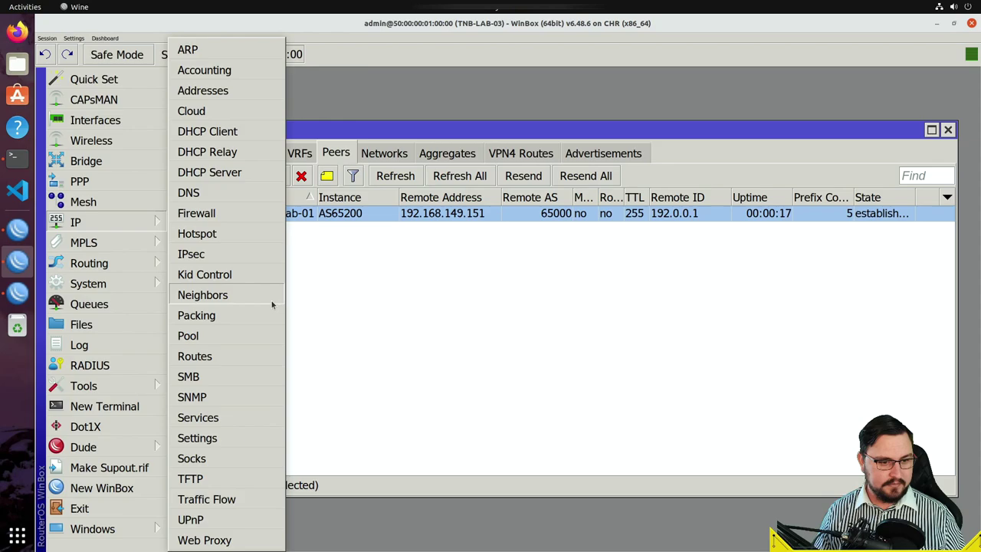
left_click(236, 355)
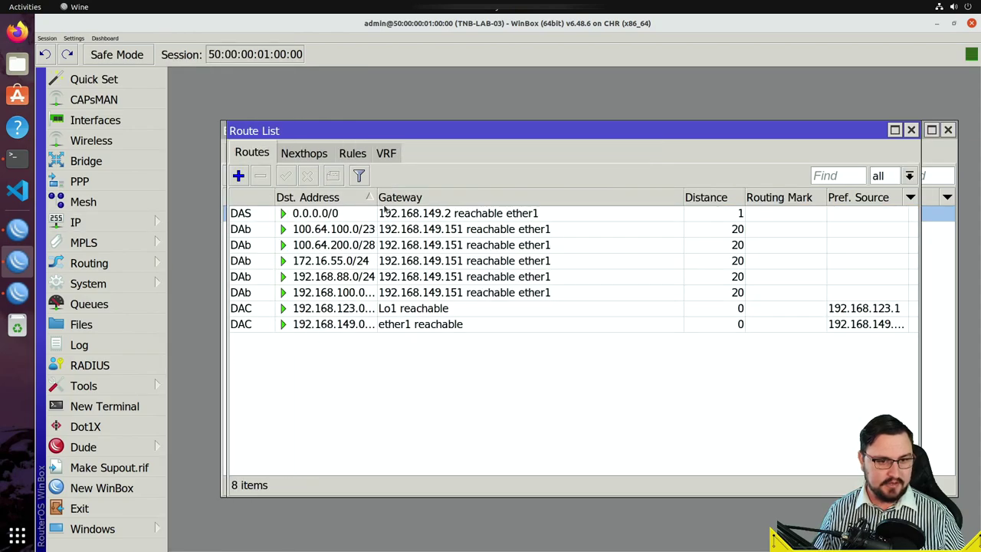
left_click_drag(375, 198, 442, 198)
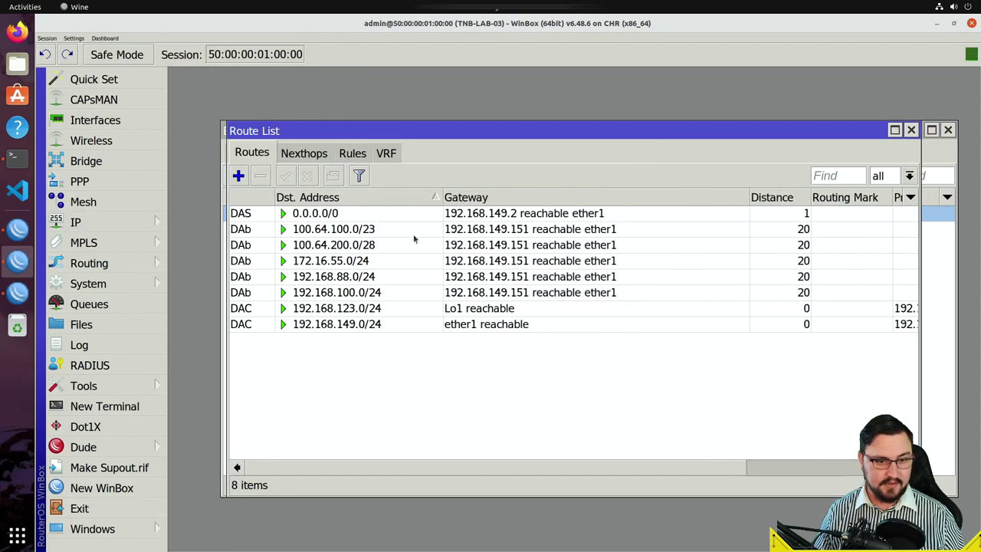
left_click(363, 234)
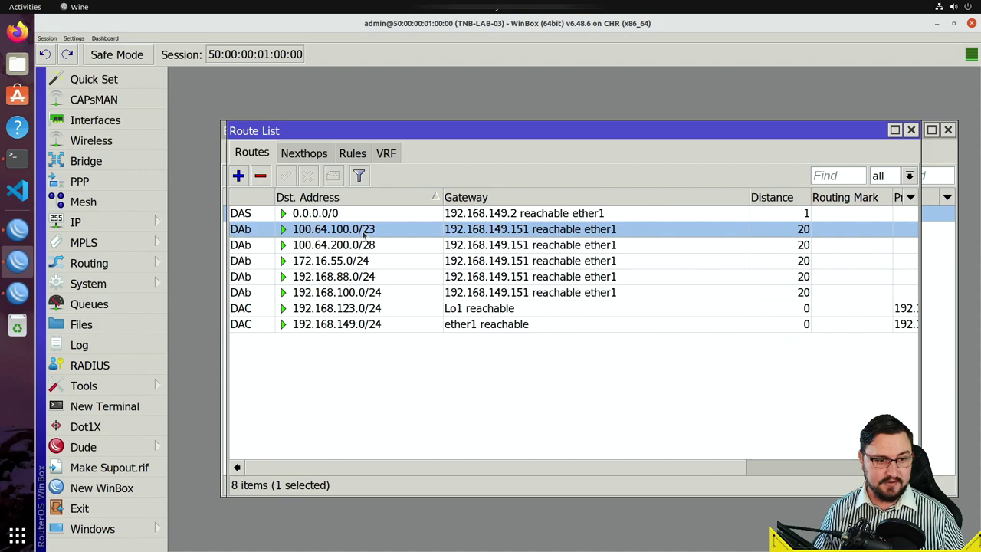
left_click(349, 247, "ctrl")
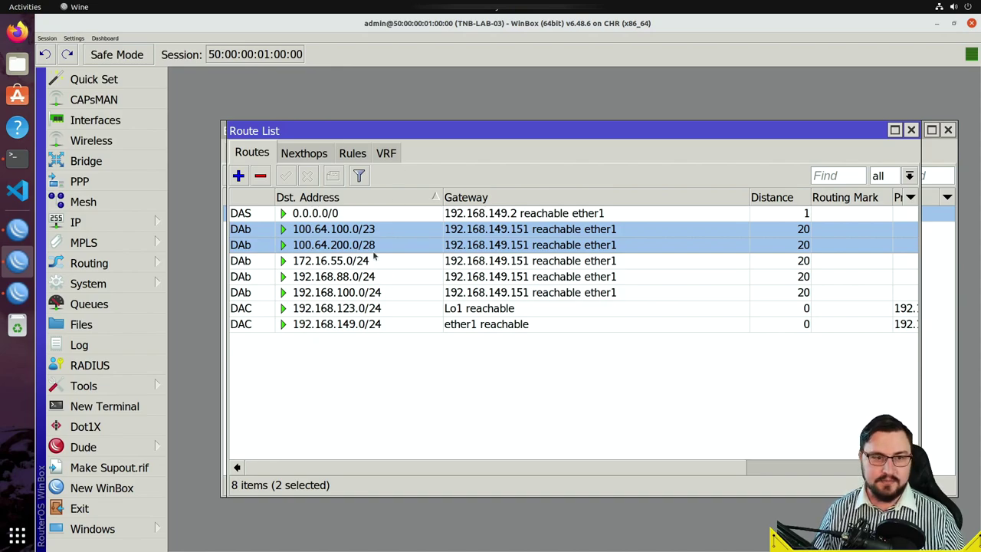
left_click_drag(387, 132, 403, 177)
- Remove the 192.168.123.0/24 entry from the BGP networks
left_click(407, 139)
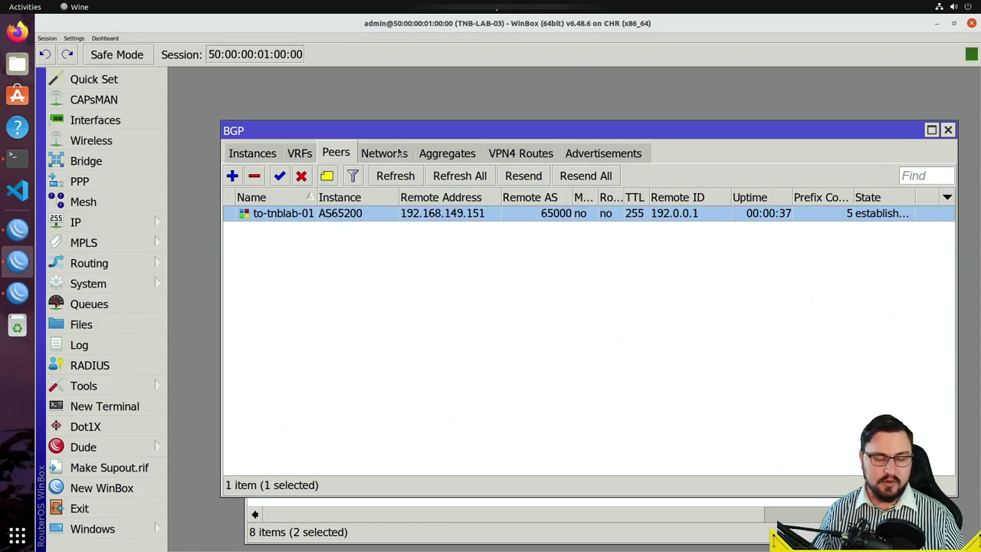
left_click(391, 153)
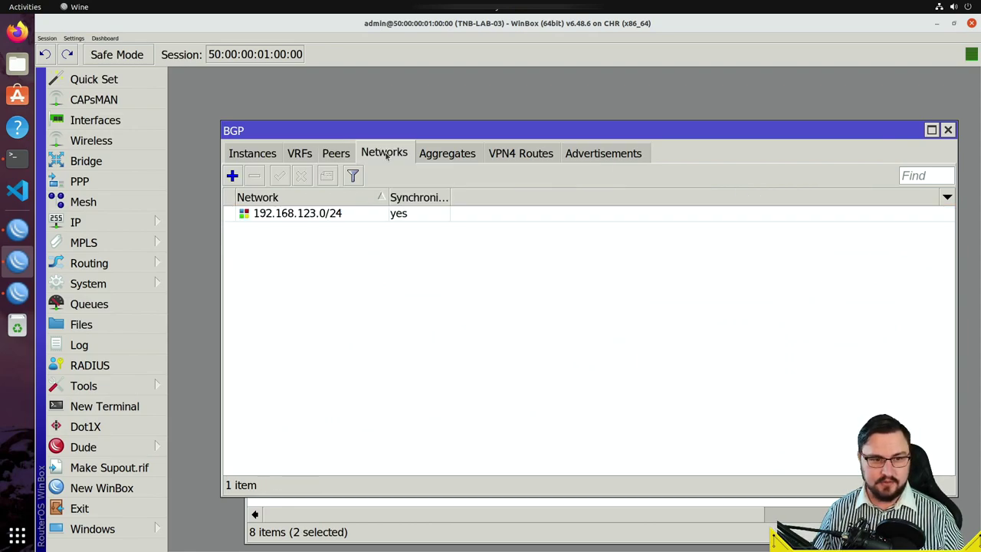
left_click(313, 217)
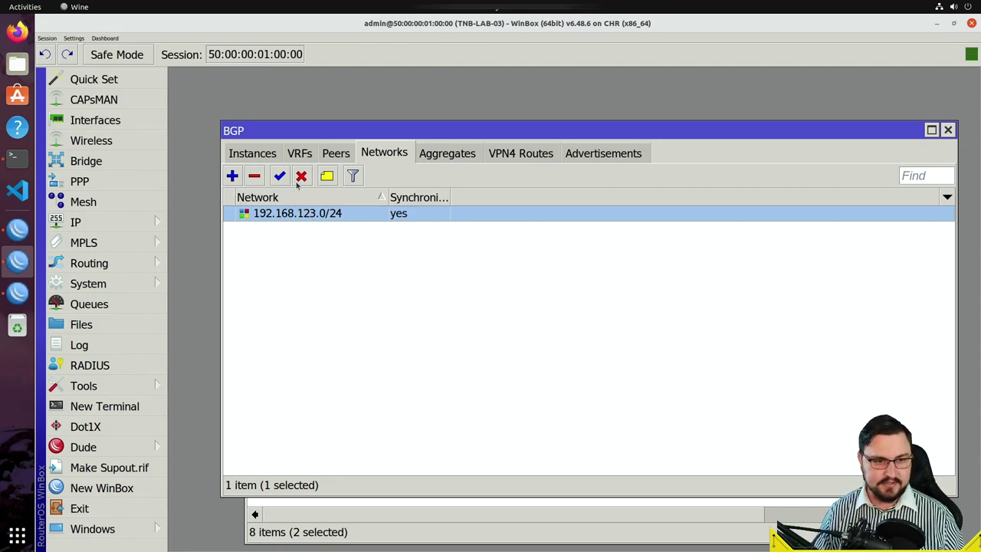
left_click(254, 176)
- Copy the destination address of the connected Lo1 route from the IP route list for a new BGP network
left_click(232, 176)
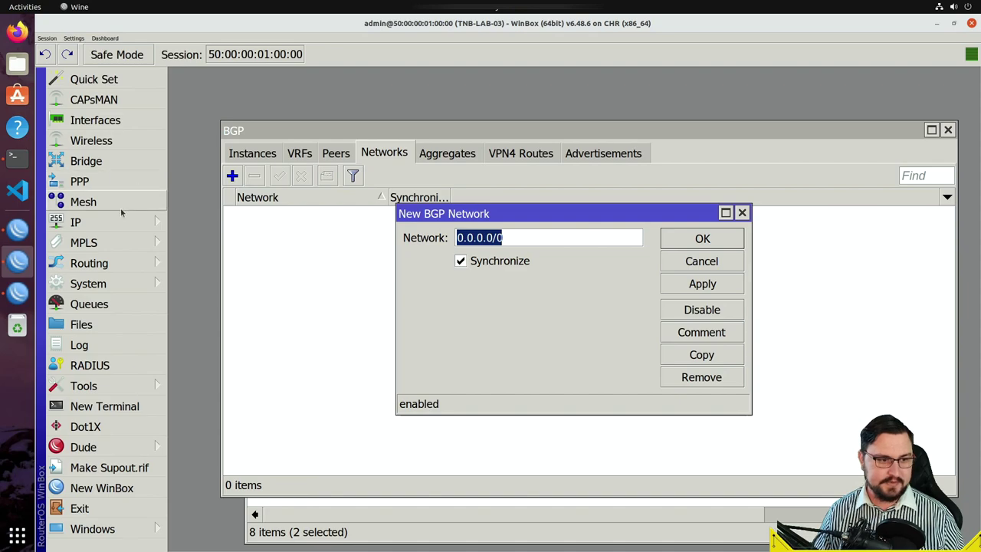
left_click(121, 220)
left_click(235, 354)
double_click(409, 355)
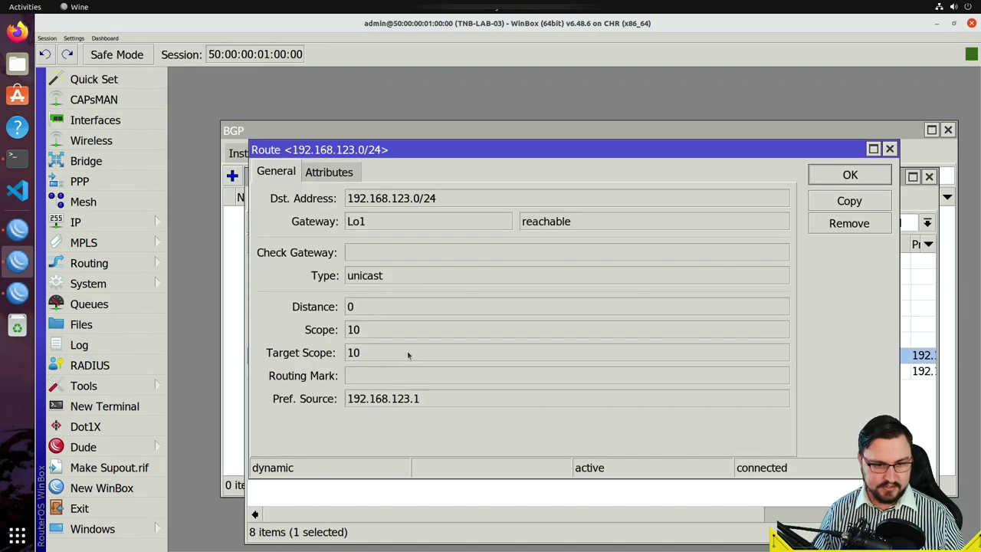
double_click(414, 198)
right_click(360, 202)
left_click(380, 209)
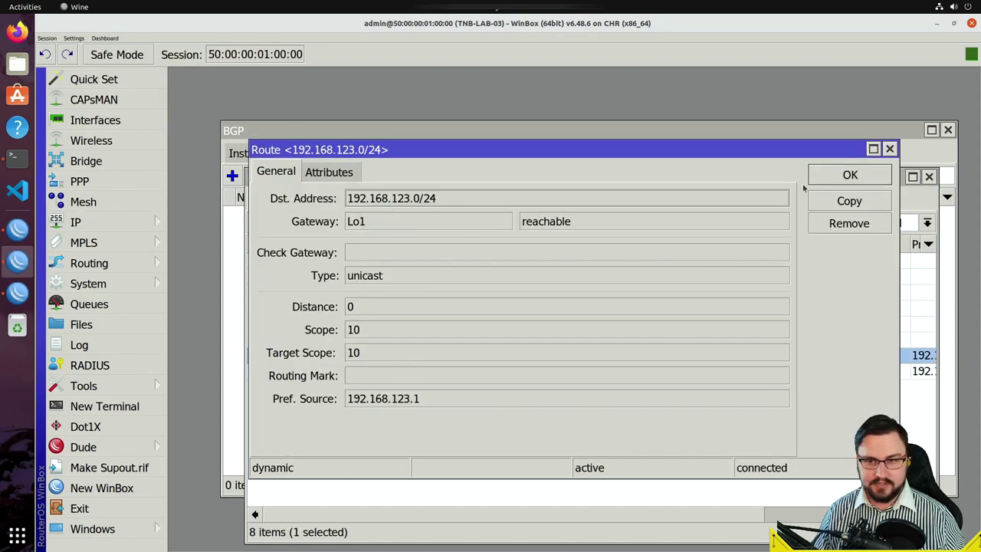
left_click(889, 150)
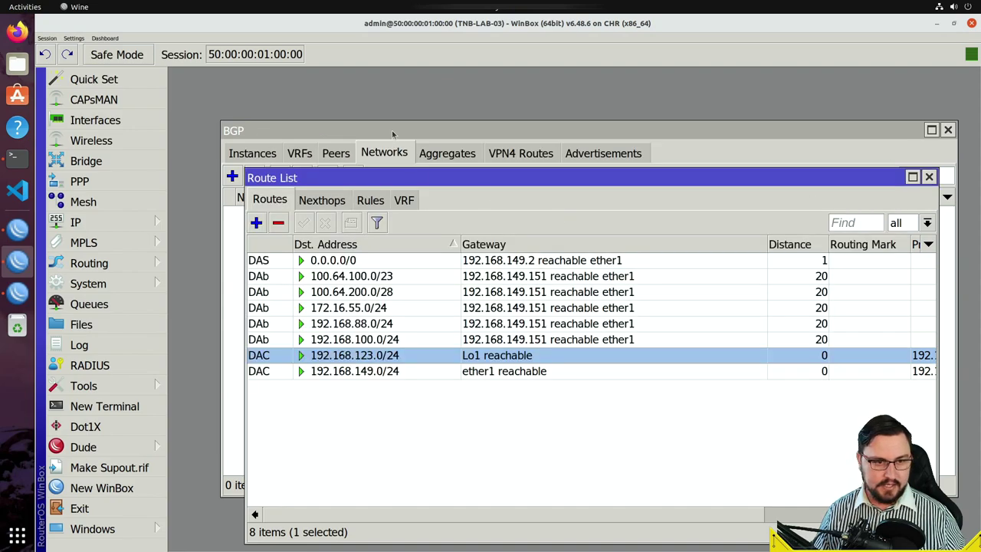
left_click(929, 177)
- Add the BGP network 192.168.123.0/24 with Synchronize enabled
left_click(232, 176)
key("ctrl+v")
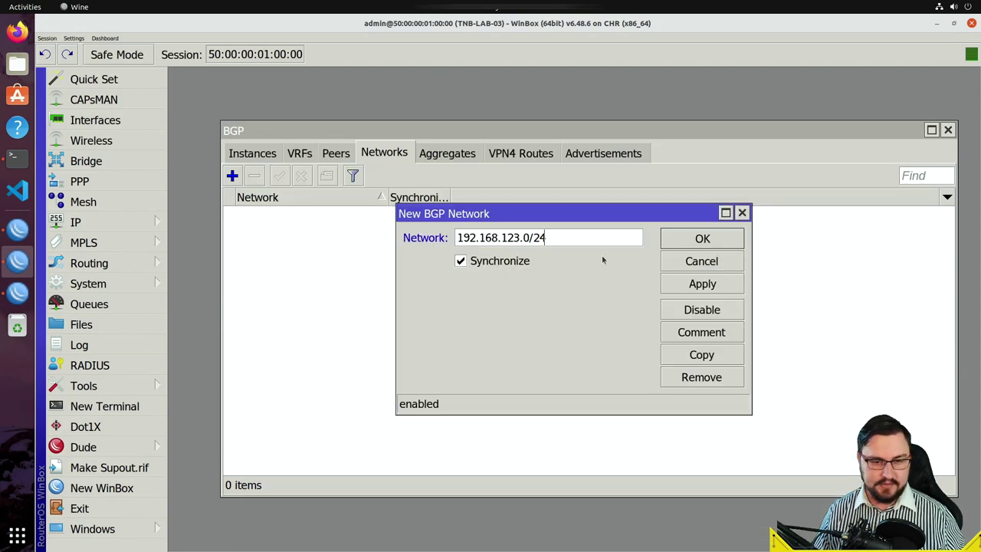
left_click(717, 286)
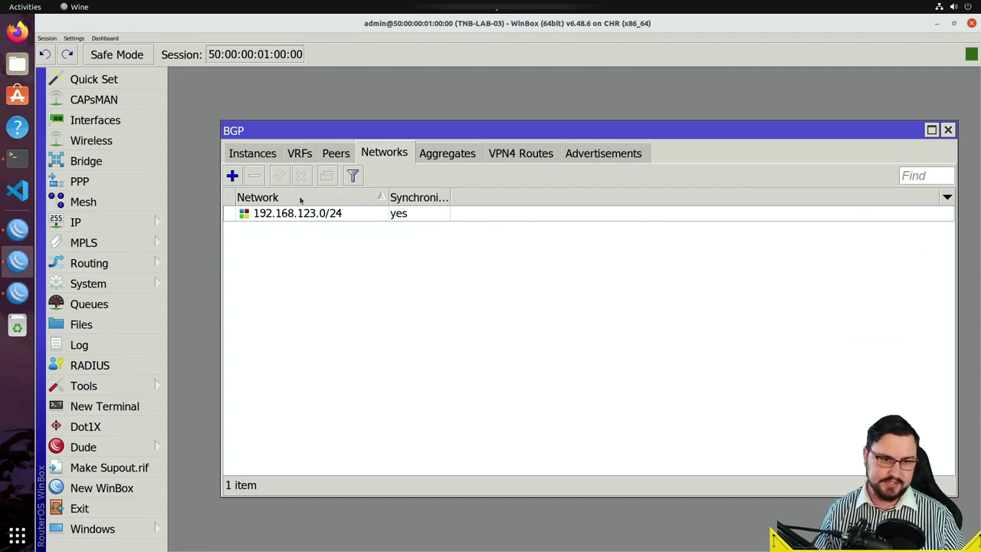
- Review the BGP instances, VRFs and peers, and maximize the BGP window
left_click(272, 157)
left_click(308, 153)
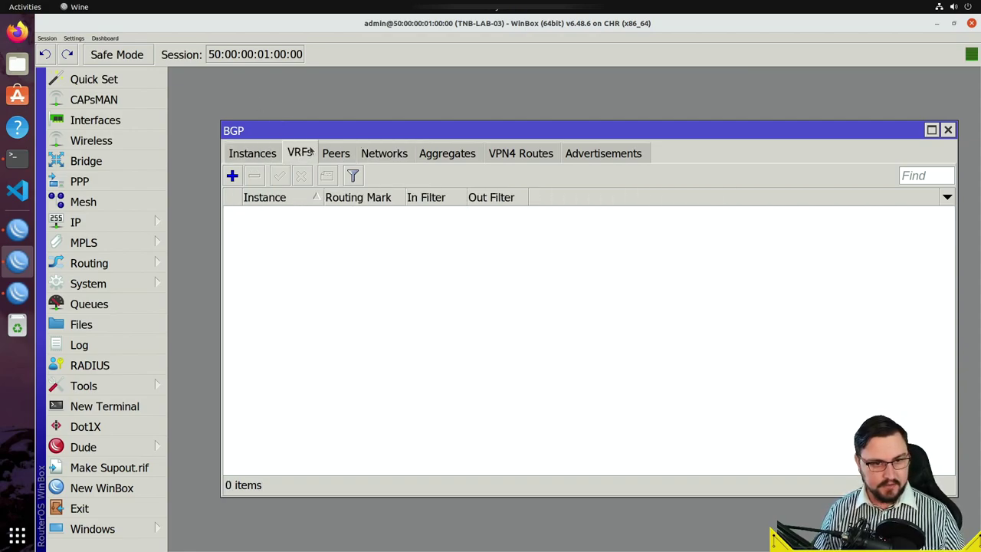
left_click(338, 153)
left_click(258, 154)
left_click(345, 154)
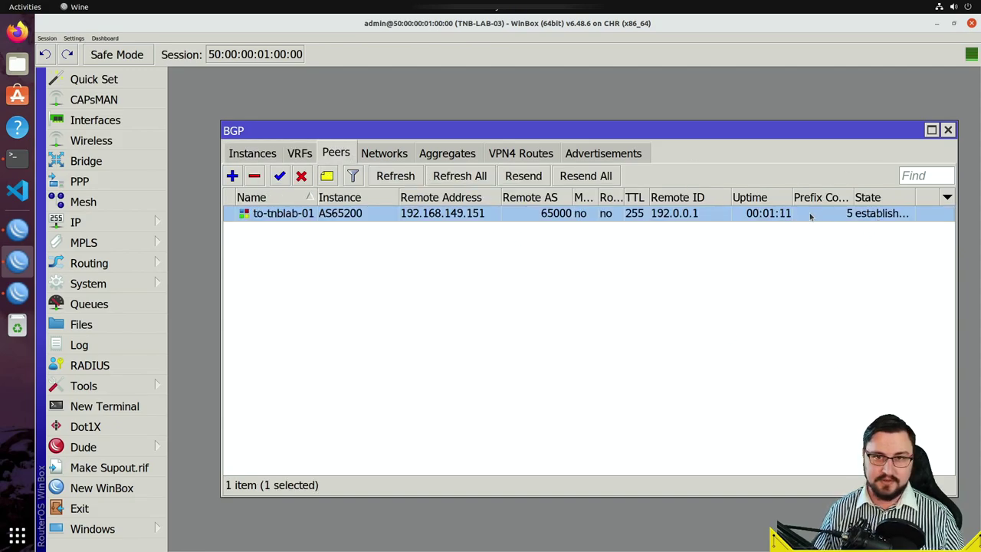
double_click(797, 136)
- Open a new router terminal and list the BGP routes with "ip route print where bgp"
left_click(104, 406)
key("Return")
key("Return")
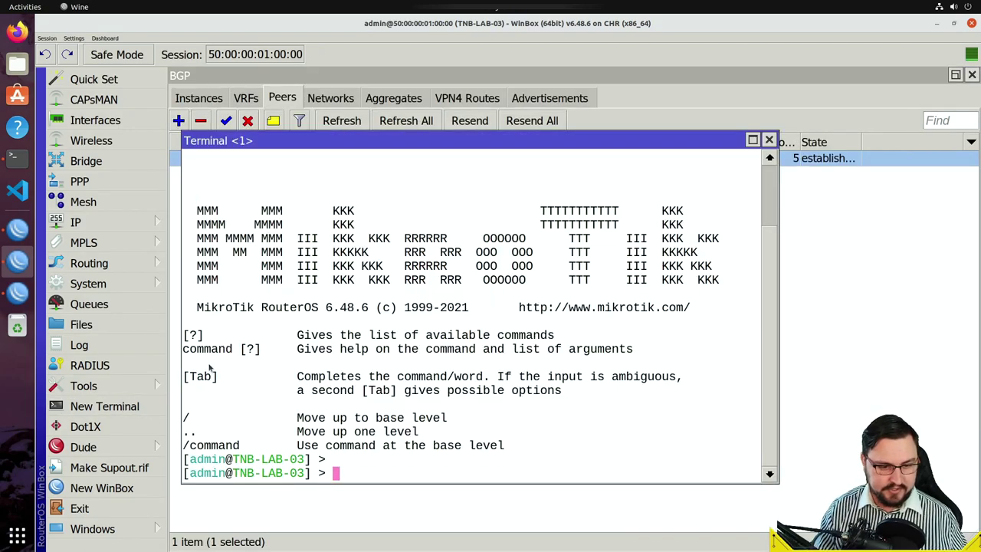
type("ip route print where bgp")
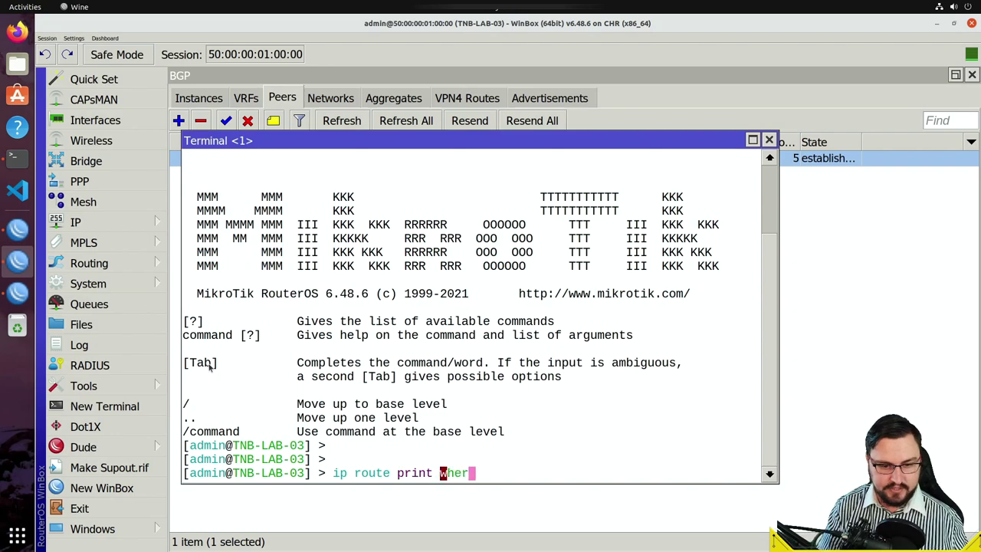
key("Return")
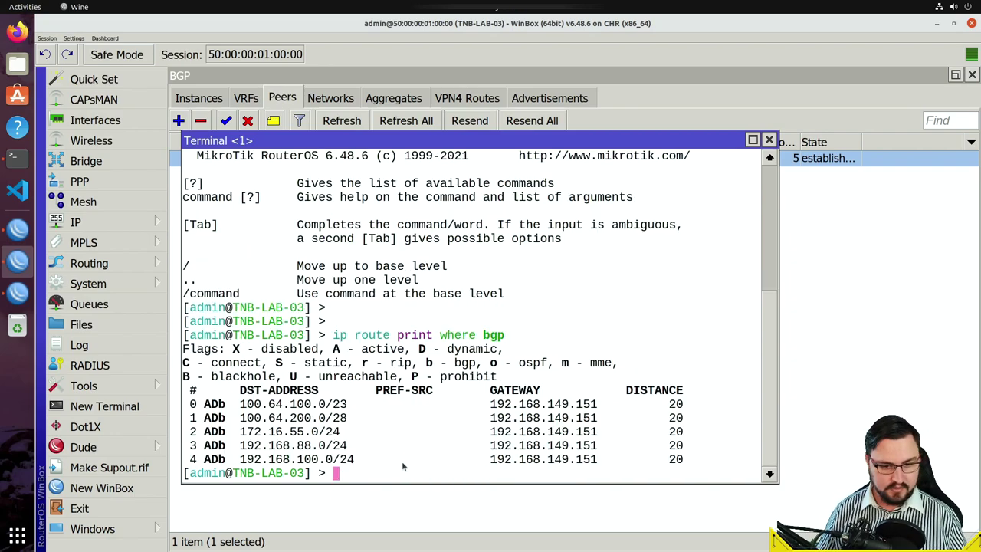
- List the BGP routes with full attributes using "ip route print detail where bgp"
left_click_drag(659, 460, 464, 373)
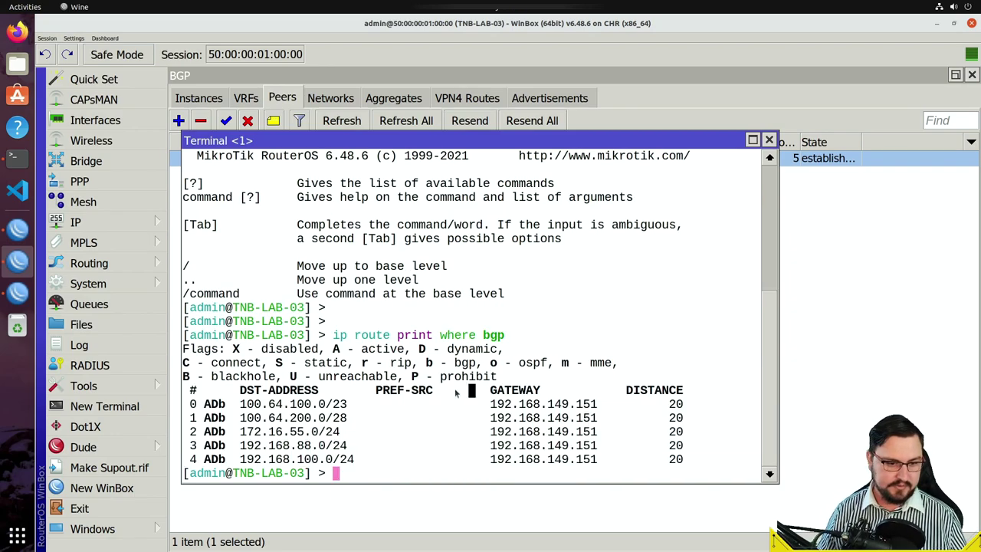
key("Up")
type("d e")
key("BackSpace")
key("BackSpace")
key("BackSpace")
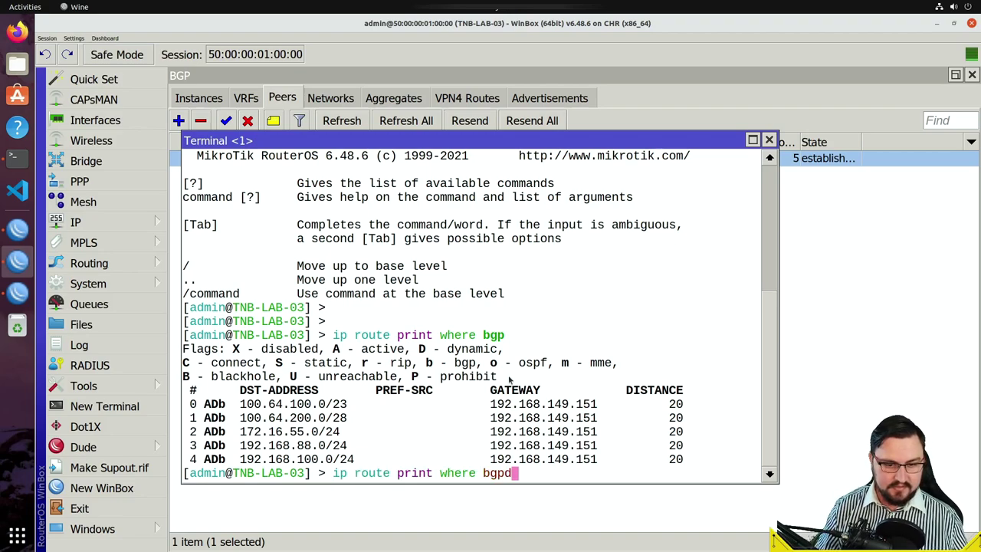
type("det")
key("BackSpace")
key("BackSpace")
key("BackSpace")
key("BackSpace")
key("BackSpace")
key("BackSpace")
key("BackSpace")
key("BackSpace")
key("BackSpace")
key("BackSpace")
key("BackSpace")
key("BackSpace")
key("BackSpace")
key("BackSpace")
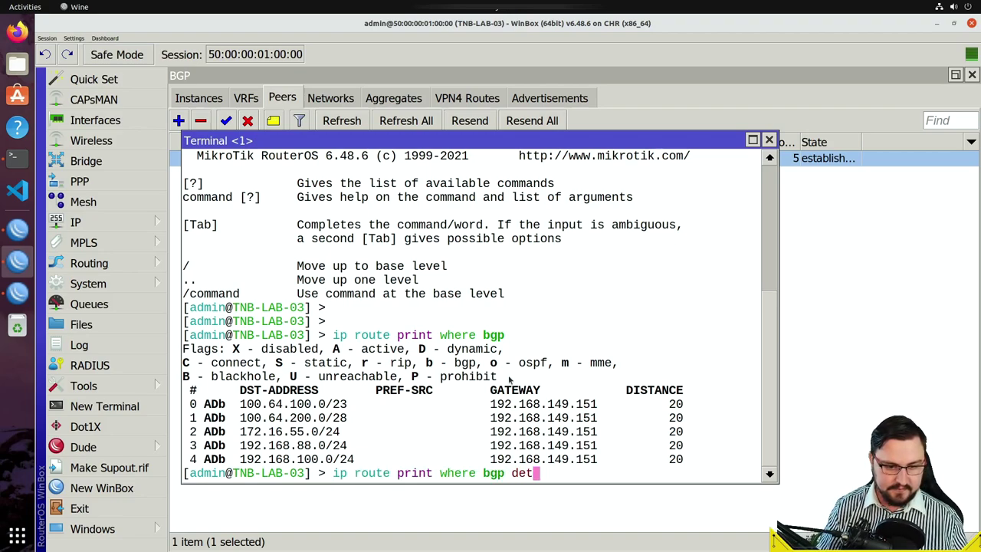
type("detail where bgp")
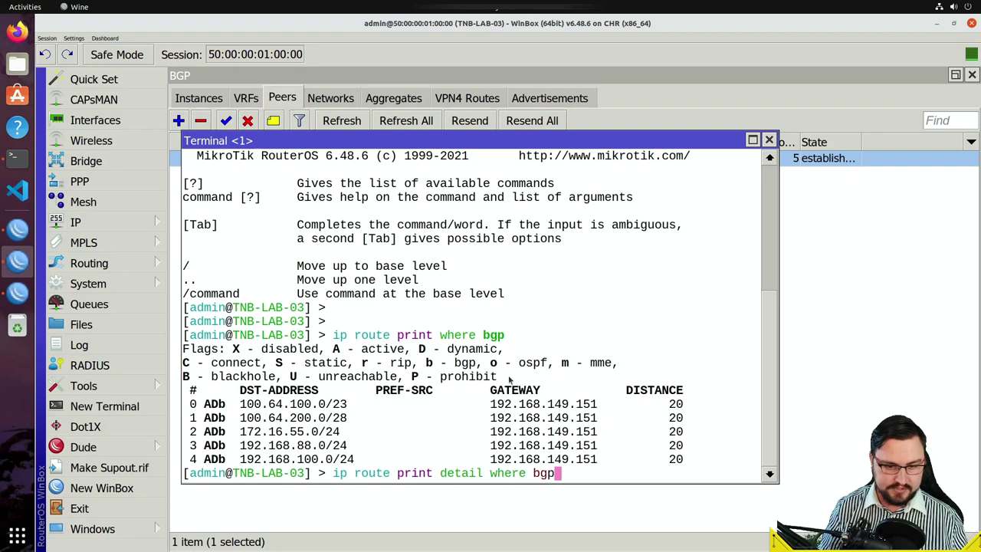
key("Return")
key("space")
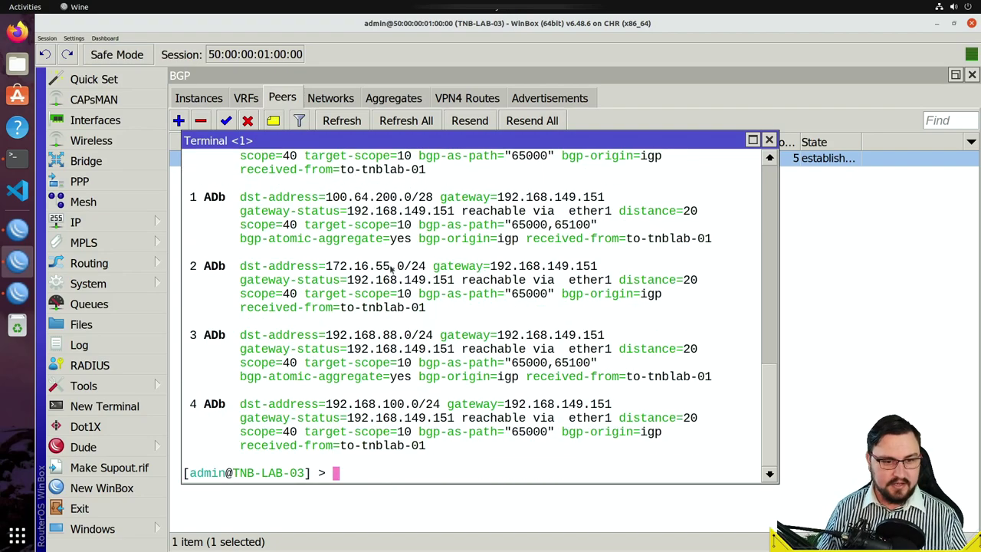
- Examine the AS path of each BGP route in the detailed output, comparing 100.64.100.0/23 with 192.168.88.0/24
scroll(386, 268, "up", 5)
scroll(306, 186, "down", 2)
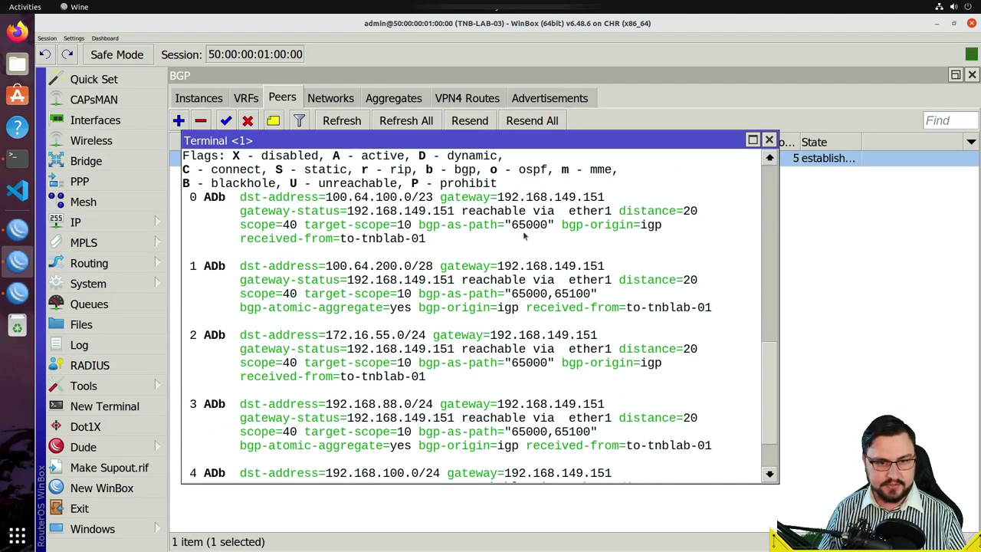
scroll(483, 213, "down", 1)
left_click_drag(425, 211, 549, 216)
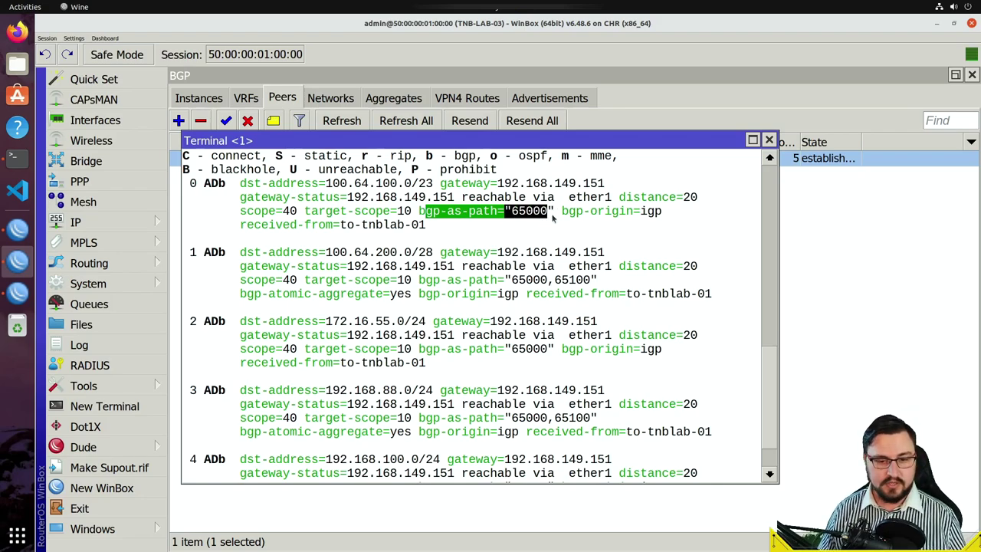
scroll(553, 218, "down", 2)
scroll(522, 215, "up", 2)
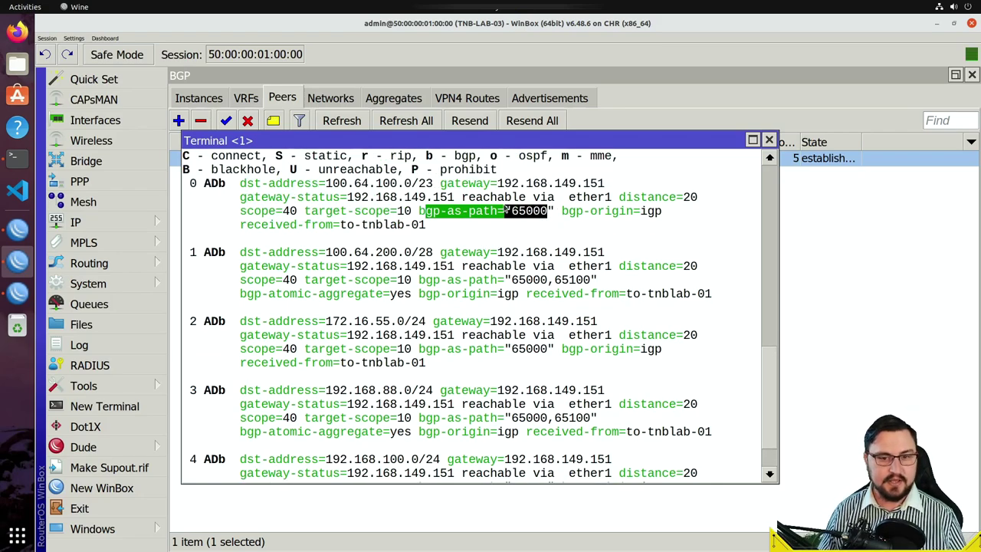
left_click_drag(326, 184, 524, 210)
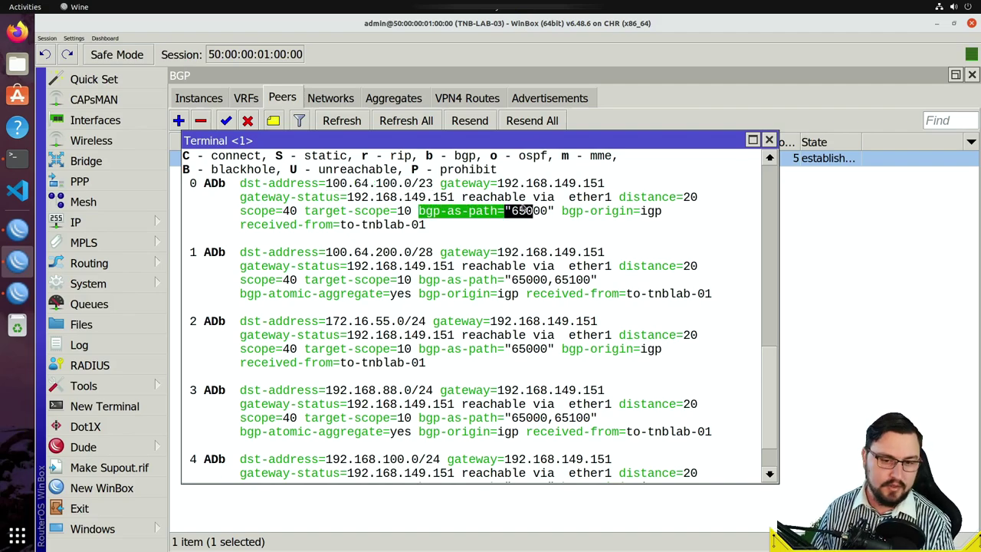
scroll(524, 210, "down", 2)
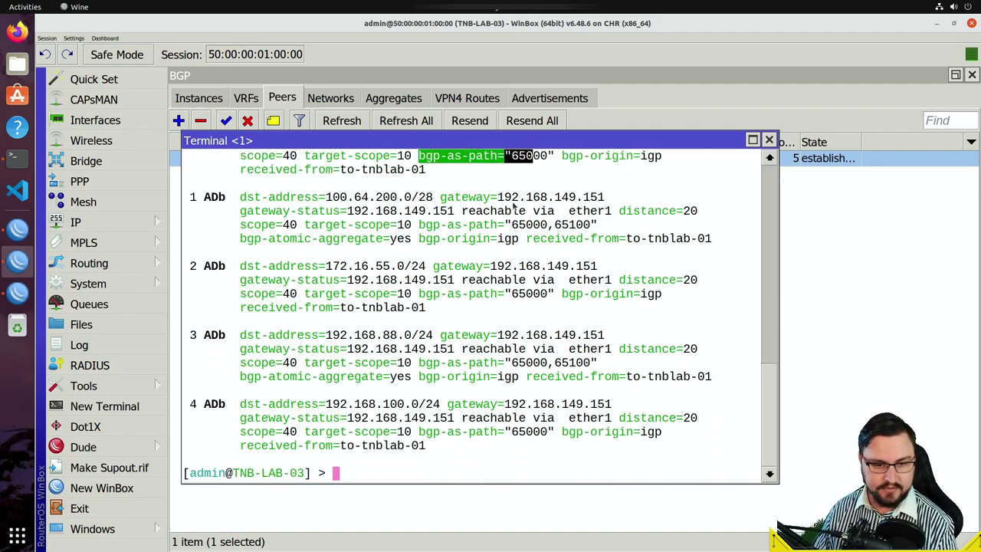
left_click_drag(333, 338, 598, 366)
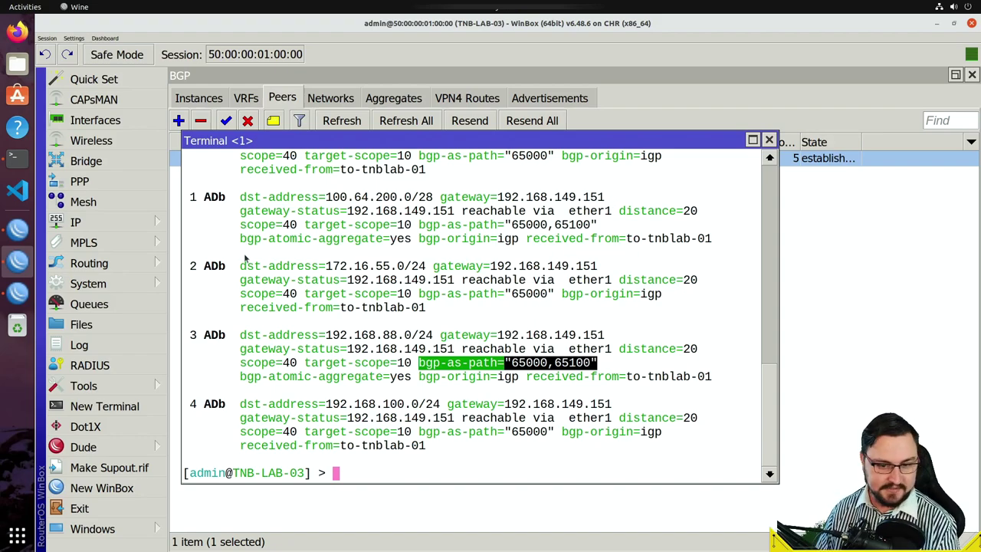
- Open the IP route list and inspect the general settings and BGP attributes of route 192.168.88.0/24, including its AS path
left_click(153, 221)
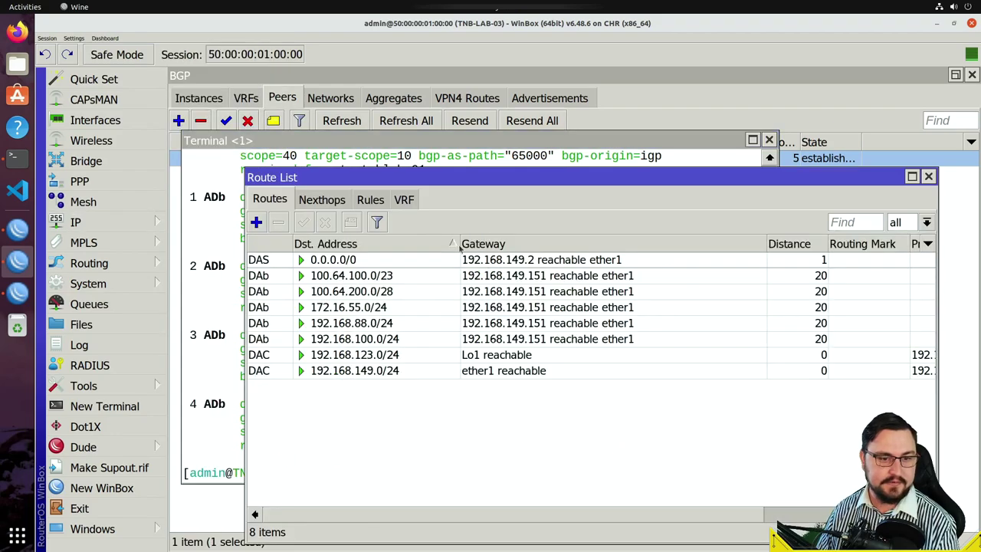
left_click(197, 357)
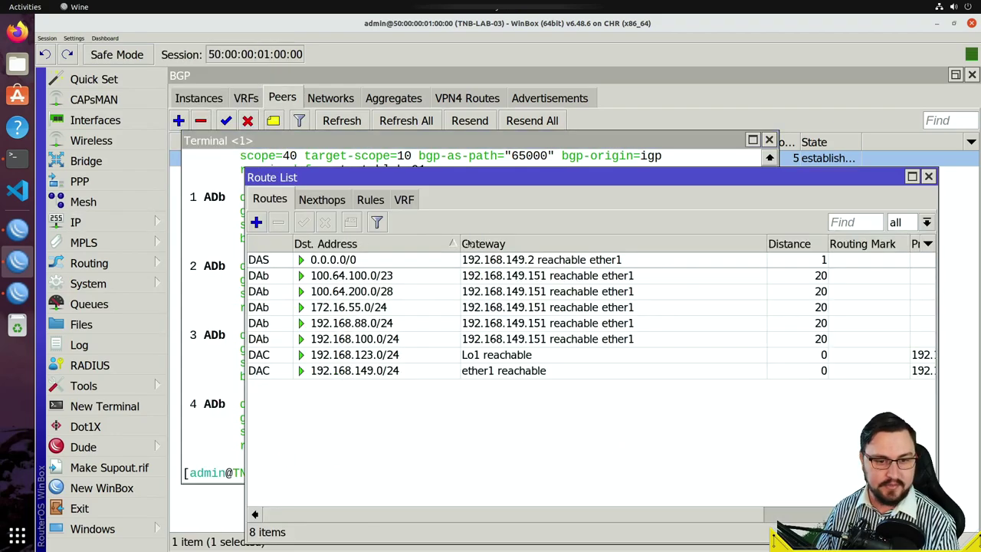
double_click(413, 323)
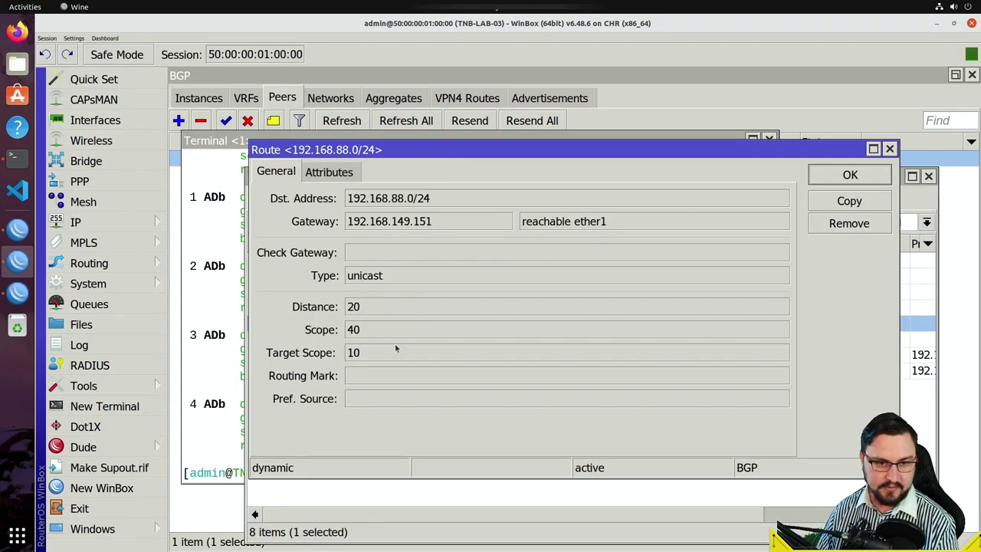
left_click(344, 178)
left_click_drag(465, 198, 366, 197)
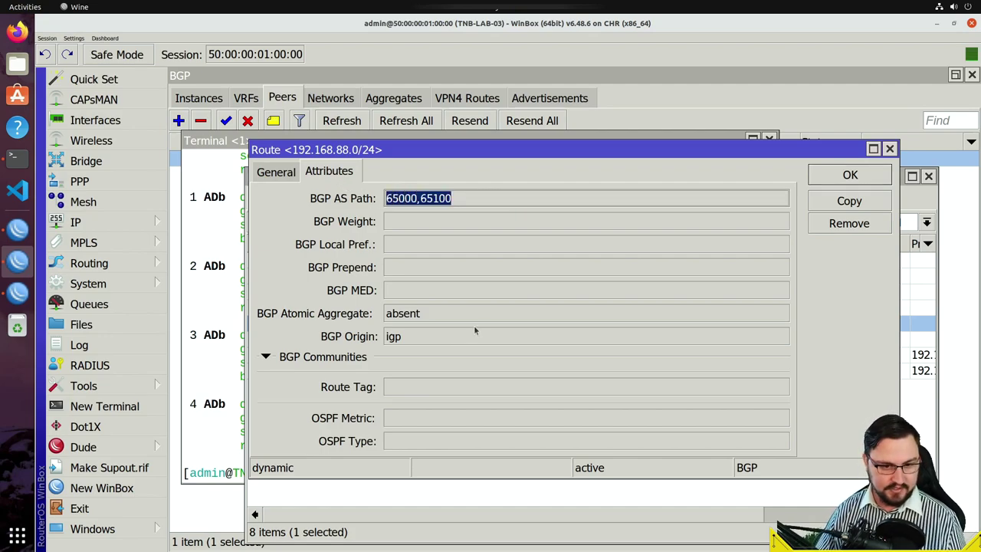
left_click(279, 169)
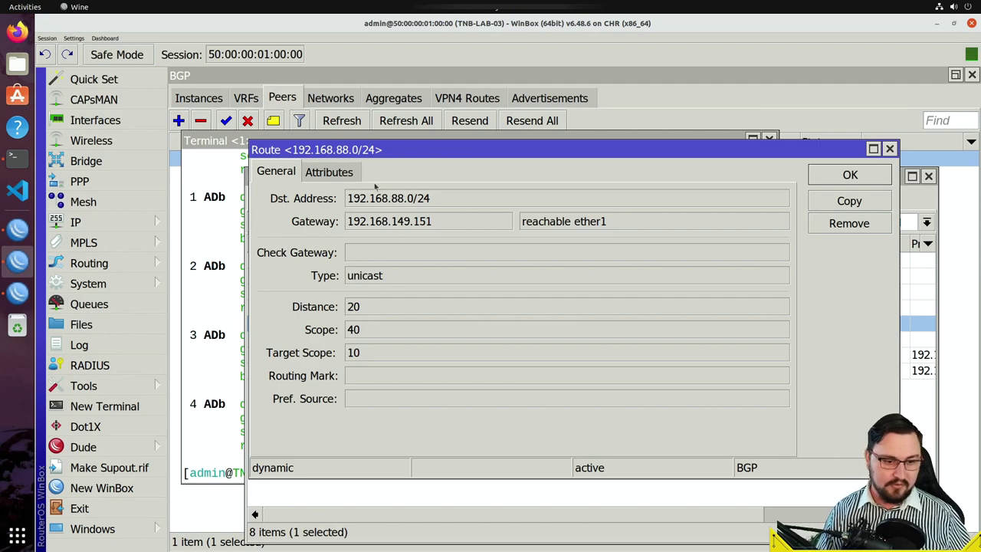
left_click(322, 172)
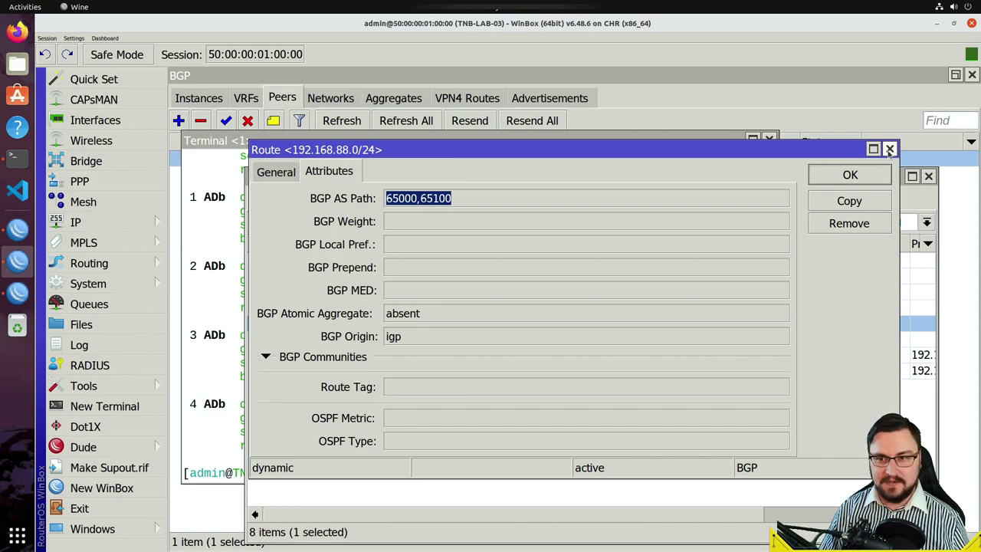
left_click(276, 172)
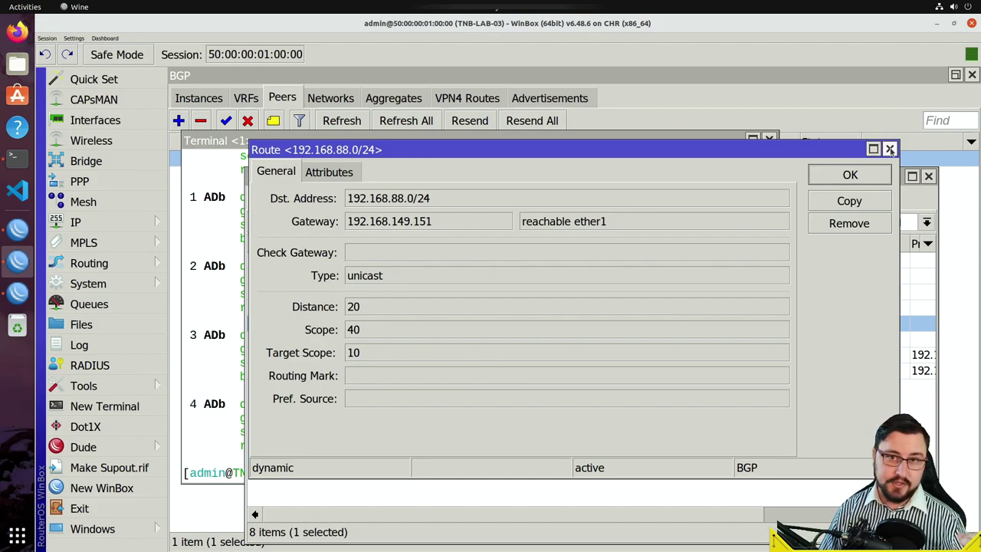
left_click(890, 149)
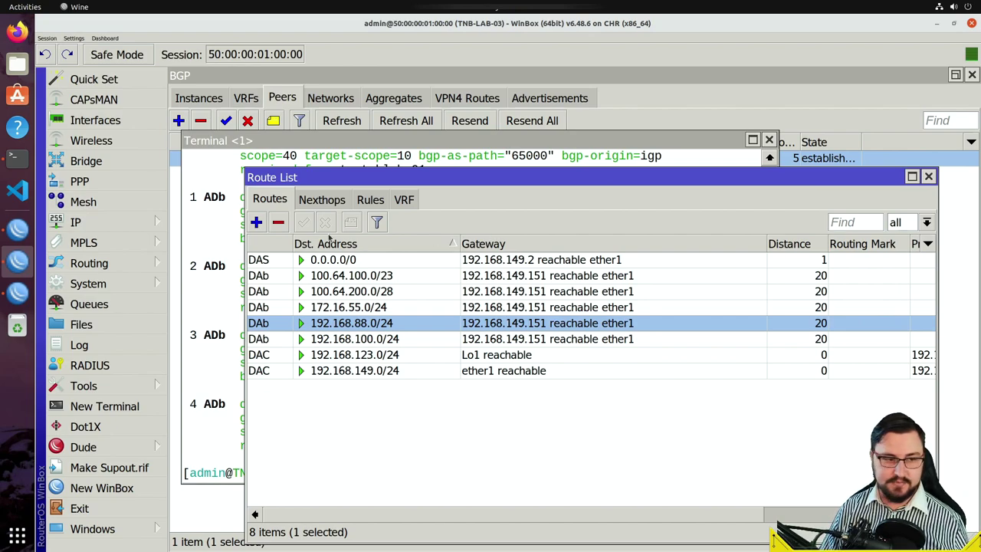
- Switch to the TNB-LAB-01 router session and list its BGP routes with "ip route print where bgp"
left_click(26, 263)
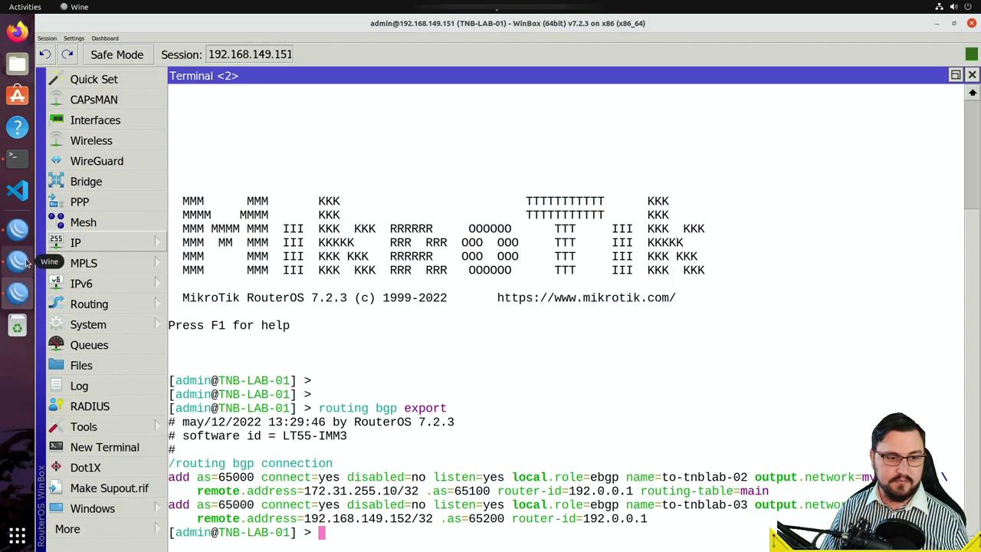
left_click(18, 230)
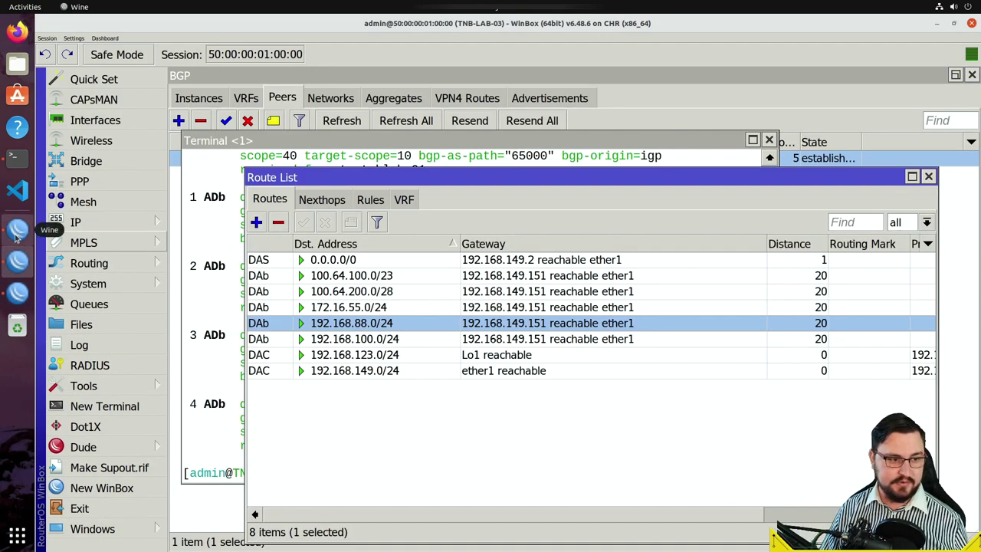
left_click(21, 285)
left_click(20, 287)
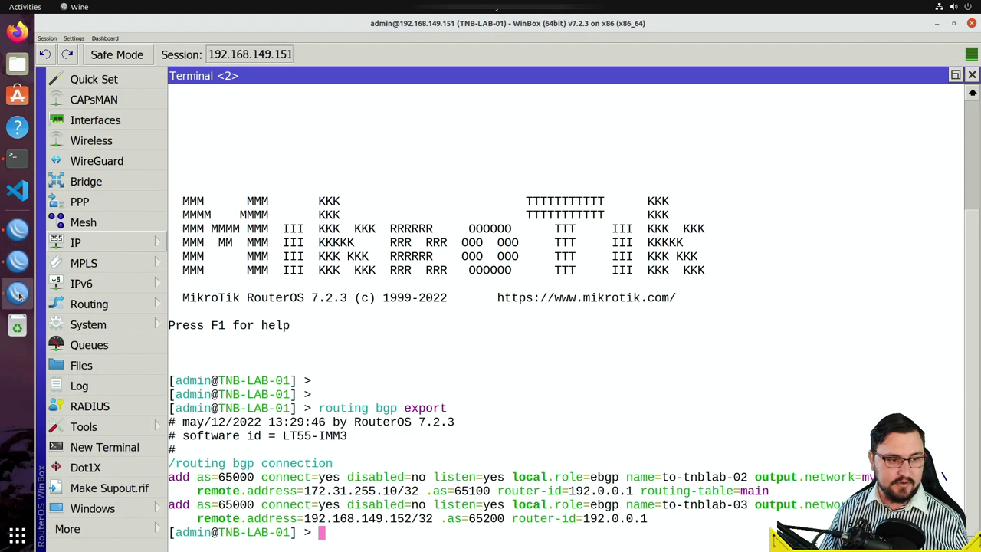
left_click(110, 243)
left_click(460, 408)
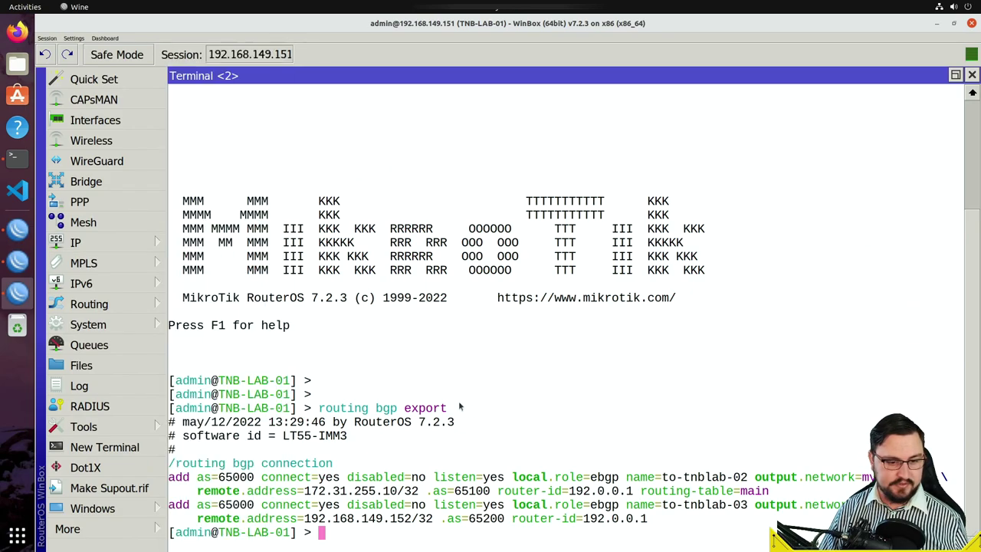
key("Up")
key("Up")
key("Up")
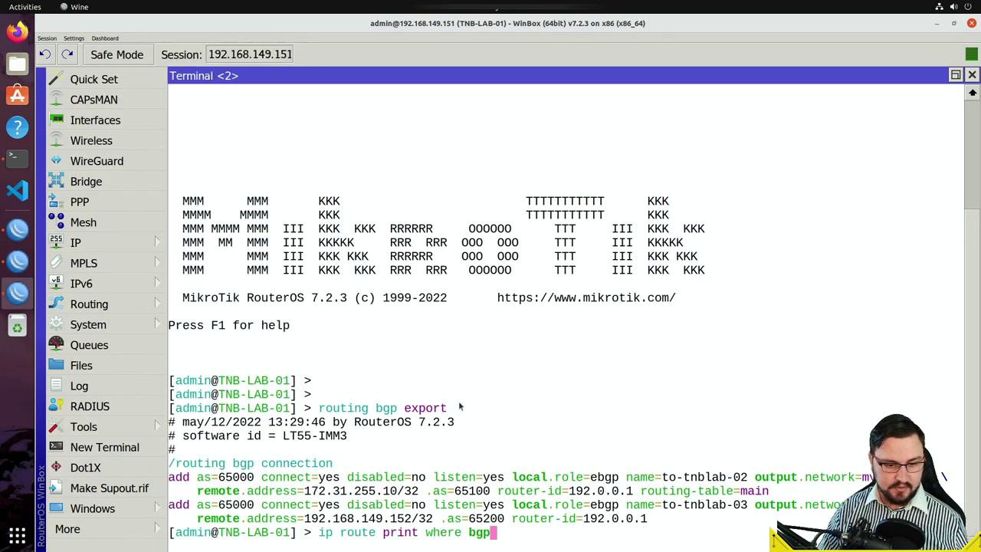
key("Return")
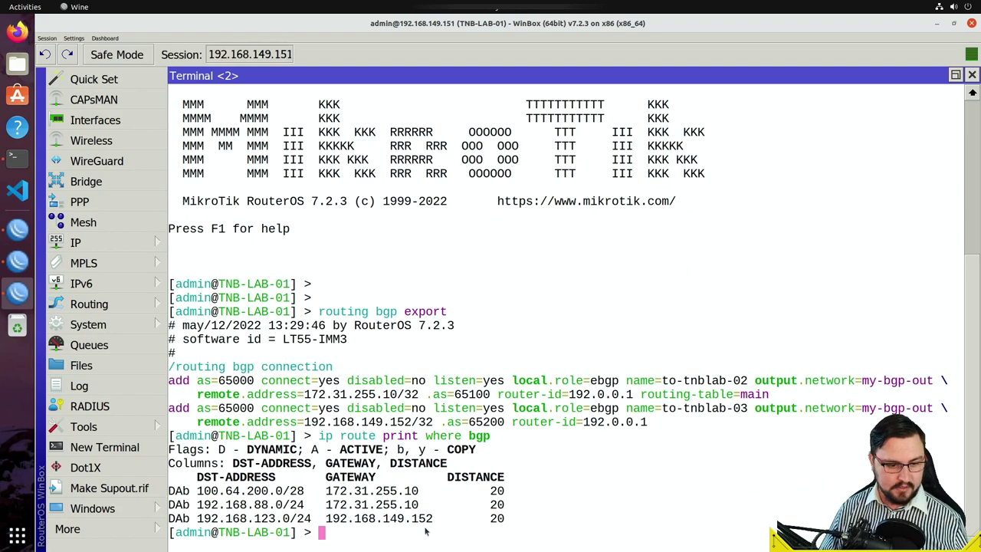
left_click_drag(514, 518, 188, 490)
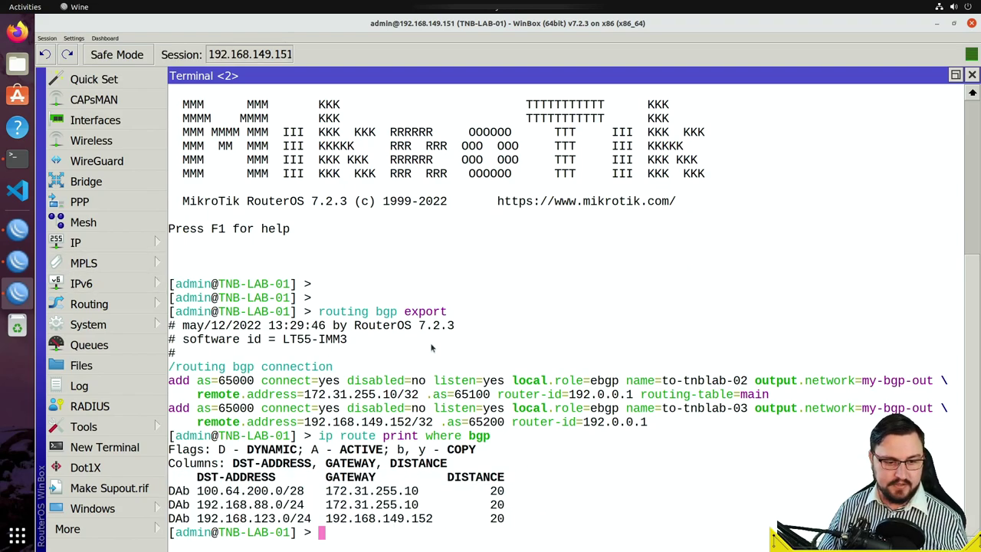
- Print the BGP sessions with "routing bgp session/print" and examine the remote address, uptime and output network details
type("routing bgp se")
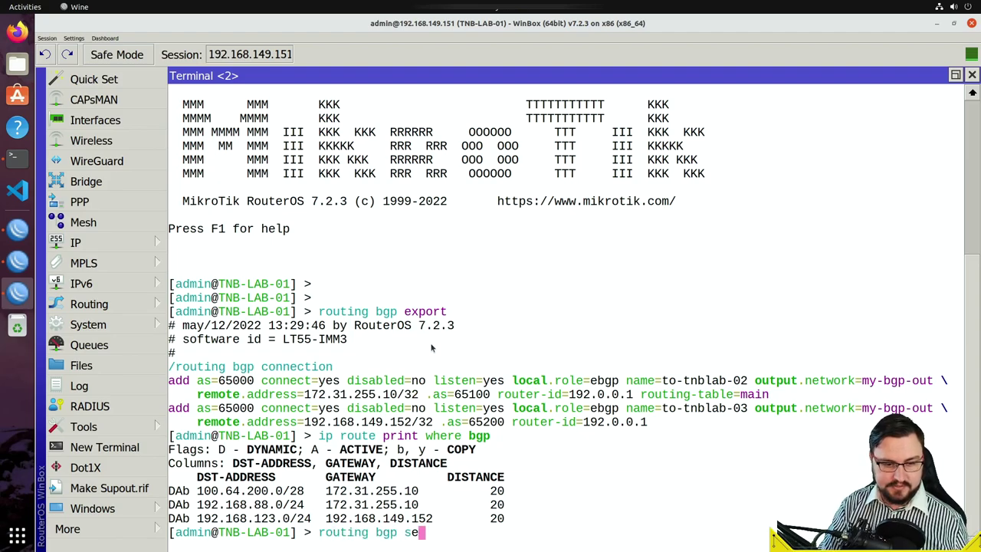
type("ssion/print")
key("Return")
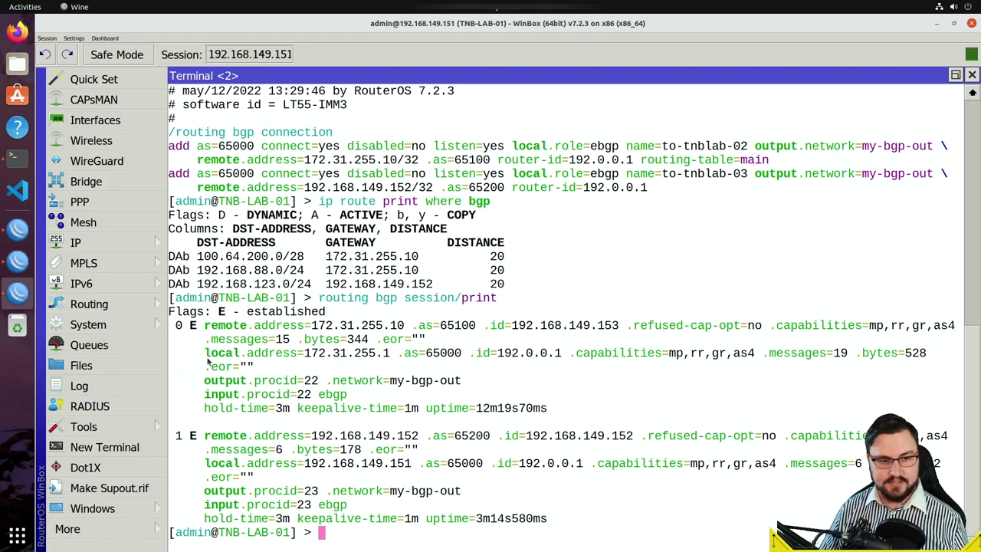
left_click_drag(206, 327, 554, 328)
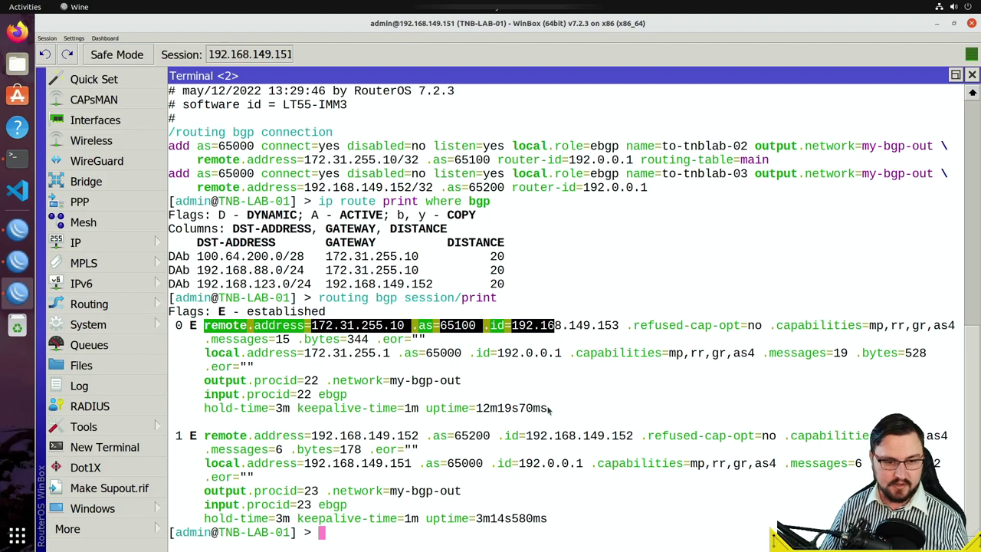
triple_click(469, 408)
left_click(425, 483)
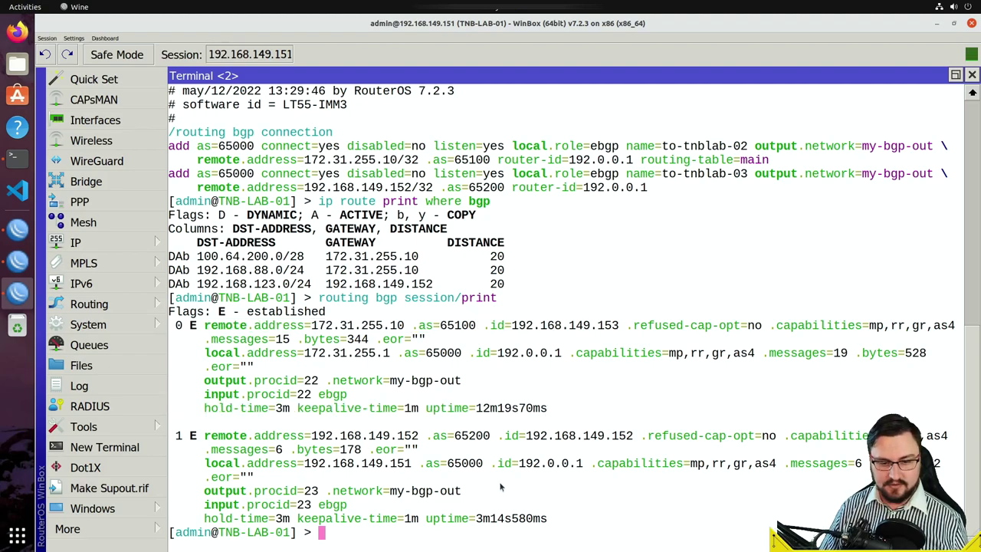
mouse_move(460, 491)
left_mouse_down()
mouse_move(459, 473)
mouse_move(471, 479)
left_mouse_up()
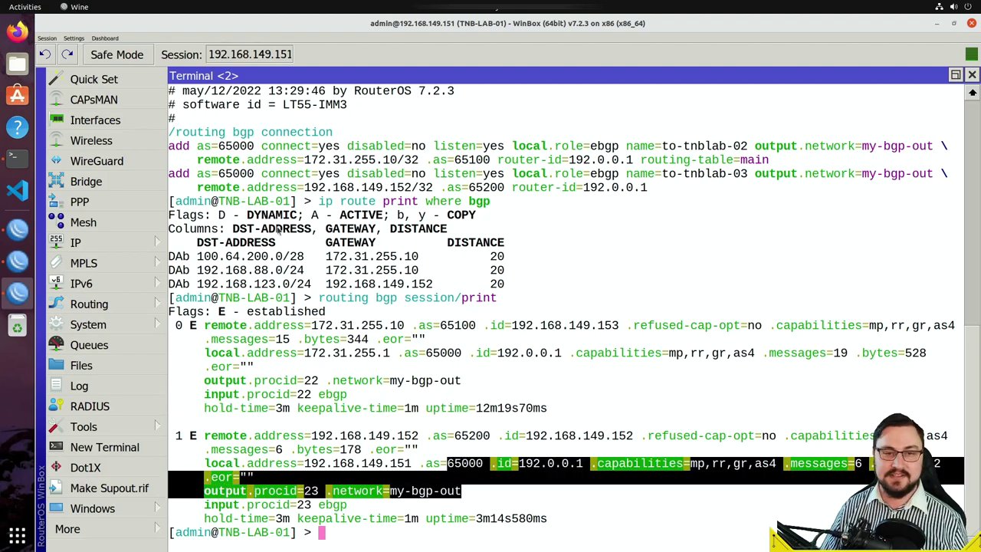
- Open the BGP window on TNB-LAB-01 and review its connections and the columns of its sessions
left_click(115, 304)
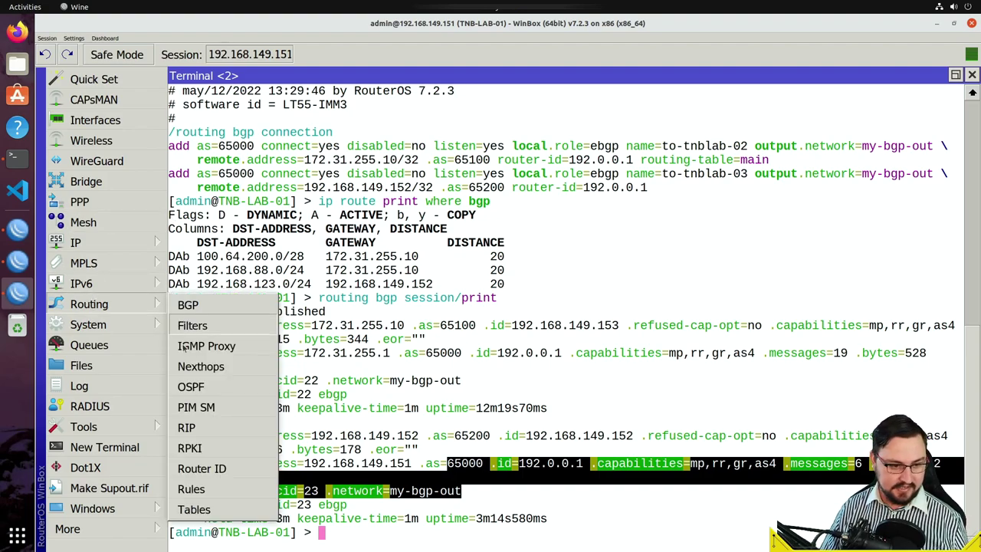
left_click(207, 307)
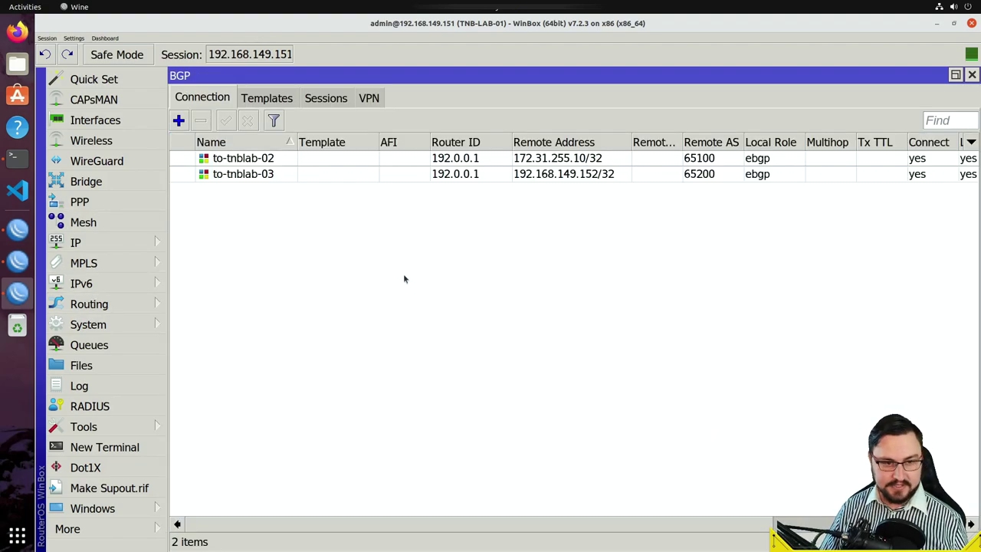
left_click(330, 101)
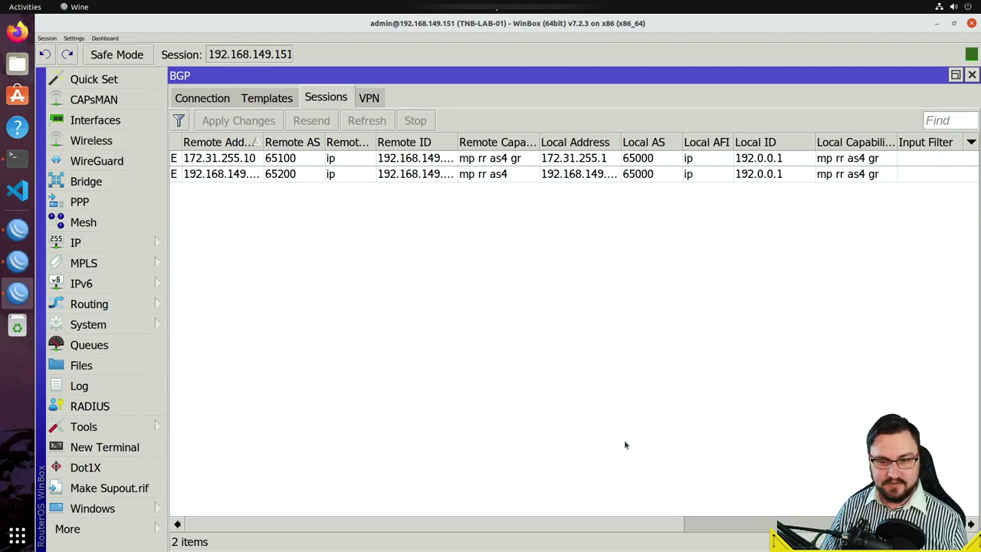
left_click_drag(602, 525, 602, 424)
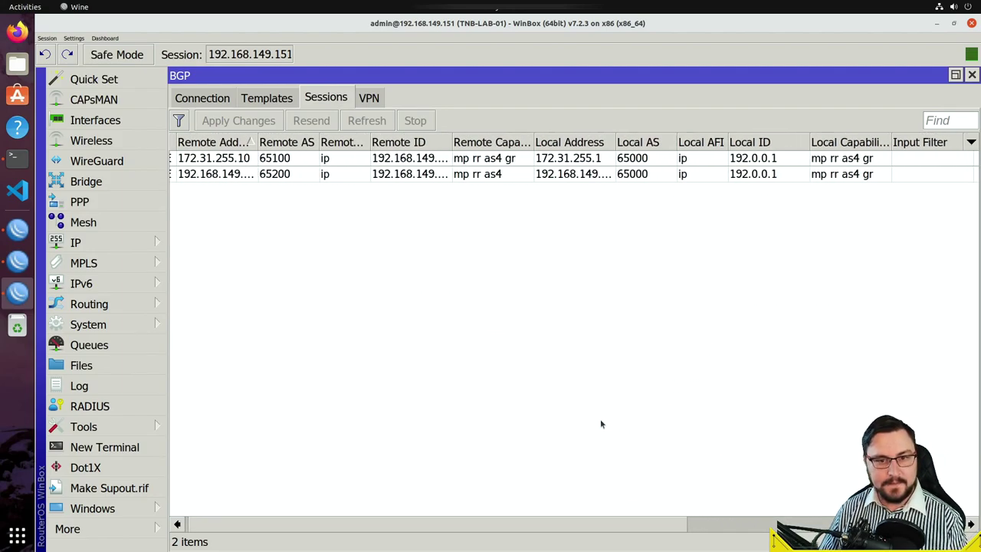